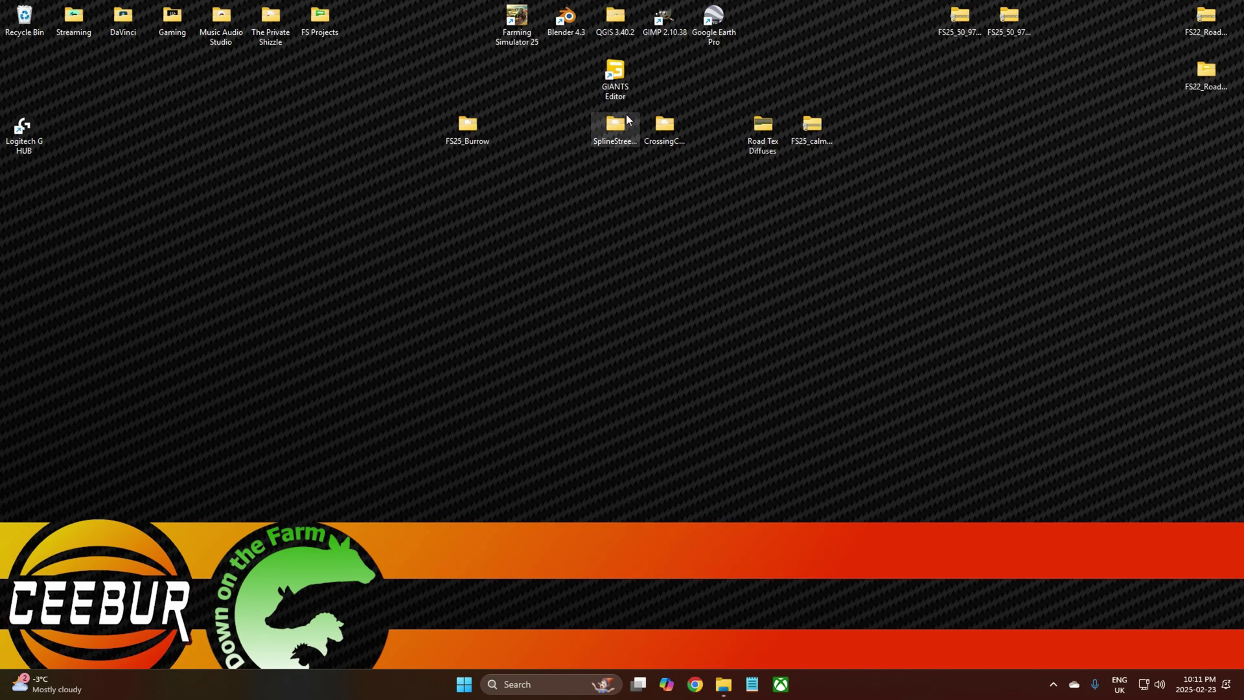
# Look into the CrossingConstructor1.02 and Road Tex Diffuses desktop folders, closing each one after viewing its contents
pyautogui.doubleClick(663, 136)
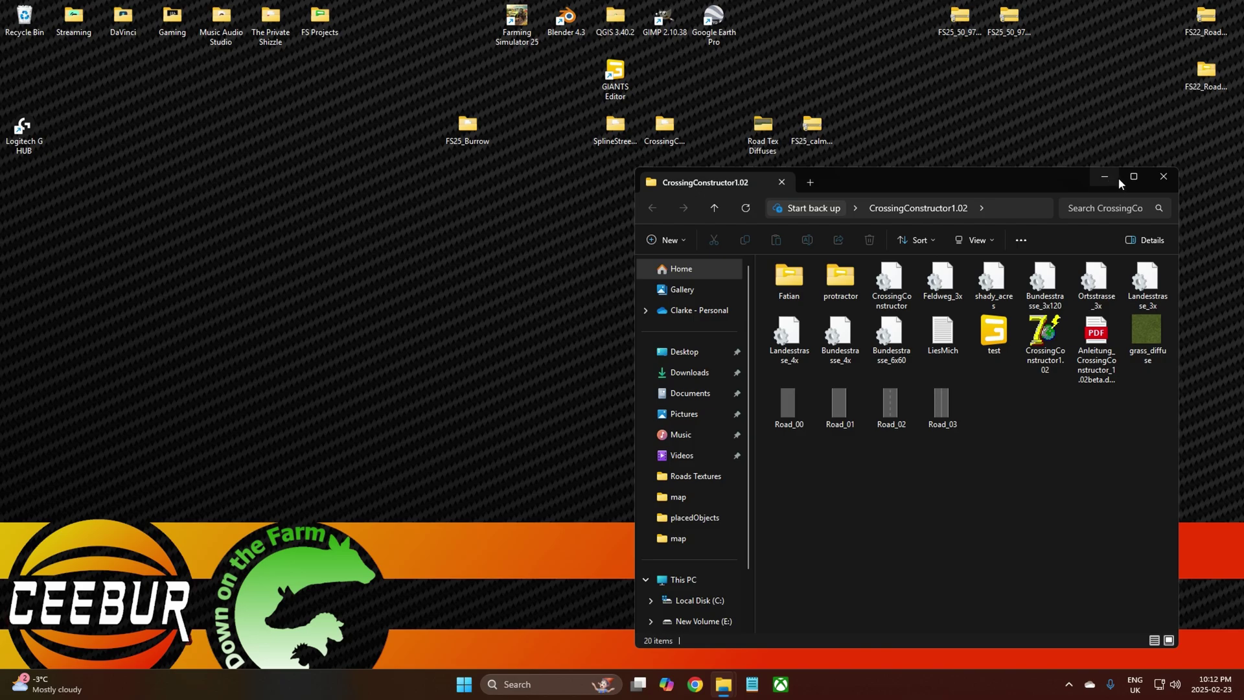
pyautogui.click(1162, 178)
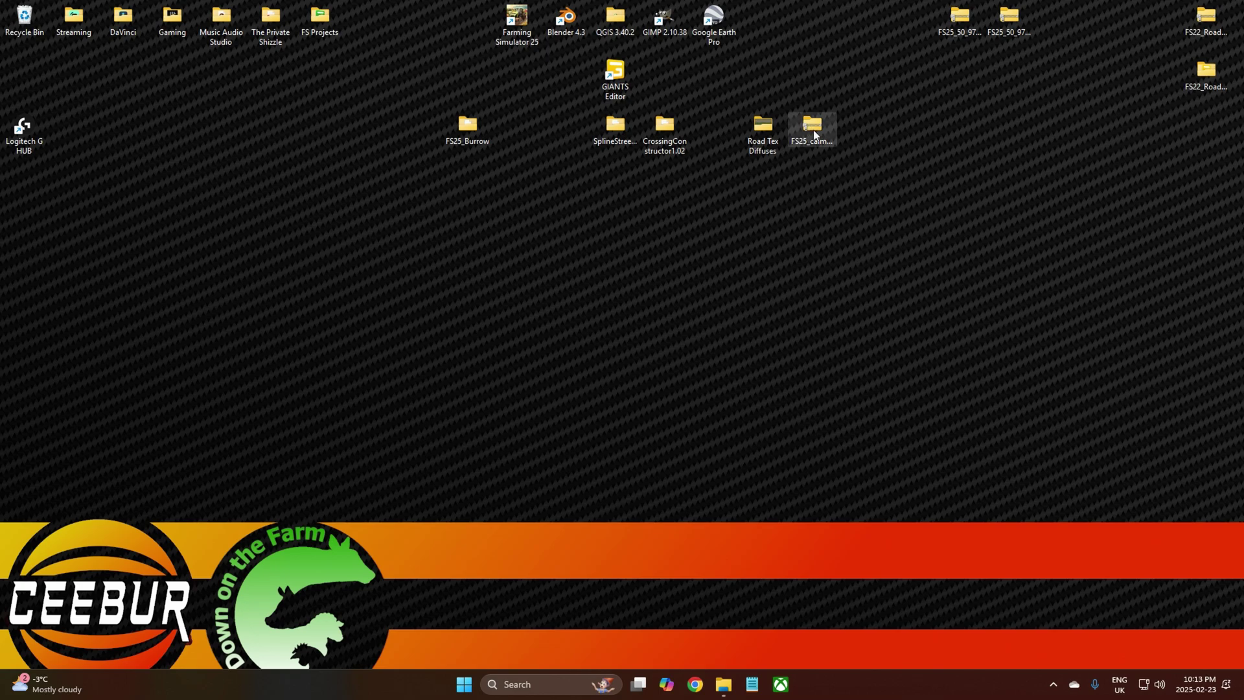
pyautogui.moveTo(814, 132)
pyautogui.doubleClick(762, 130)
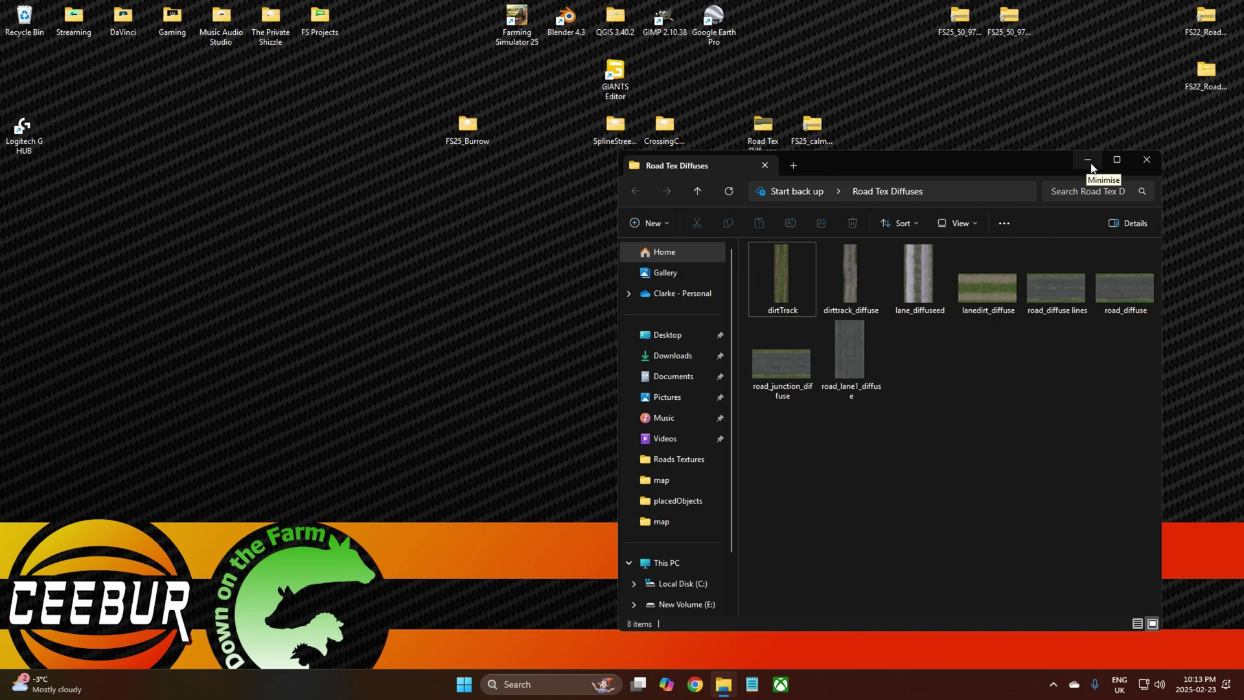
pyautogui.click(1147, 159)
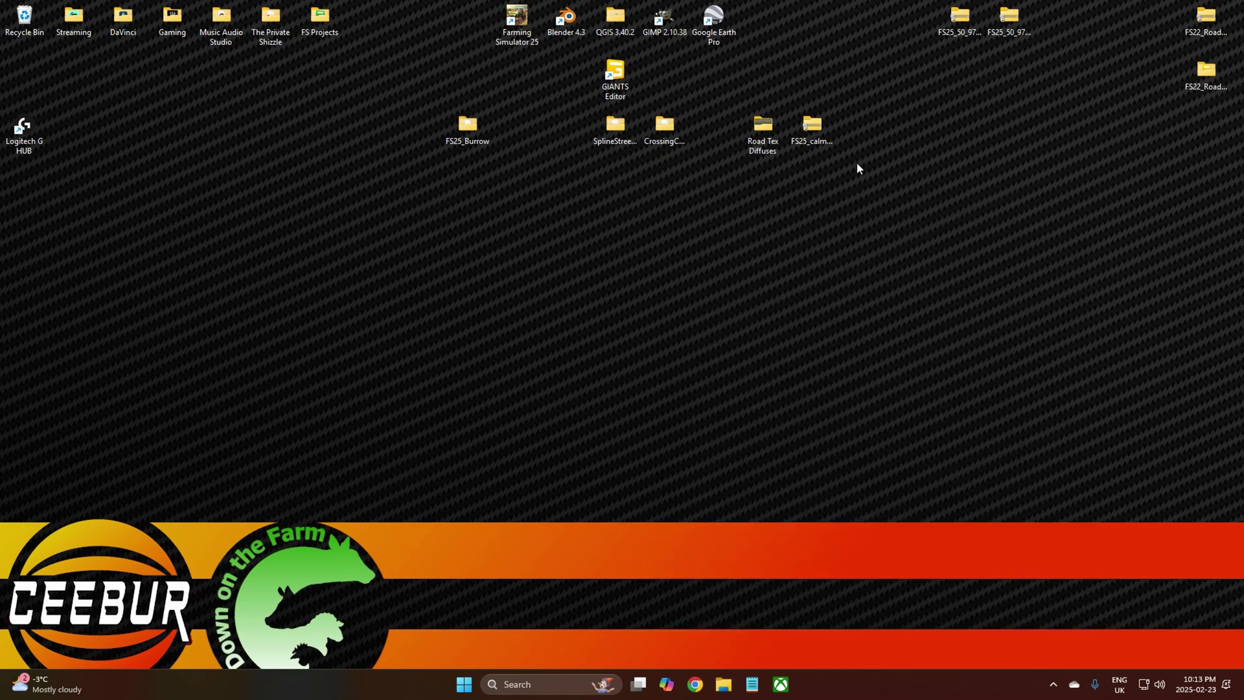
# Move the FS25_calmsden zip archive to an empty area of the desktop and open it with WinRAR
pyautogui.moveTo(812, 126); pyautogui.dragTo(609, 249)
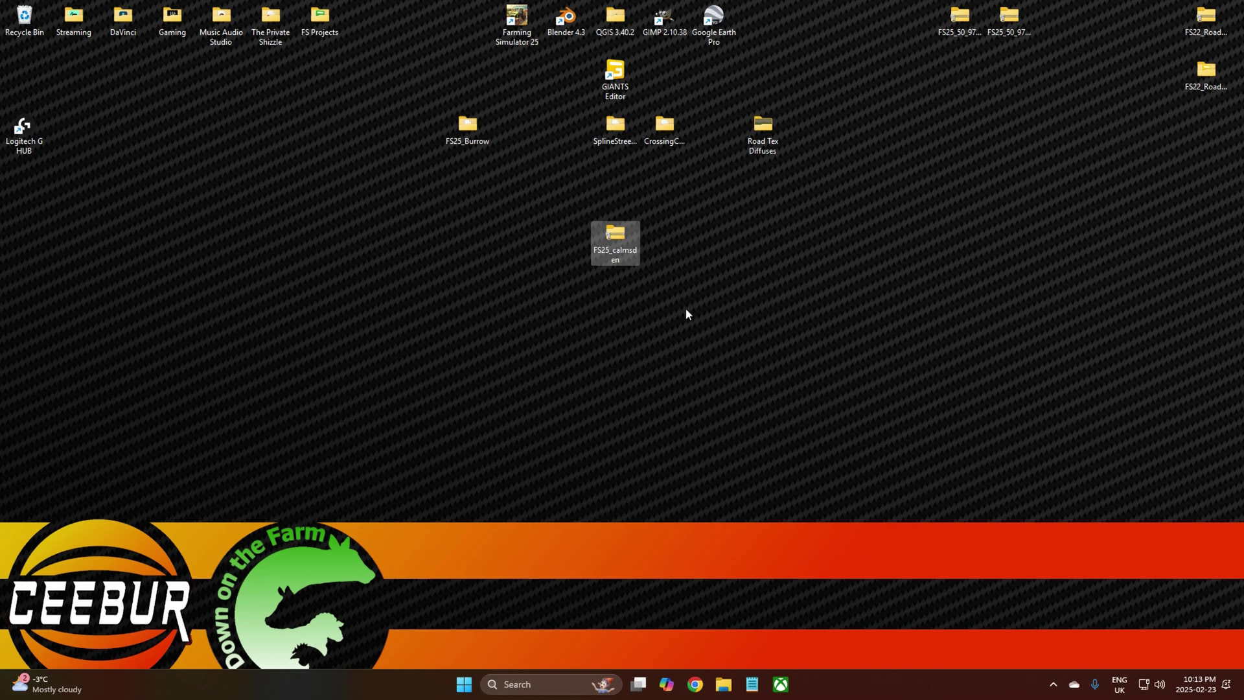
pyautogui.rightClick(618, 240)
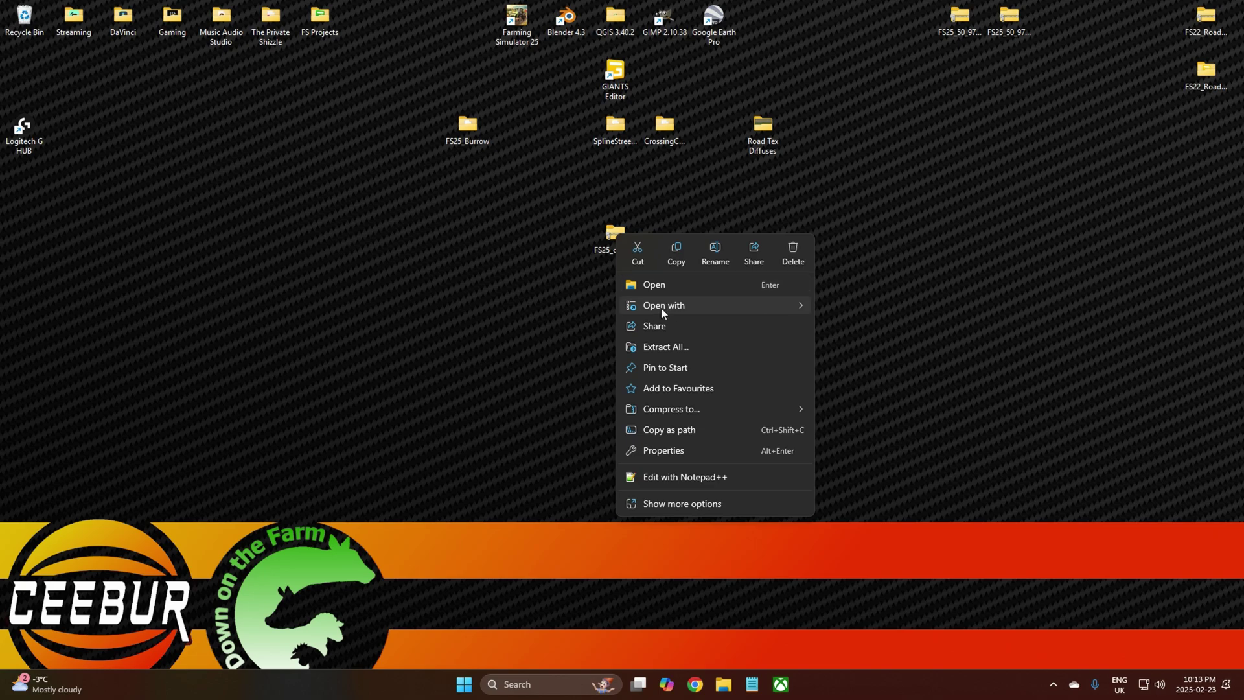
pyautogui.moveTo(661, 307)
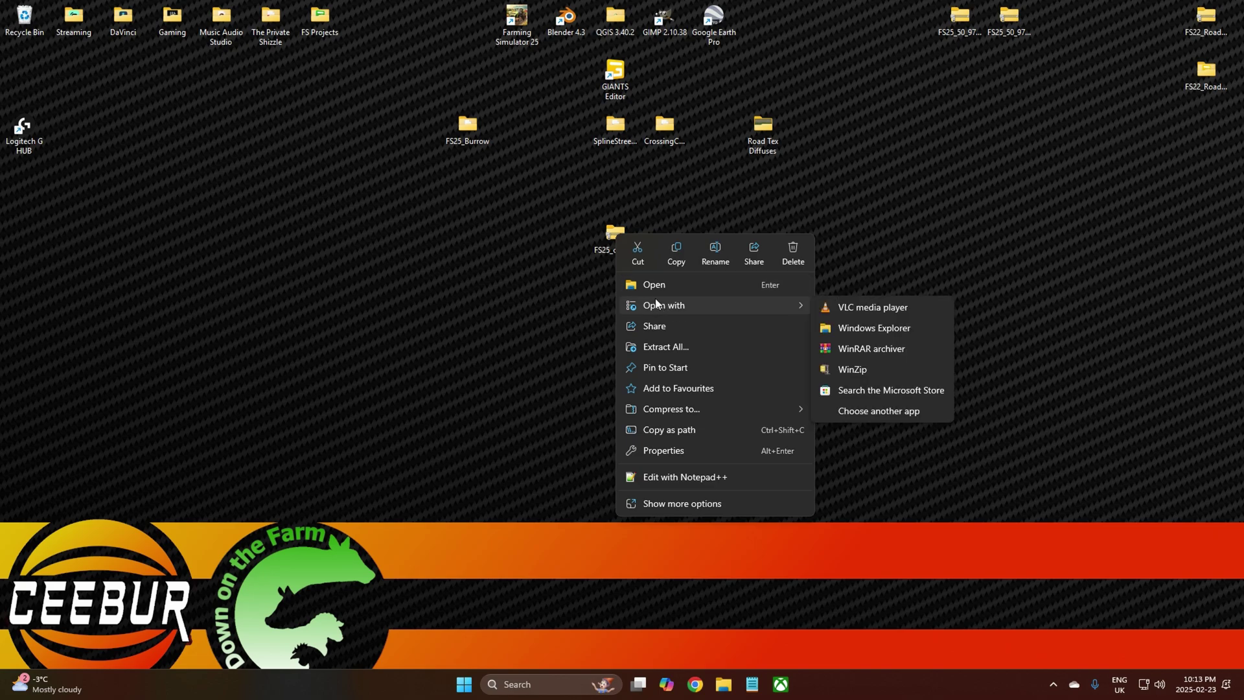
pyautogui.click(867, 353)
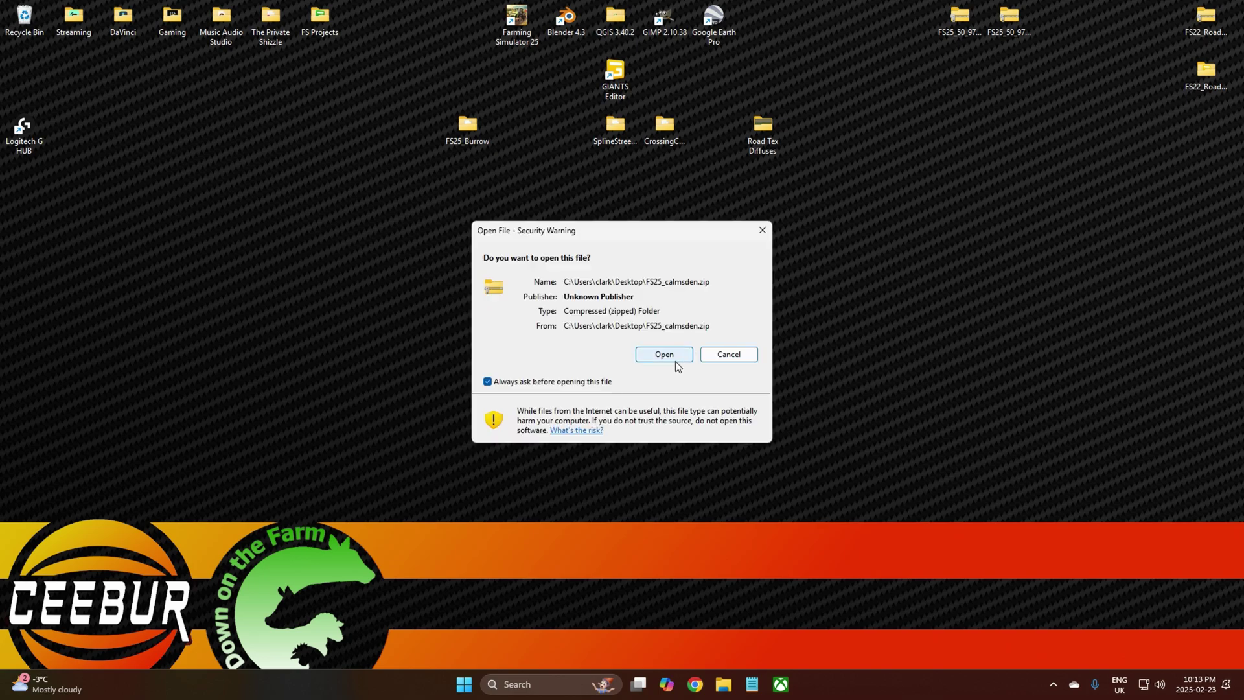
pyautogui.click(675, 358)
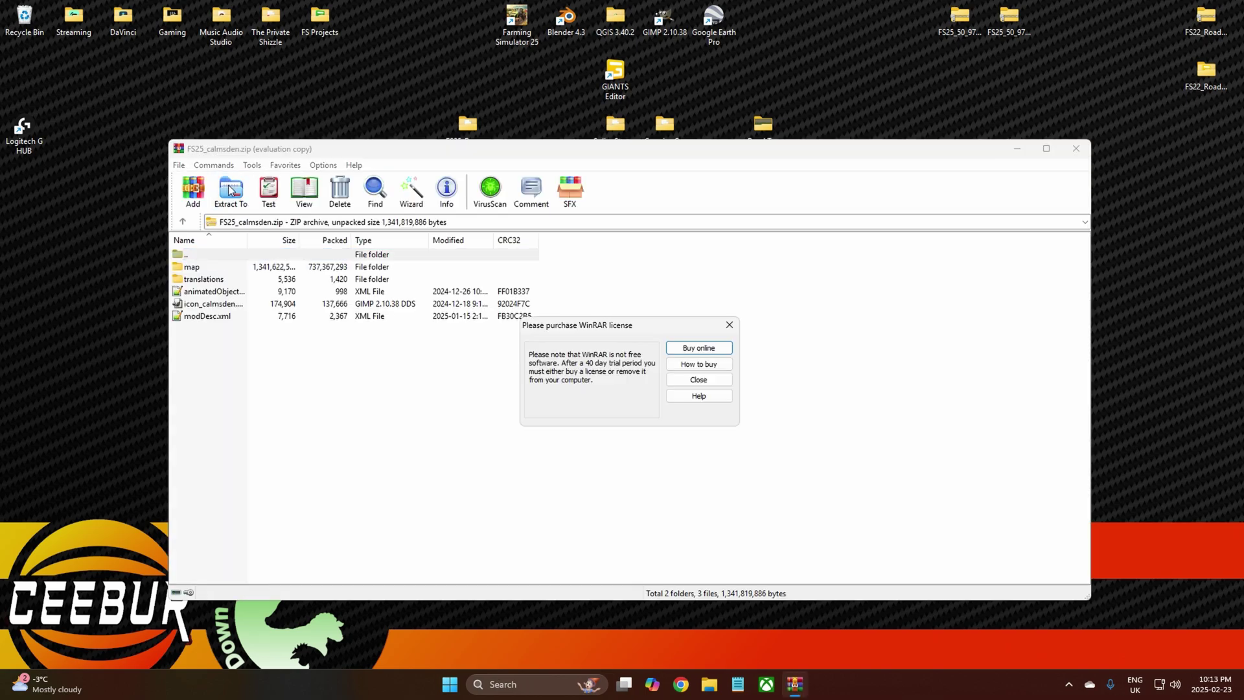
# Extract the whole archive into a new FS25_calmsden folder on the desktop, then close the archiver
pyautogui.click(729, 325)
pyautogui.click(231, 191)
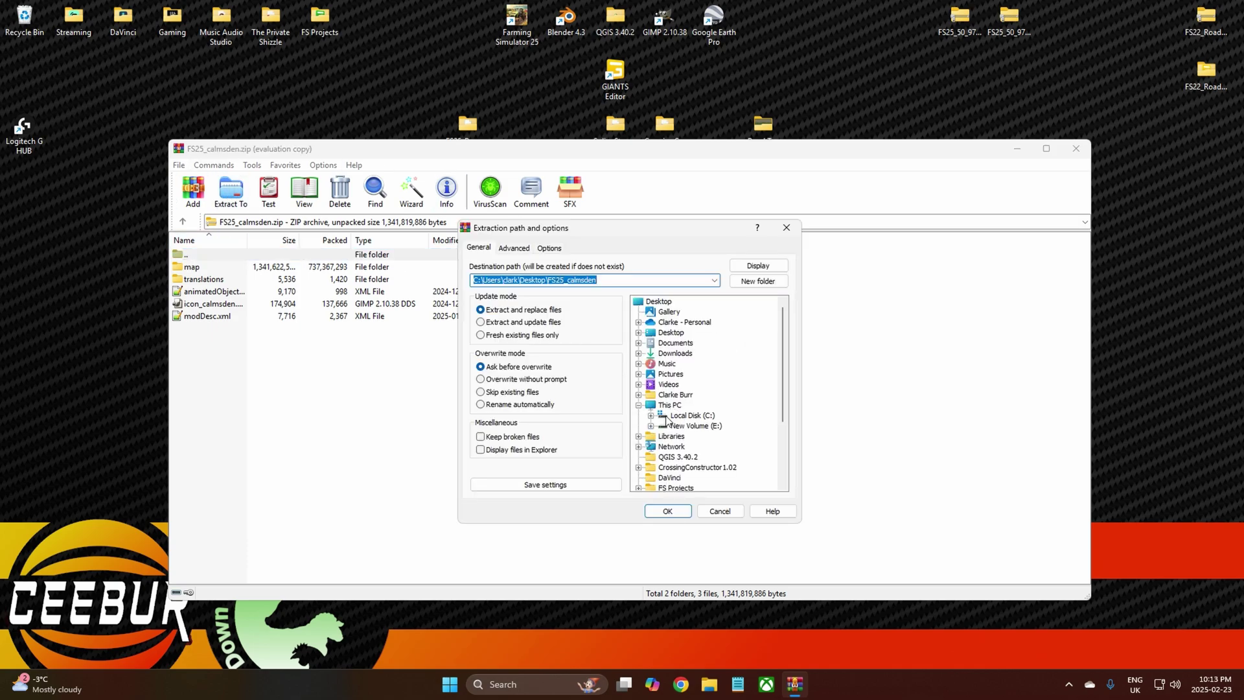
pyautogui.click(767, 283)
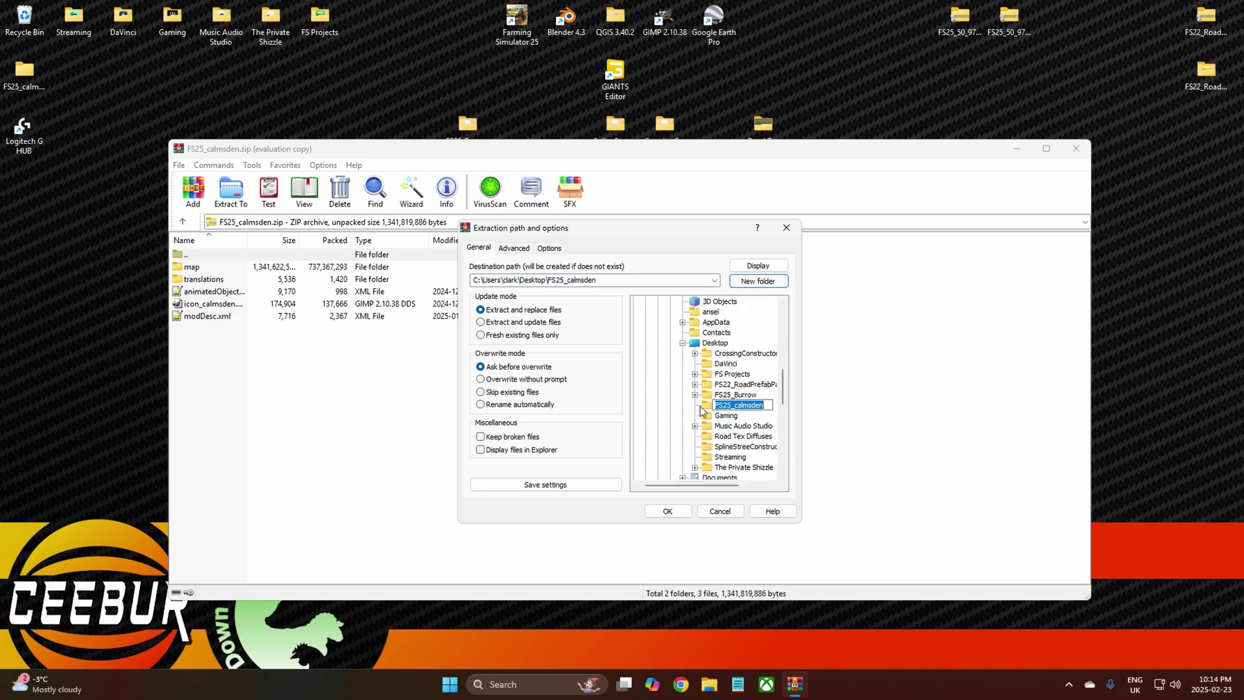
pyautogui.click(667, 512)
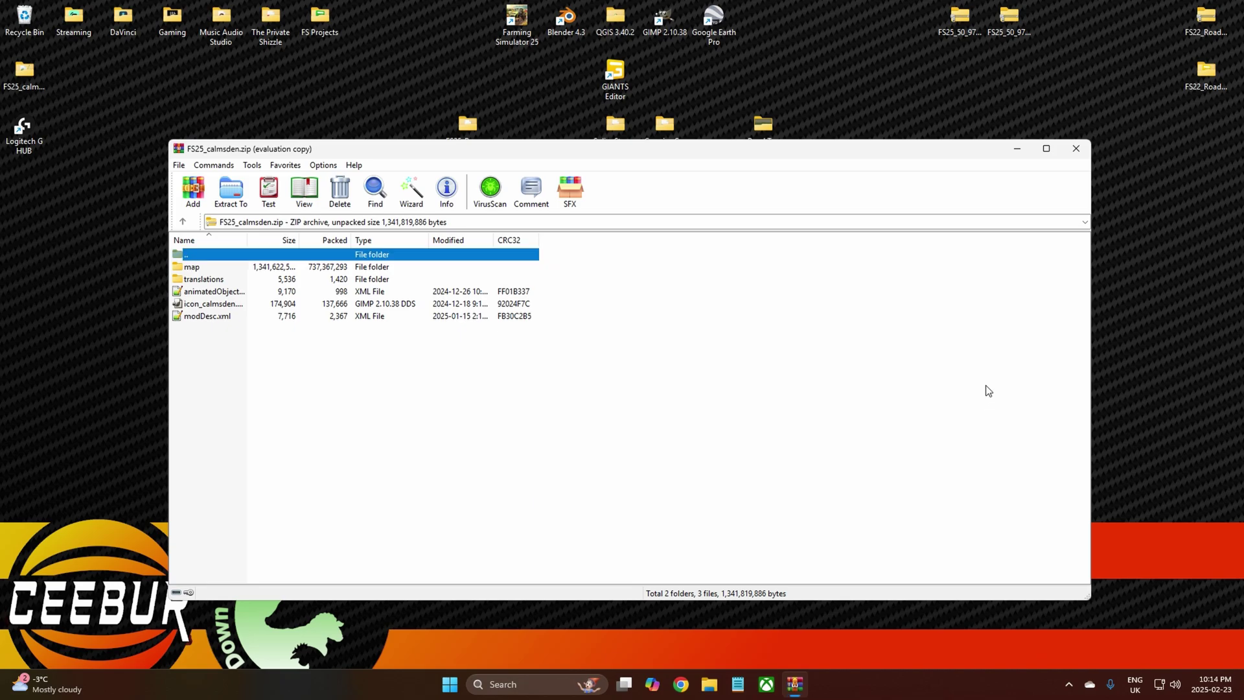
pyautogui.click(1075, 150)
# Place the extracted FS25_calmsden folder beside its zip archive on the desktop and open it
pyautogui.moveTo(39, 91); pyautogui.dragTo(74, 109)
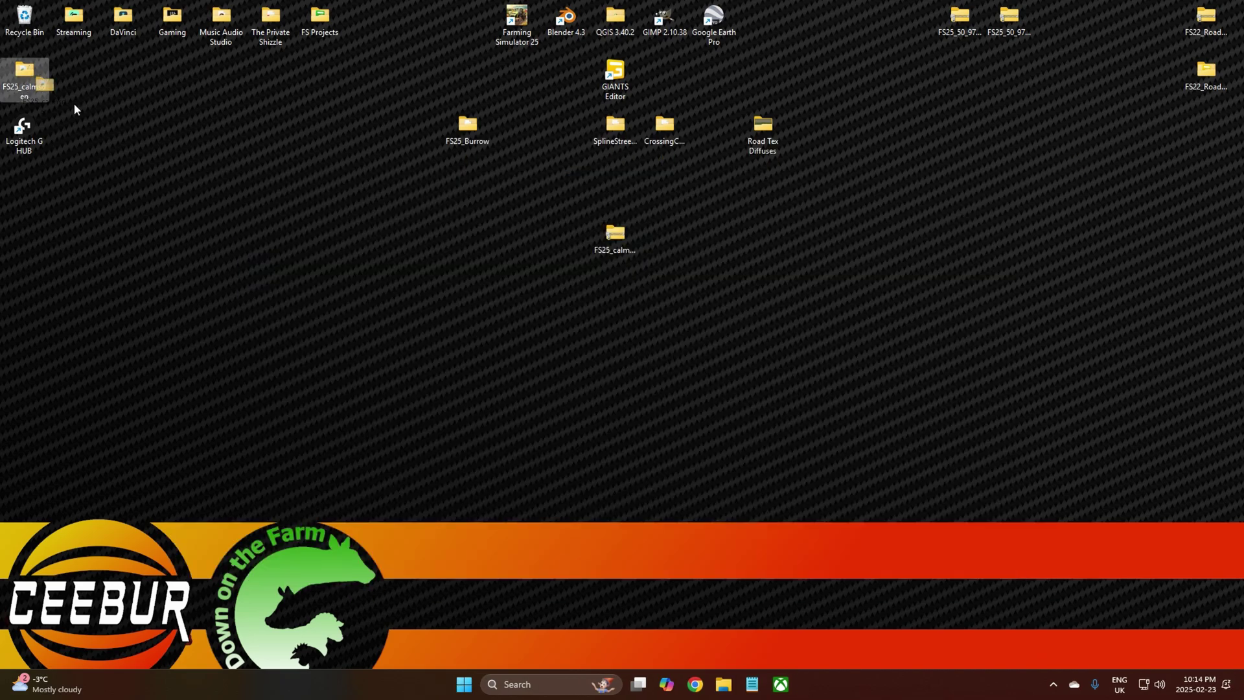
pyautogui.moveTo(545, 236); pyautogui.dragTo(573, 241)
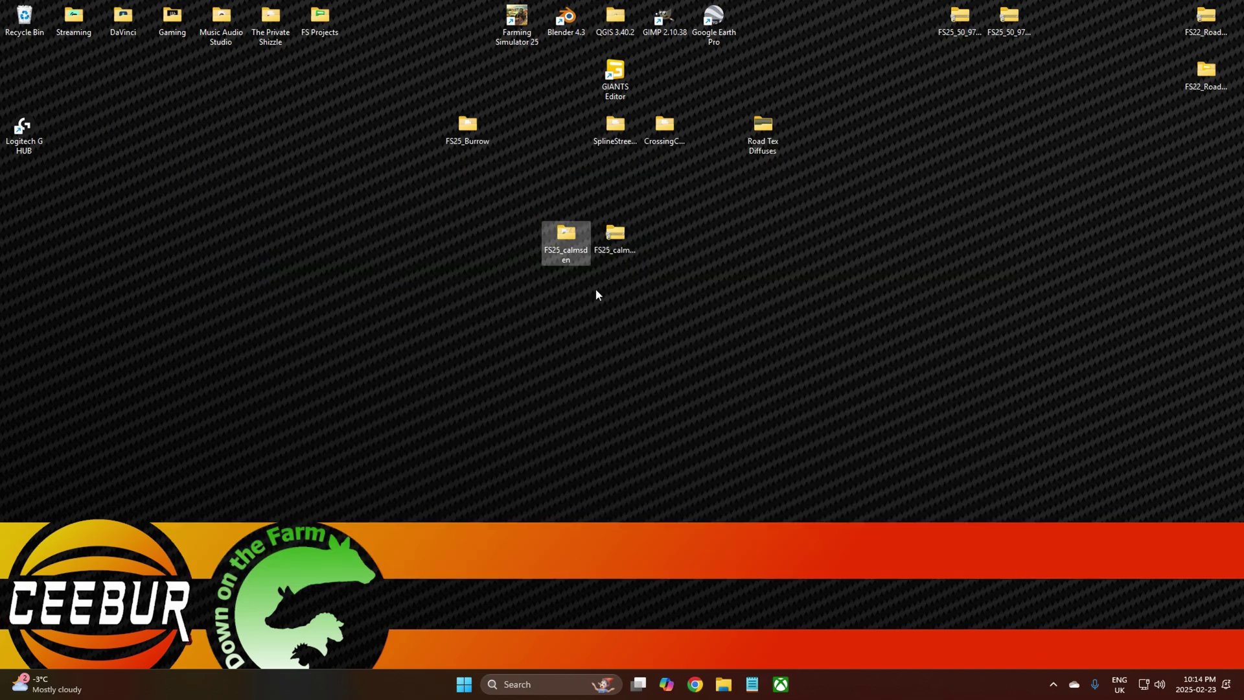
pyautogui.doubleClick(557, 243)
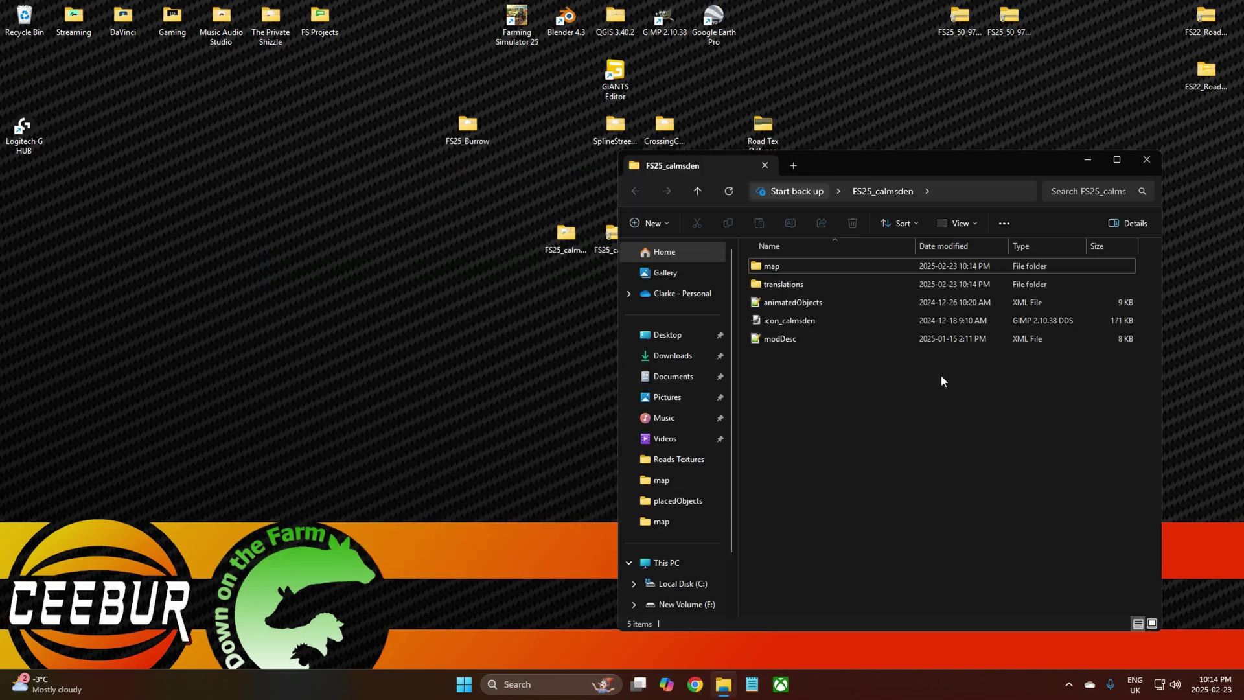
pyautogui.doubleClick(787, 265)
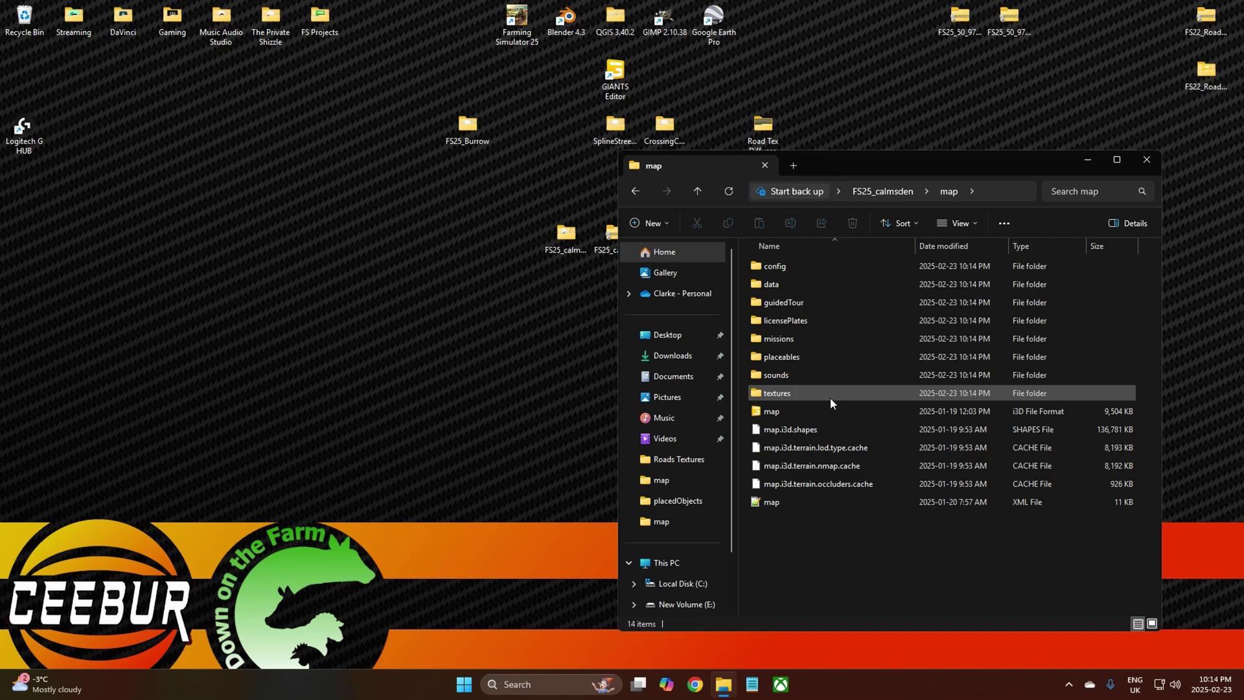
pyautogui.doubleClick(795, 392)
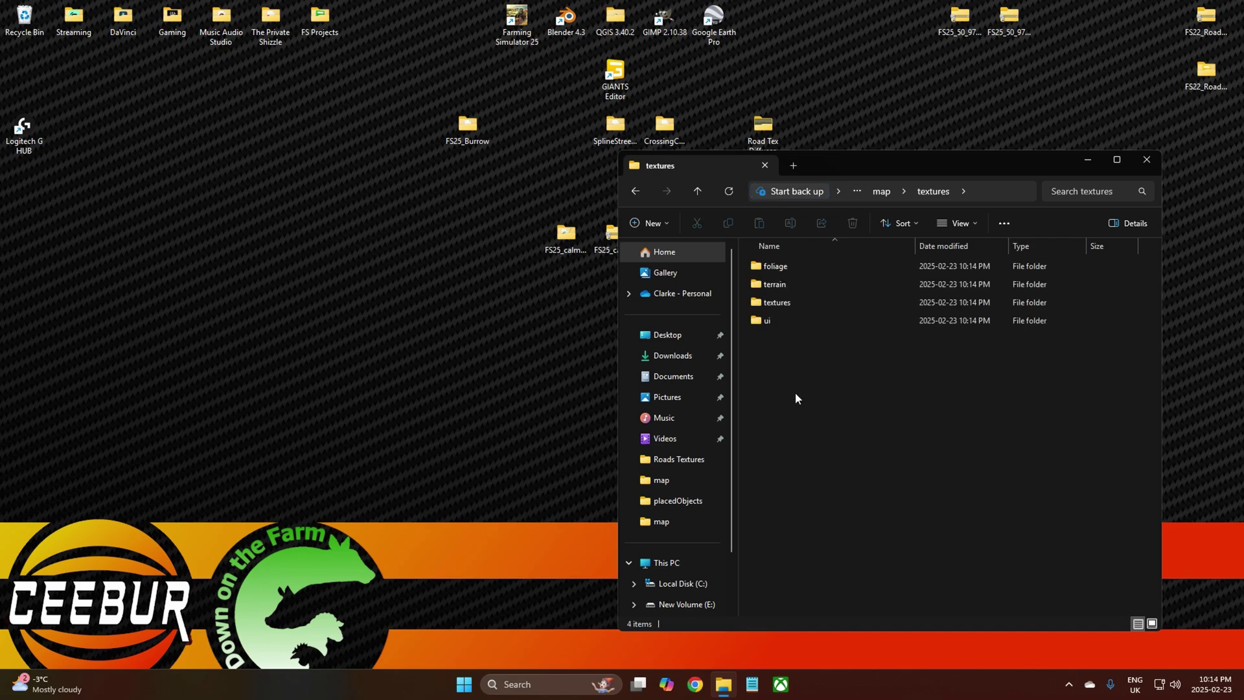
pyautogui.click(776, 299)
pyautogui.click(635, 191)
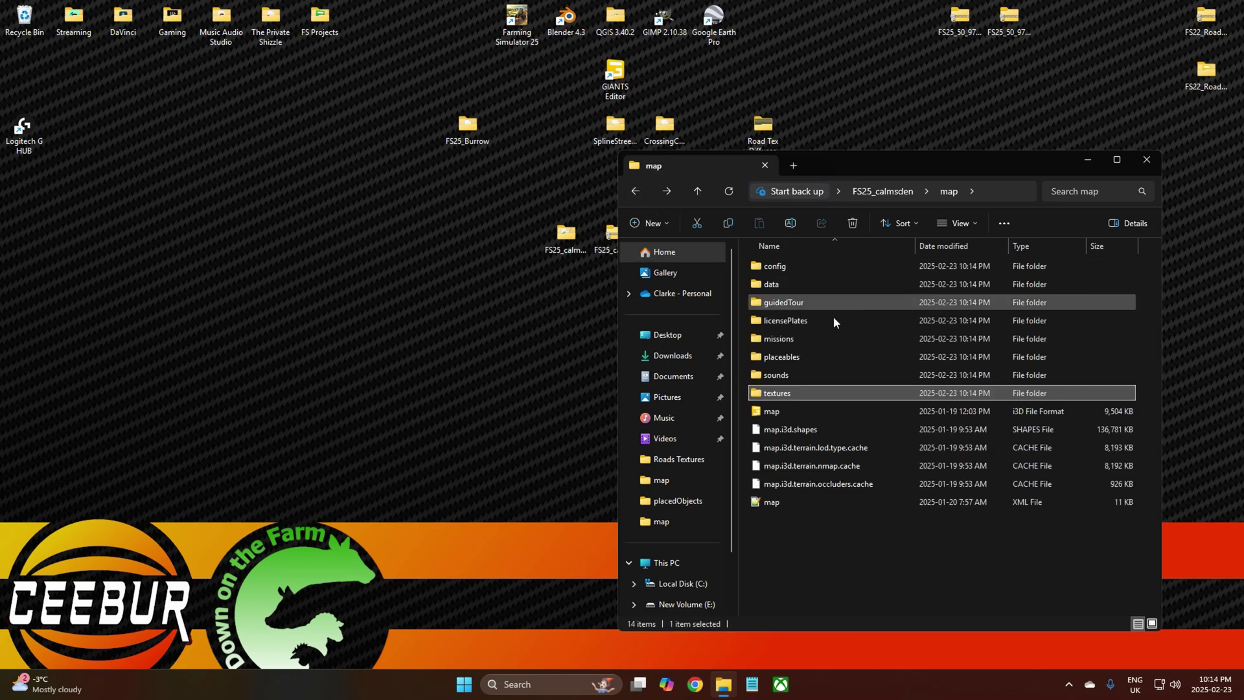
pyautogui.click(636, 193)
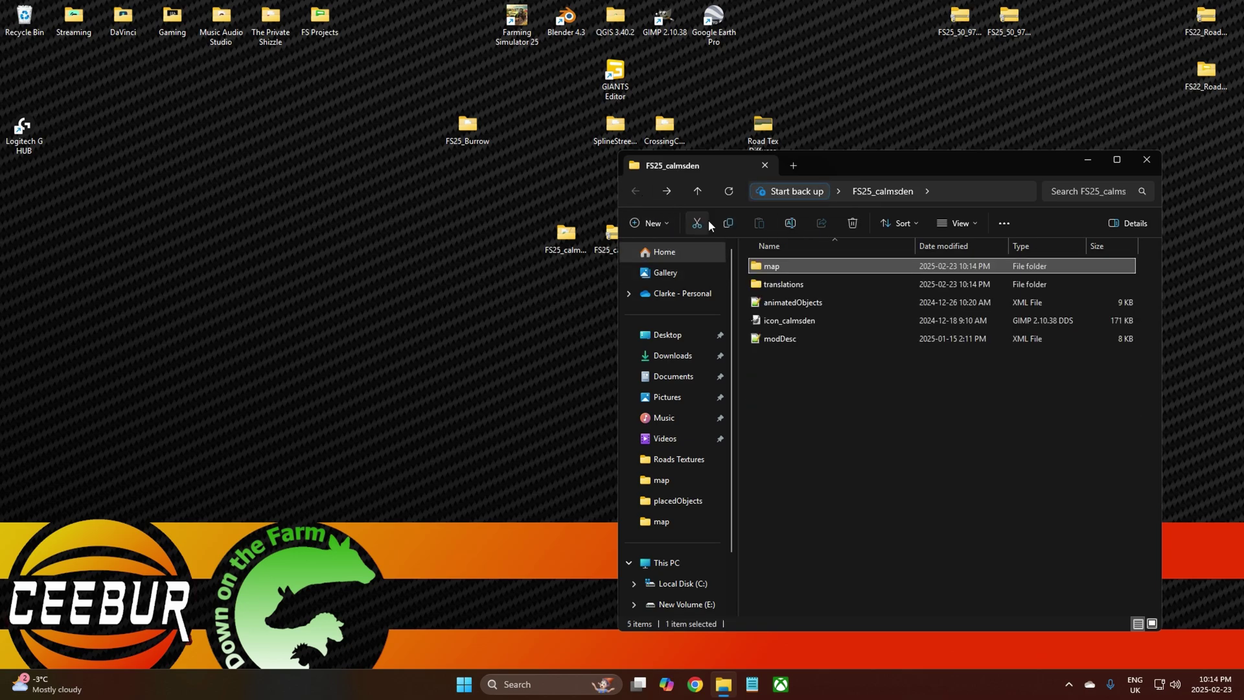
# Open the map folder of FS25_calmsden and go into its textures folder and the nested textures folder
pyautogui.doubleClick(783, 271)
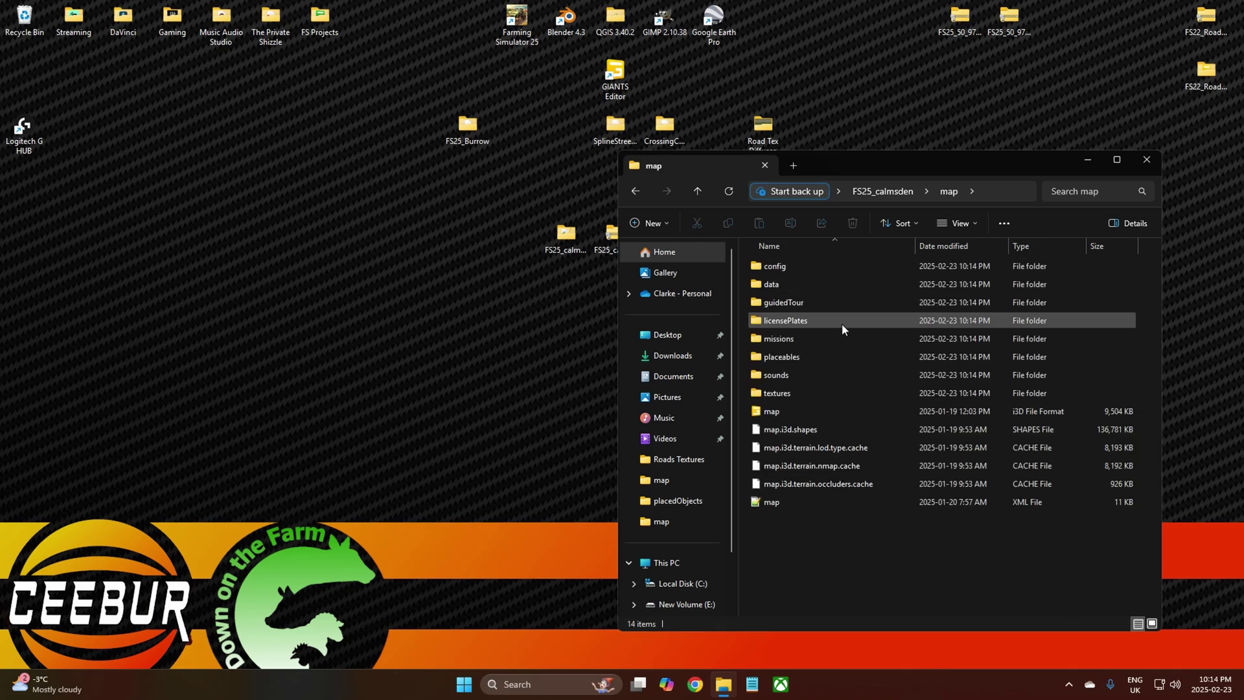
pyautogui.doubleClick(795, 391)
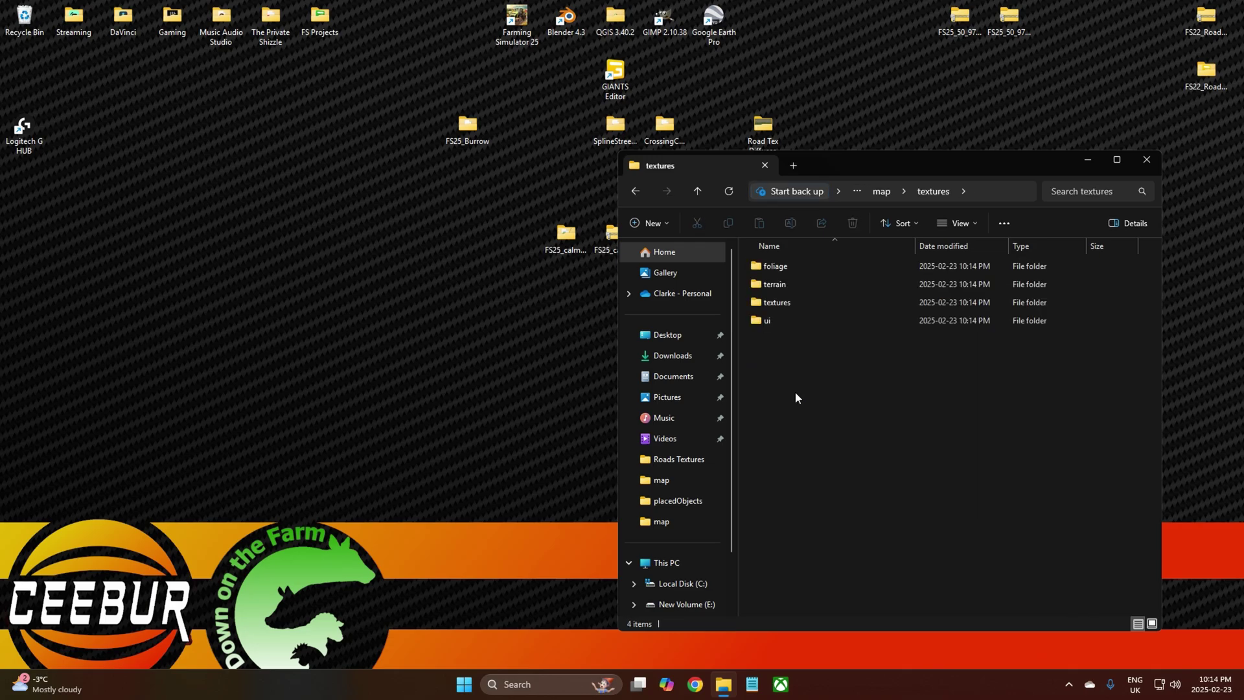
pyautogui.doubleClick(777, 303)
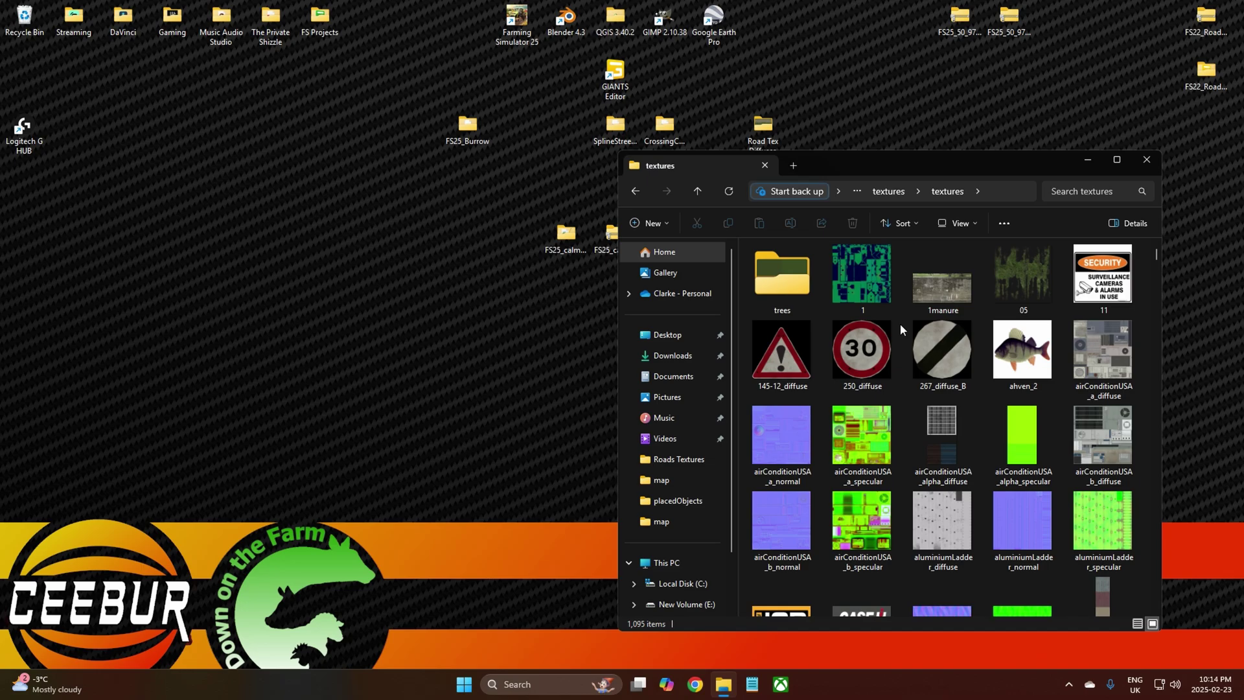
# Look through the texture thumbnails in the nested textures folder for road and lane surface textures
pyautogui.scroll(-10, 900, 330)
pyautogui.scroll(-5, 907, 341)
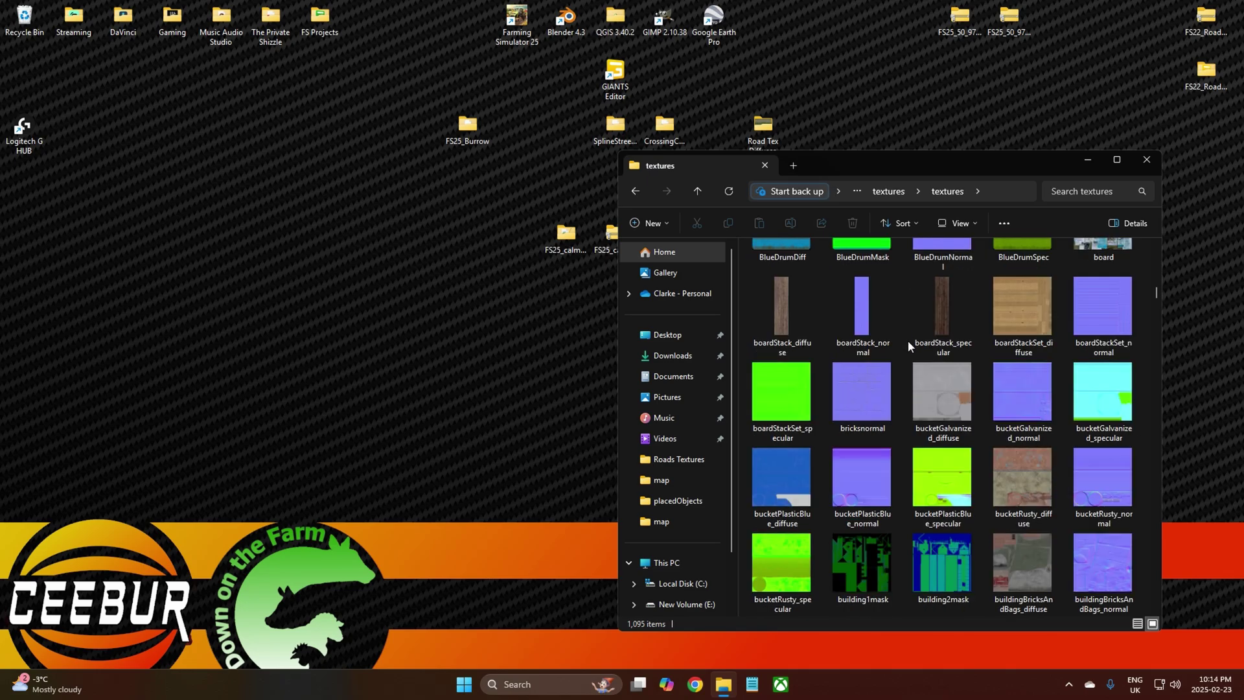
pyautogui.scroll(-10, 904, 352)
pyautogui.scroll(-10, 905, 353)
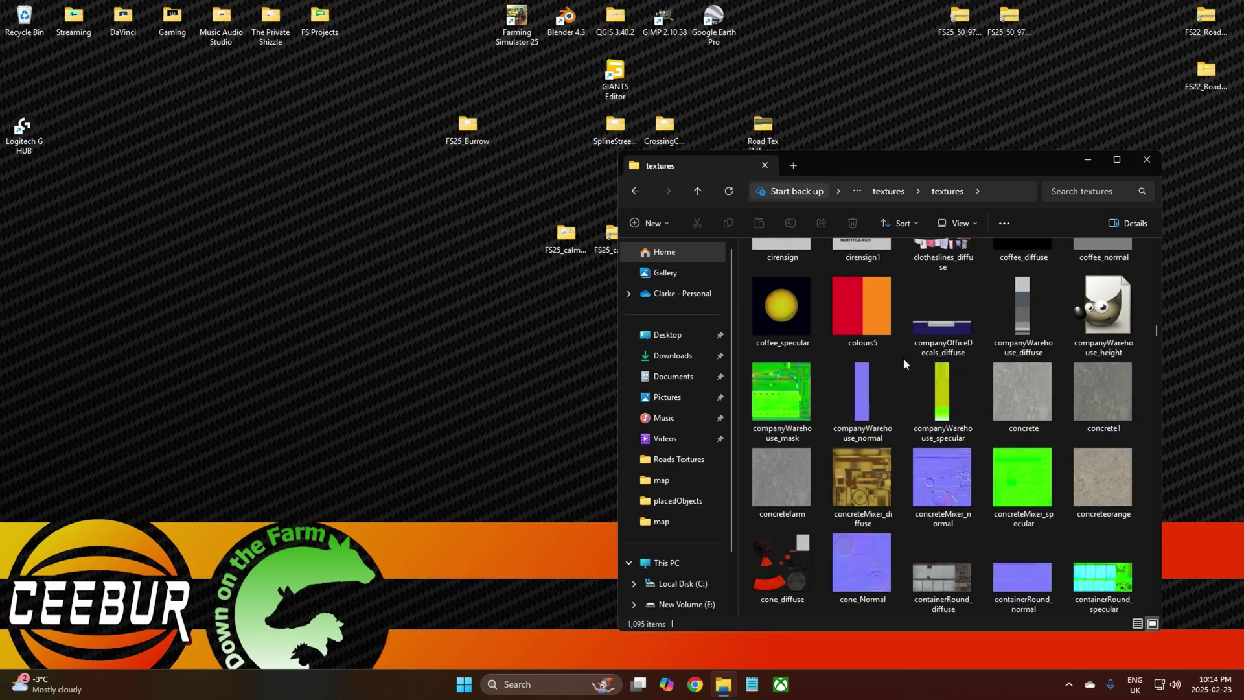
pyautogui.scroll(-15, 905, 362)
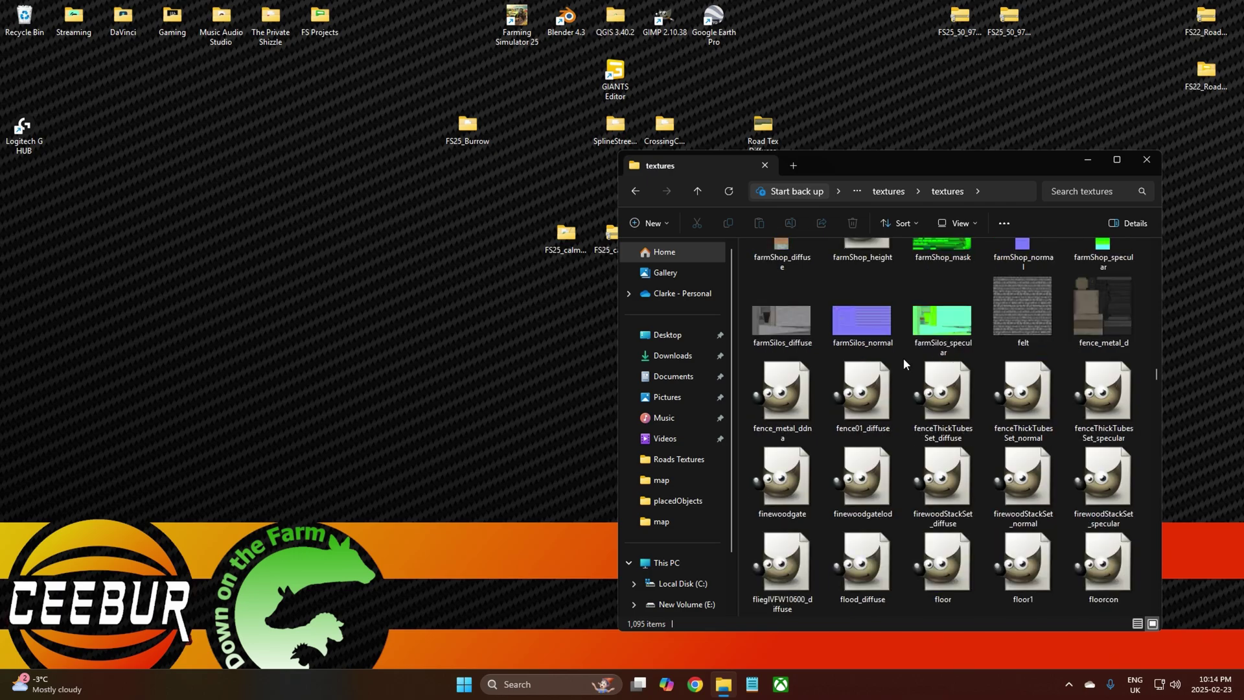
pyautogui.scroll(20, 903, 362)
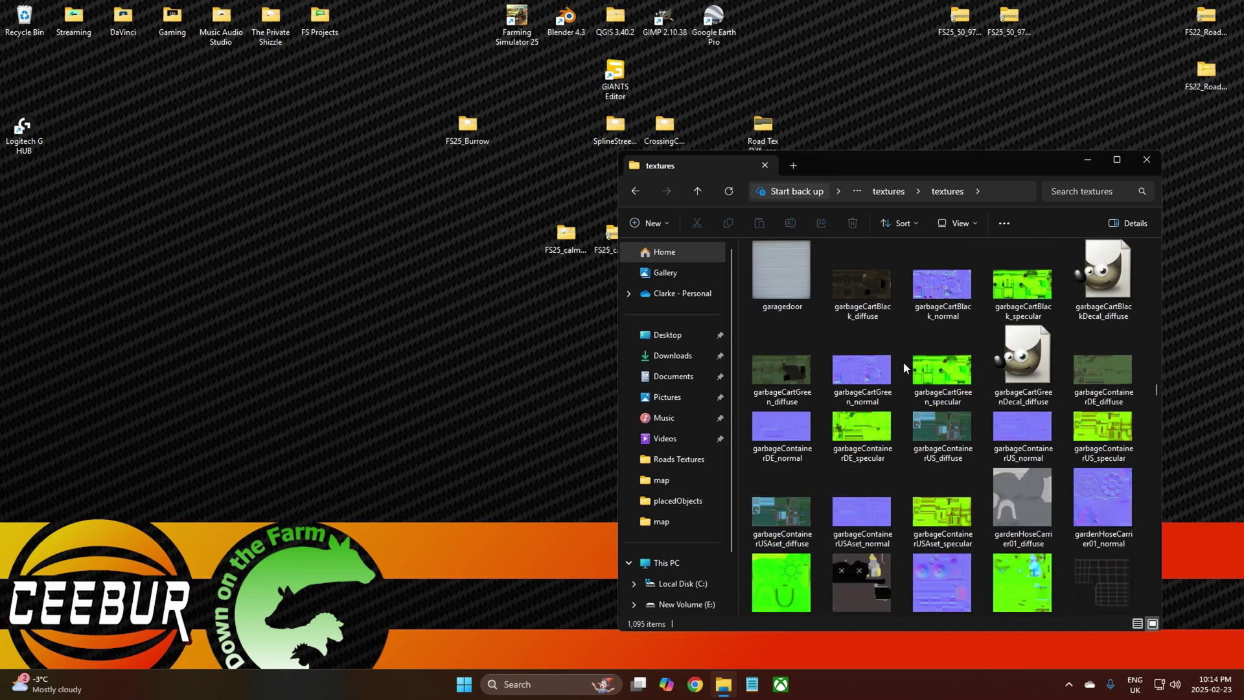
pyautogui.scroll(10, 903, 361)
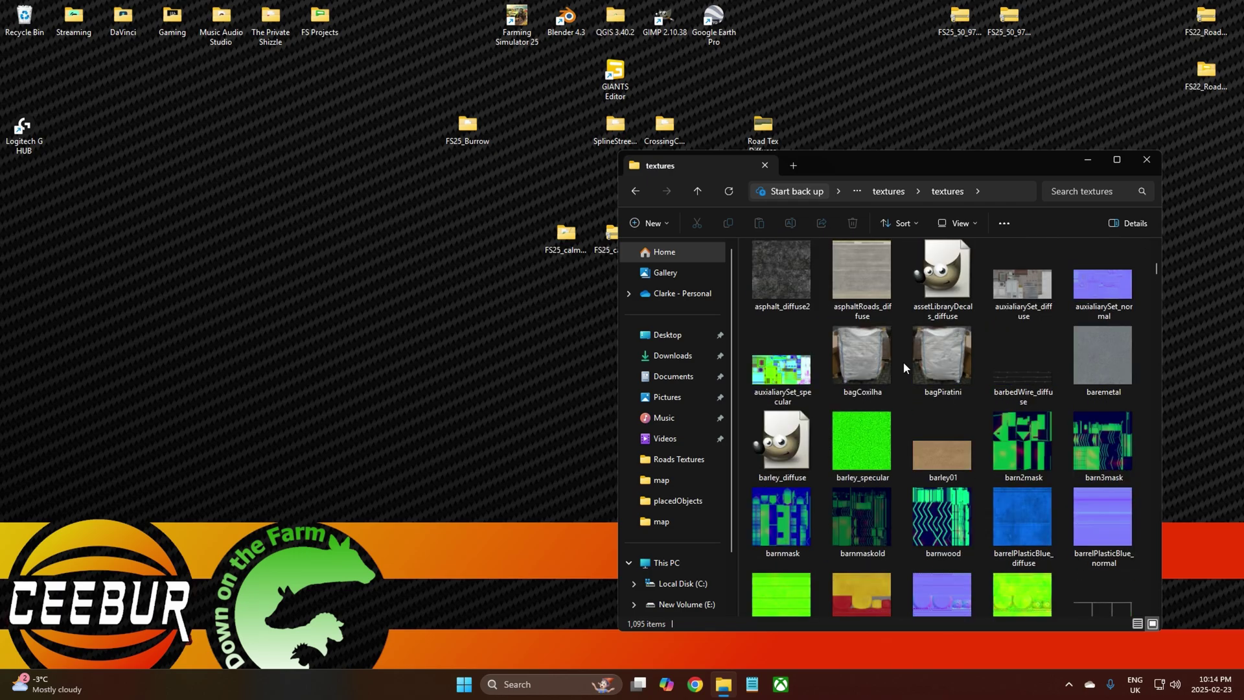
pyautogui.scroll(-20, 903, 364)
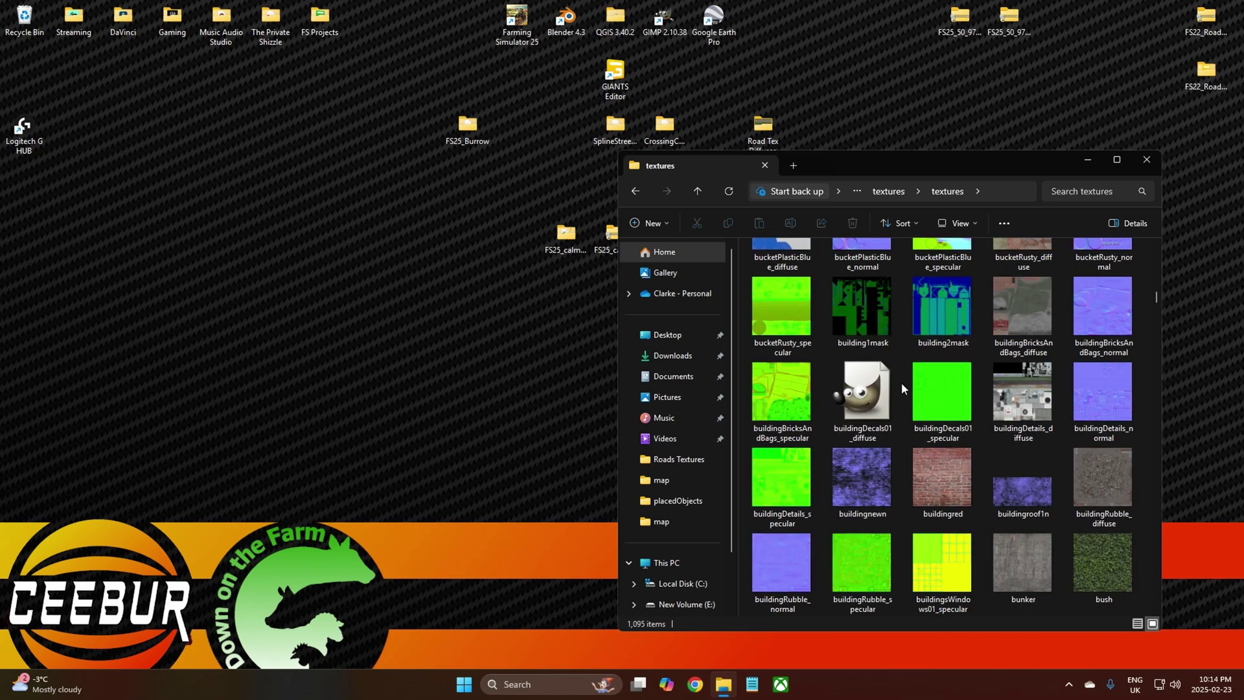
pyautogui.scroll(-15, 903, 392)
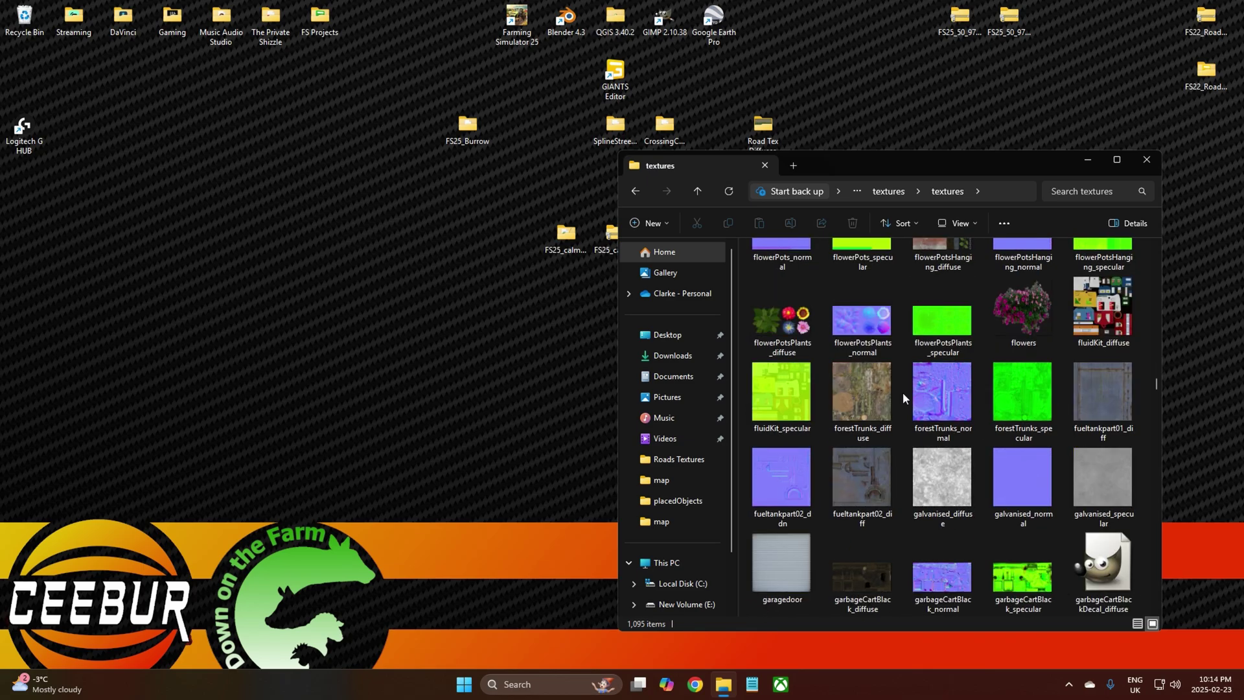
pyautogui.scroll(-20, 900, 394)
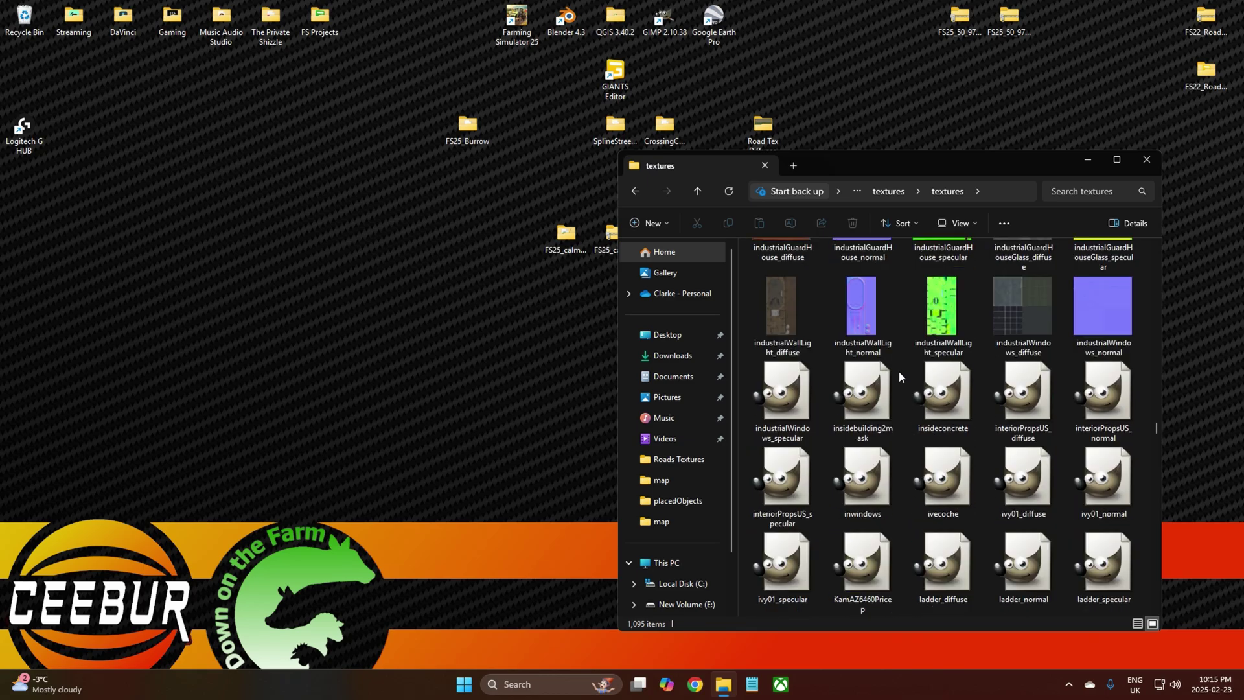
pyautogui.scroll(-10, 913, 393)
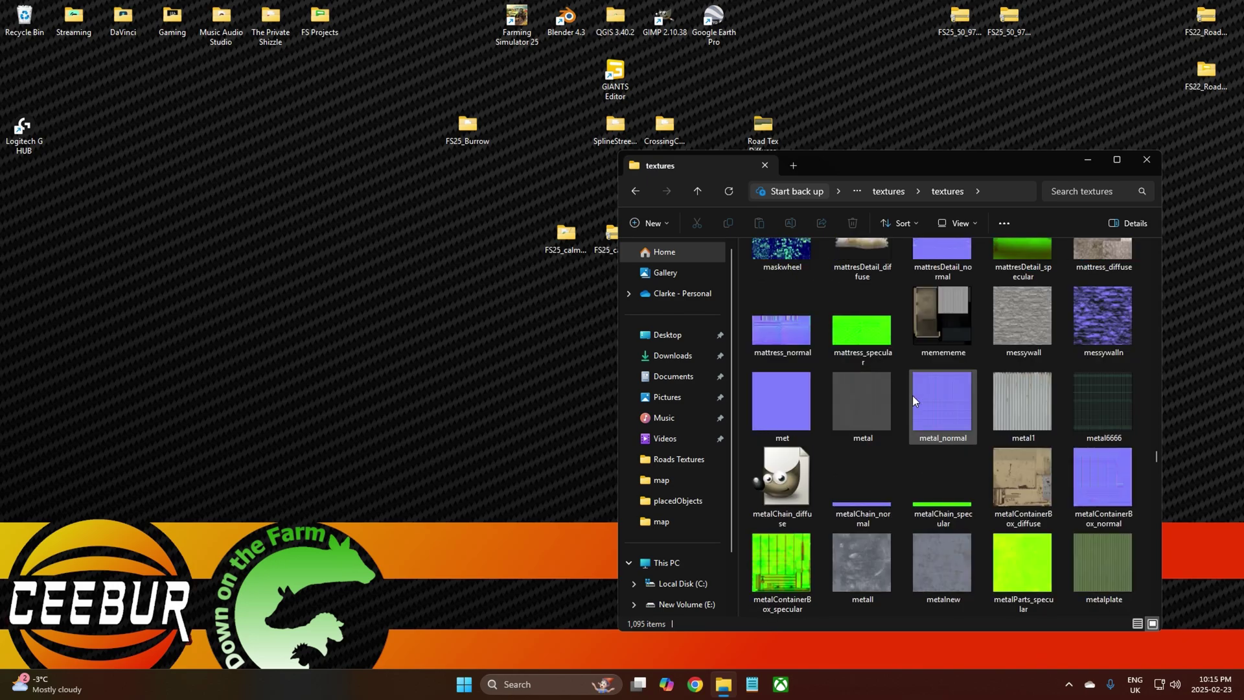
pyautogui.scroll(-15, 908, 453)
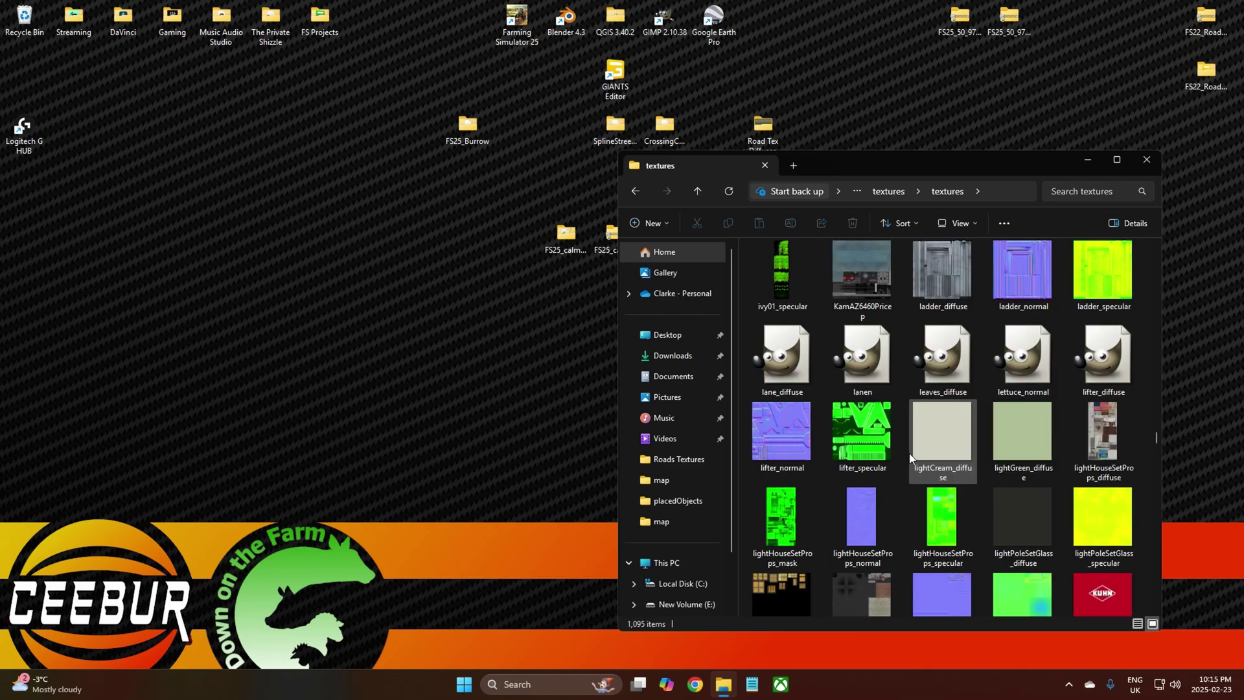
pyautogui.scroll(-20, 911, 432)
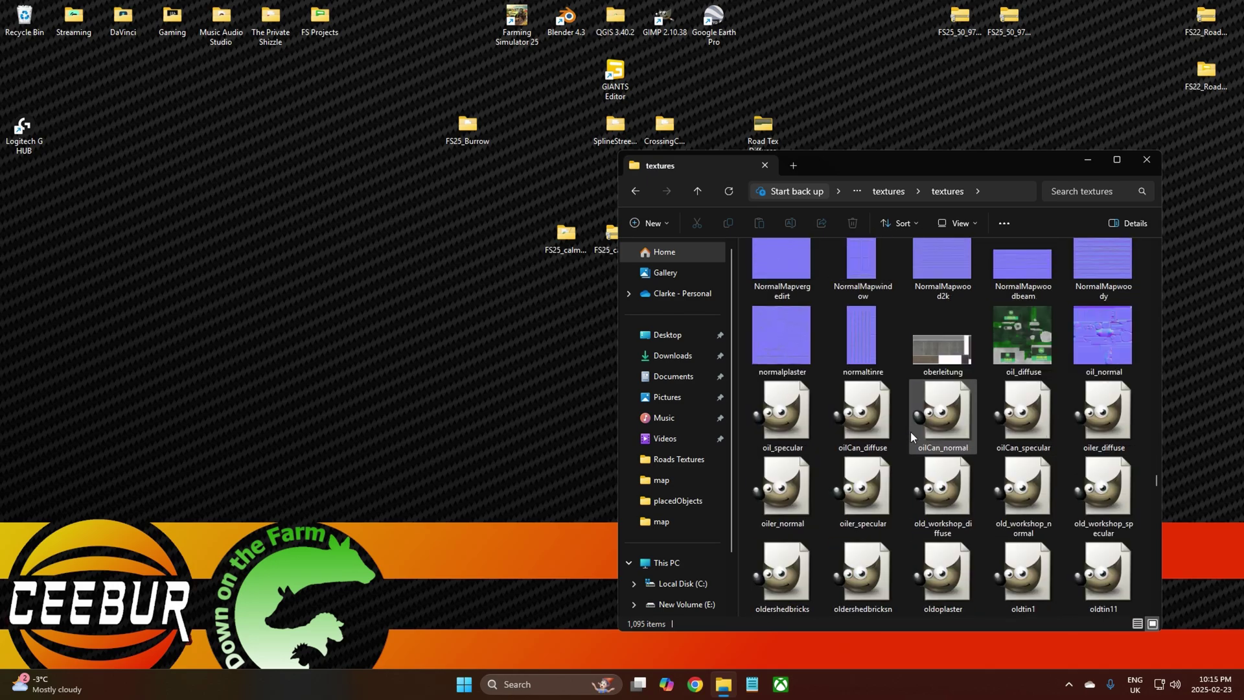
# Examine the textures whose names start with road, such as road_lane1 and roadCracks_diffuse, and the files around them
pyautogui.scroll(-4, 911, 430)
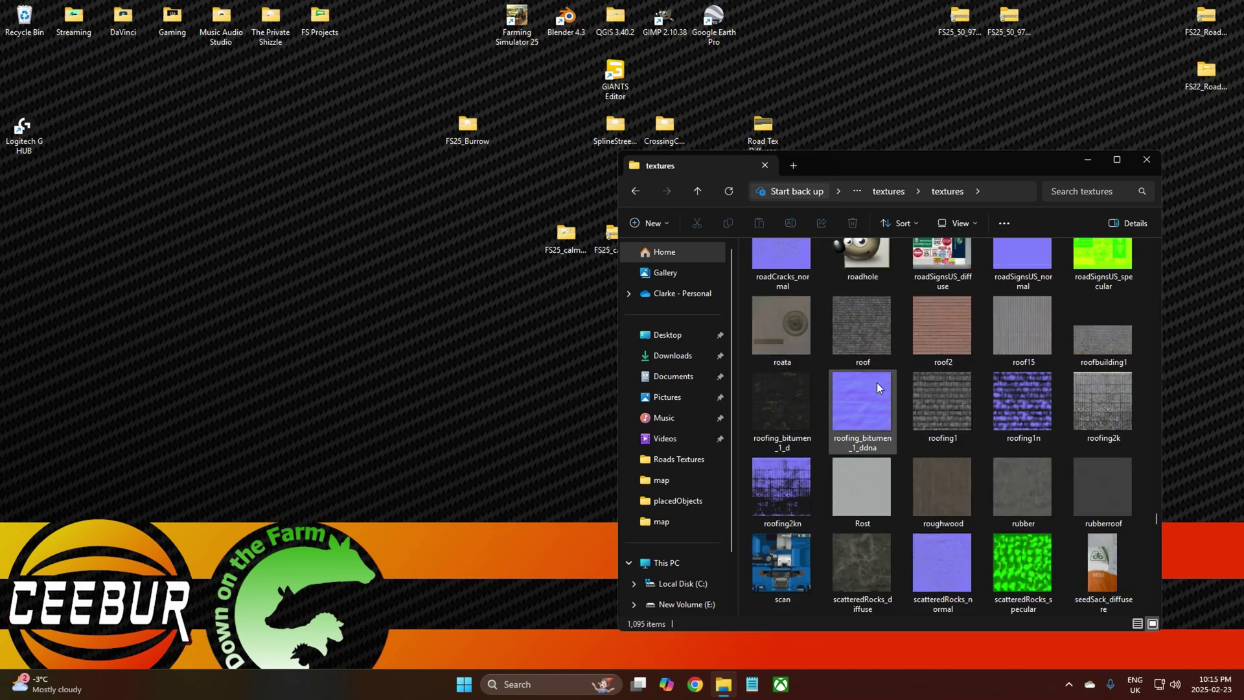
pyautogui.scroll(5, 903, 370)
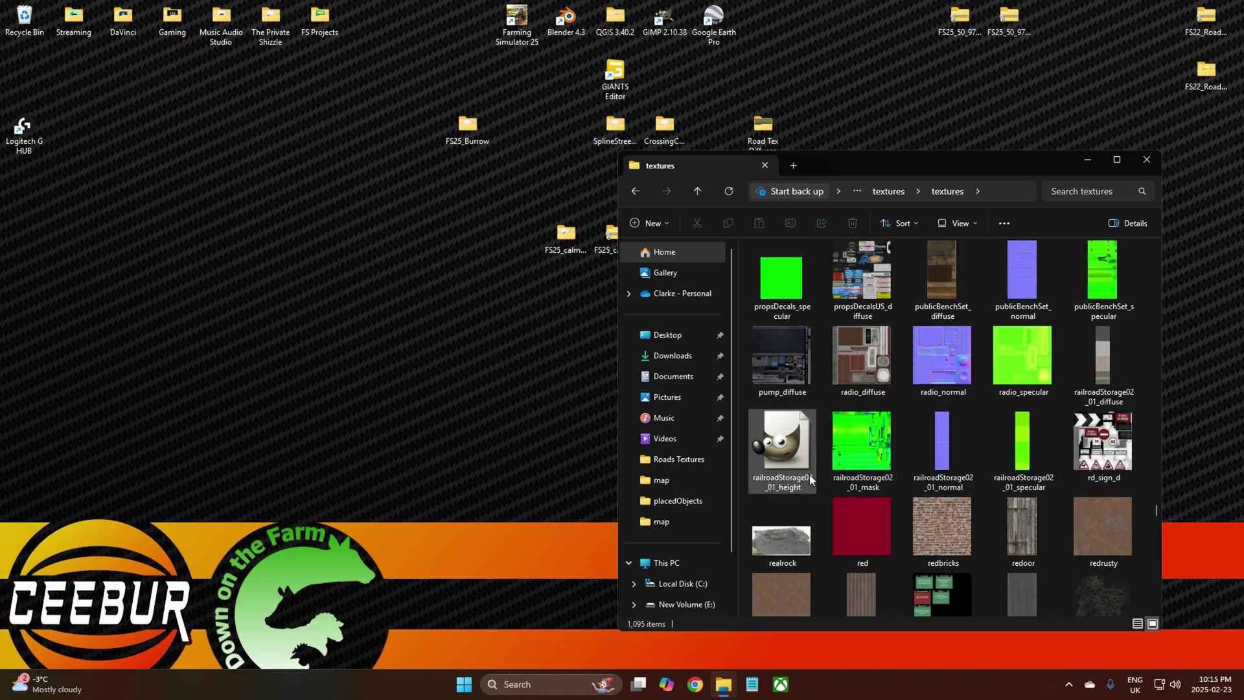
pyautogui.scroll(-3, 810, 474)
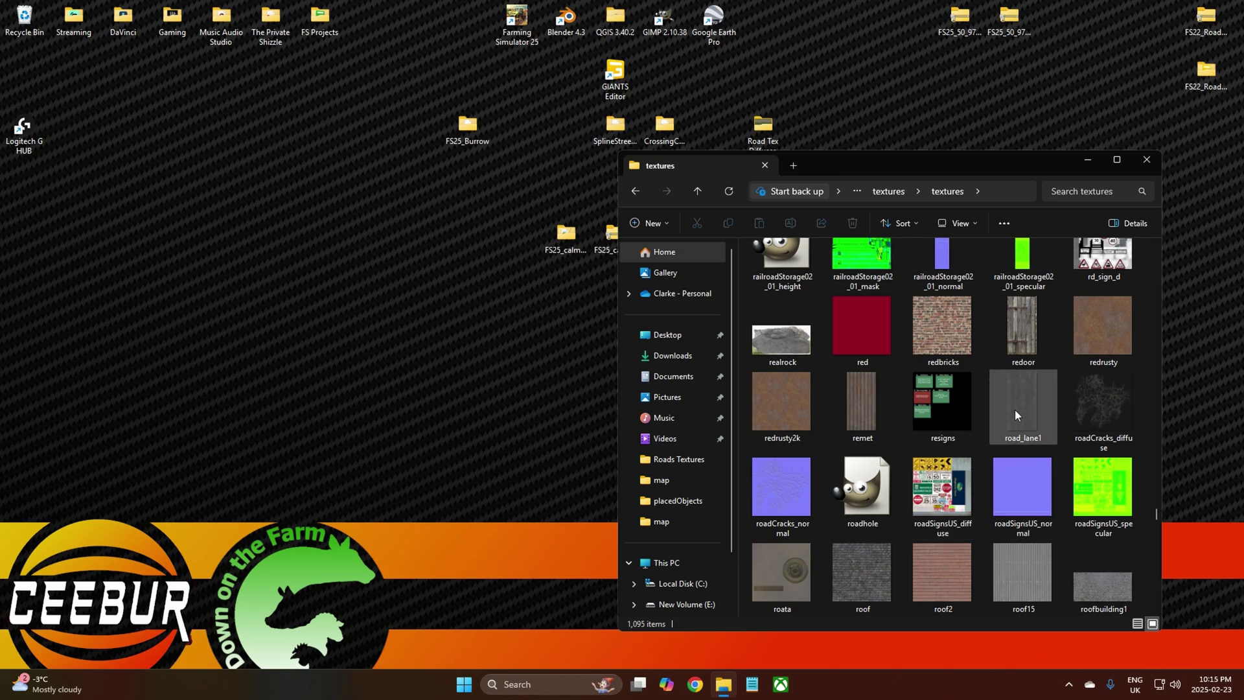
pyautogui.scroll(-3, 1005, 392)
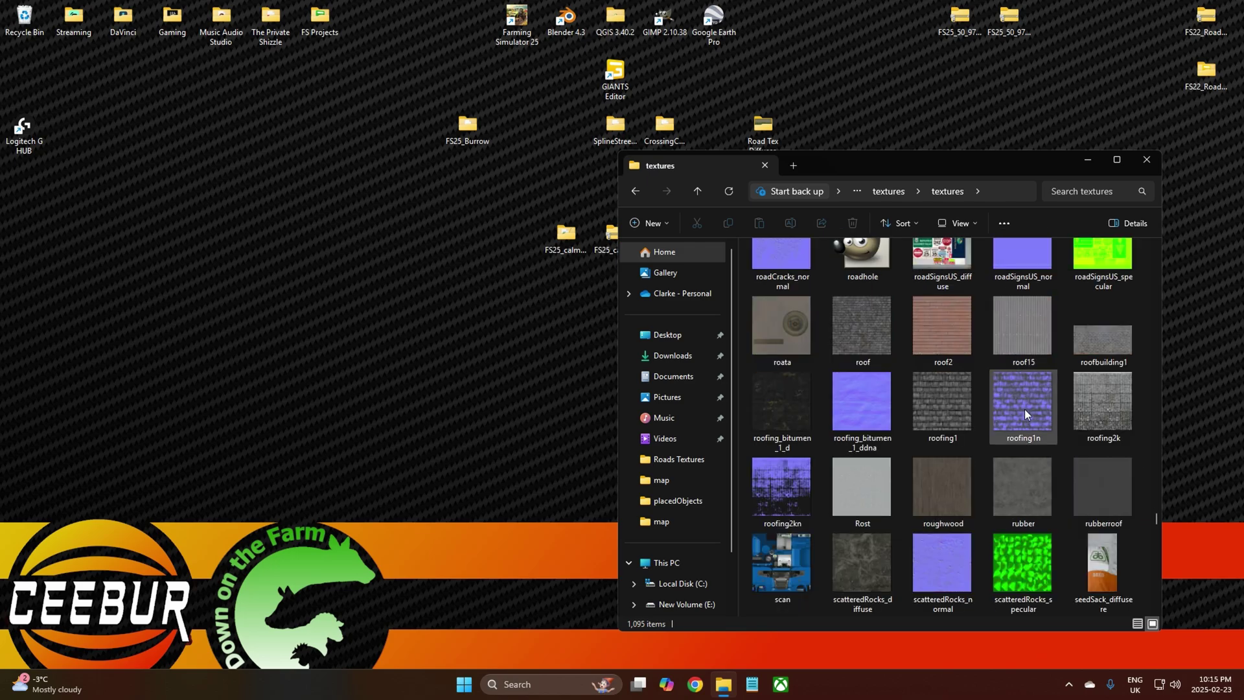
pyautogui.scroll(-8, 989, 487)
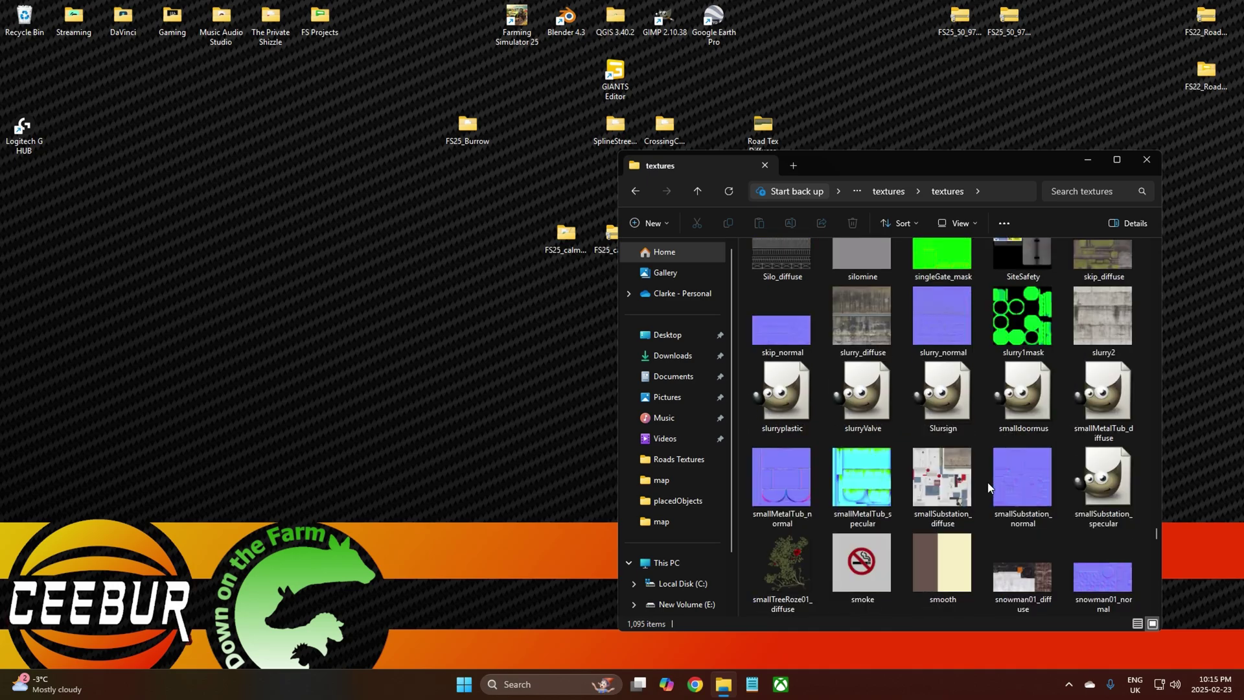
pyautogui.scroll(10, 989, 486)
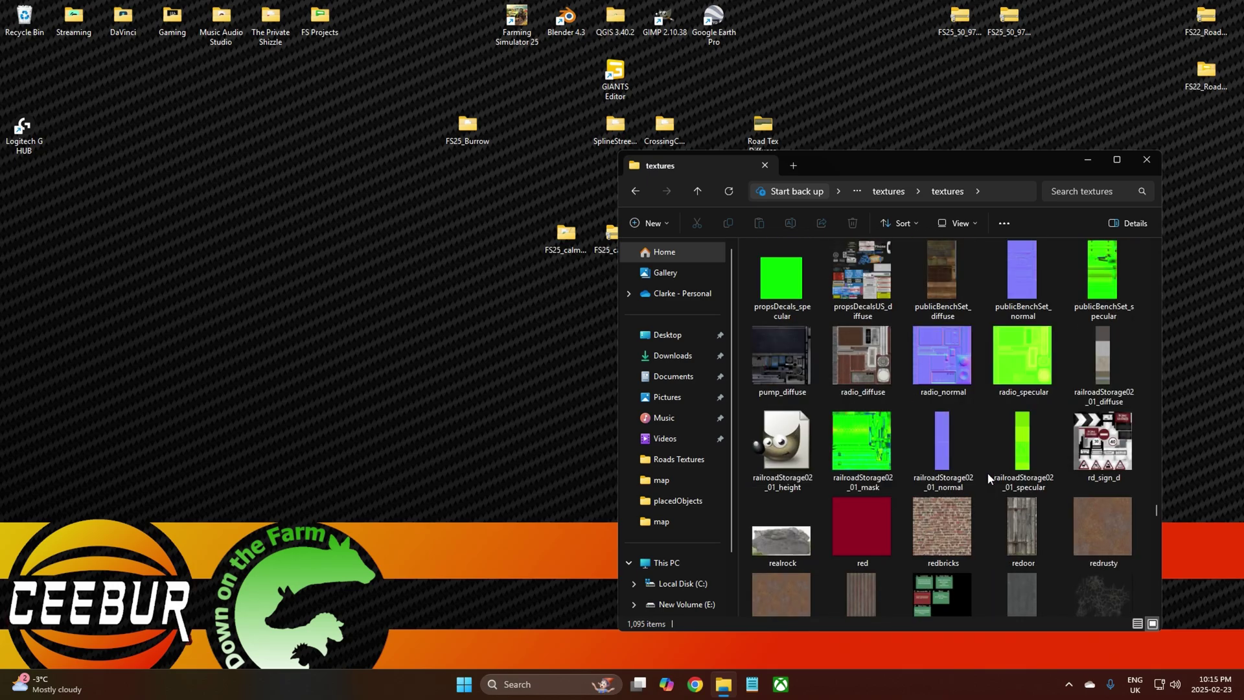
pyautogui.scroll(-3, 988, 473)
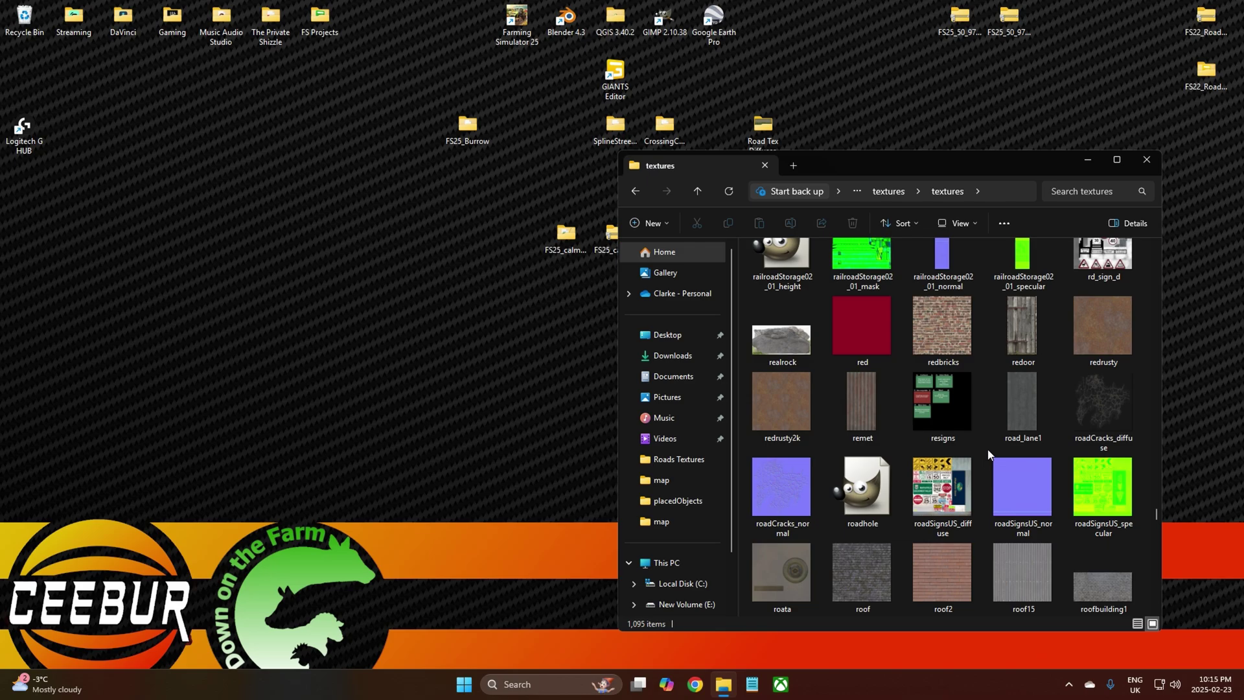
pyautogui.scroll(3, 988, 449)
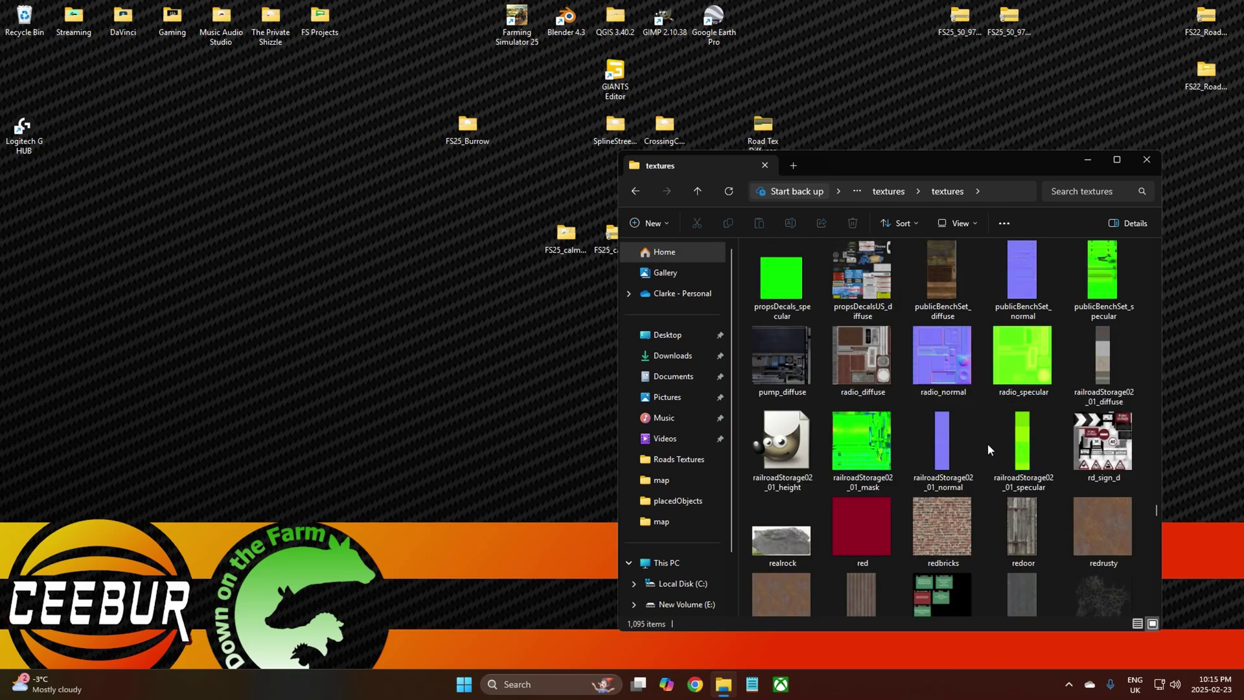
# Find the lane_diffuse texture in the nested textures folder and copy it
pyautogui.scroll(15, 988, 446)
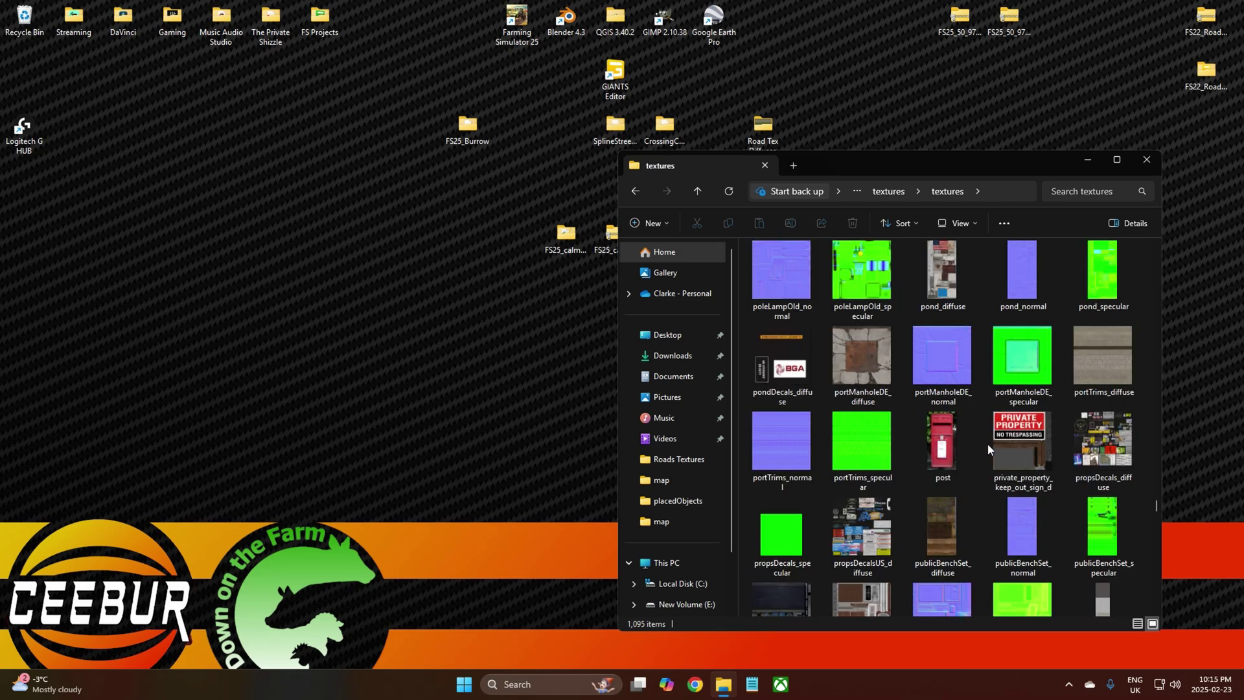
pyautogui.scroll(5, 990, 449)
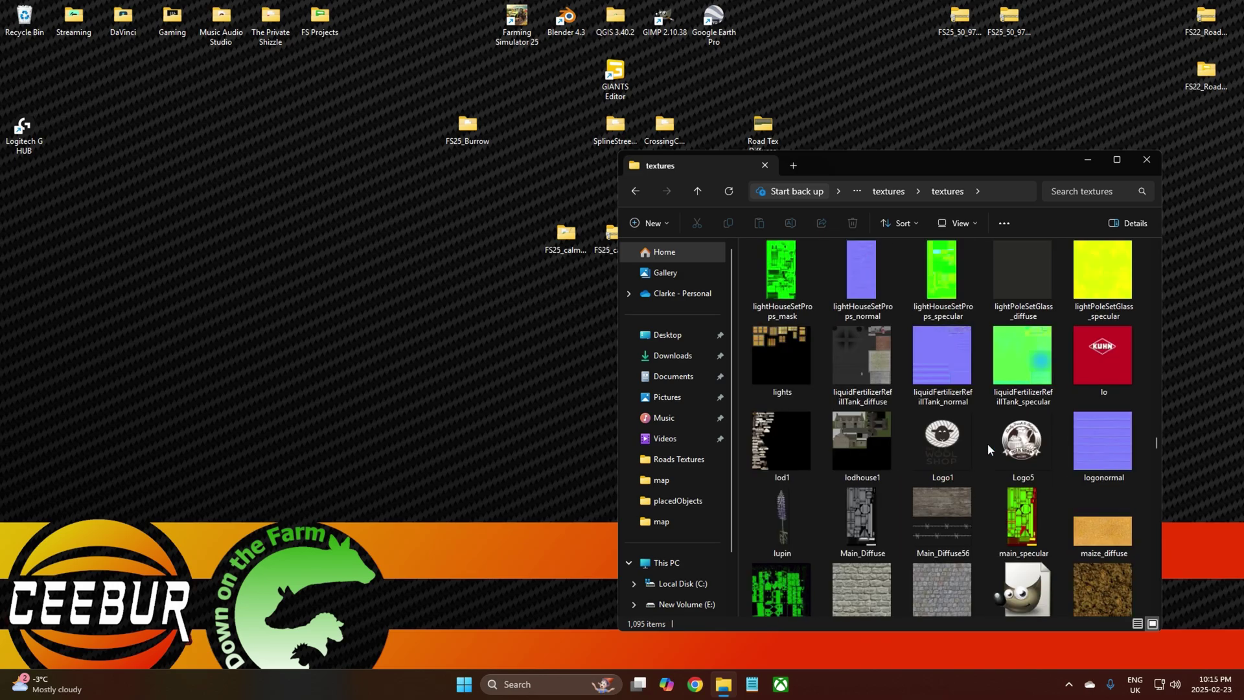
pyautogui.scroll(3, 986, 426)
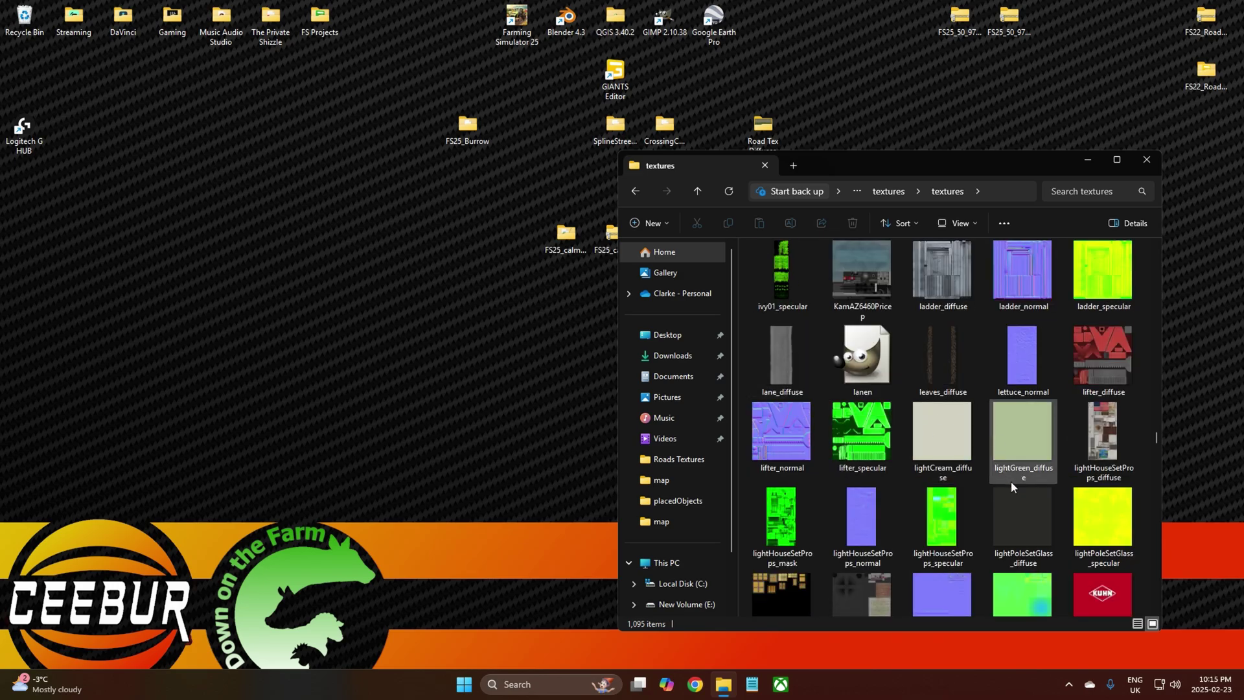
pyautogui.rightClick(784, 359)
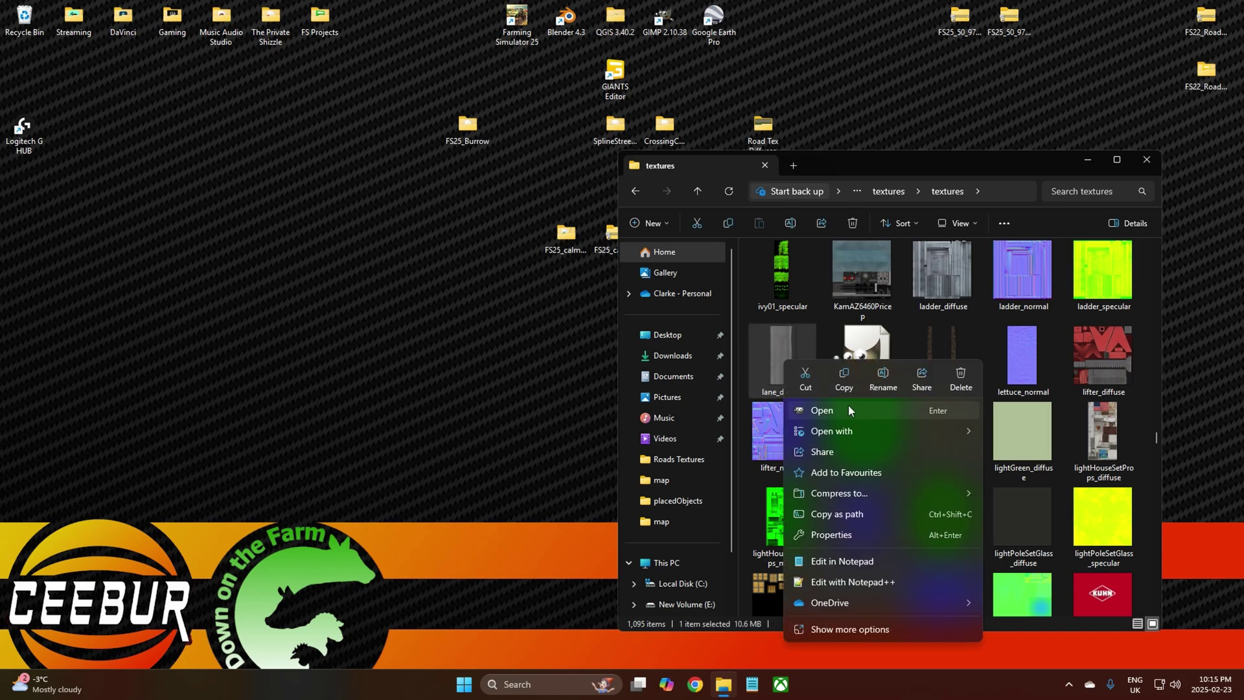
pyautogui.click(780, 362)
pyautogui.moveTo(781, 376)
pyautogui.mouseDown()
pyautogui.moveTo(384, 373)
pyautogui.moveTo(784, 374)
pyautogui.moveTo(774, 364)
pyautogui.mouseUp()
pyautogui.rightClick(775, 360)
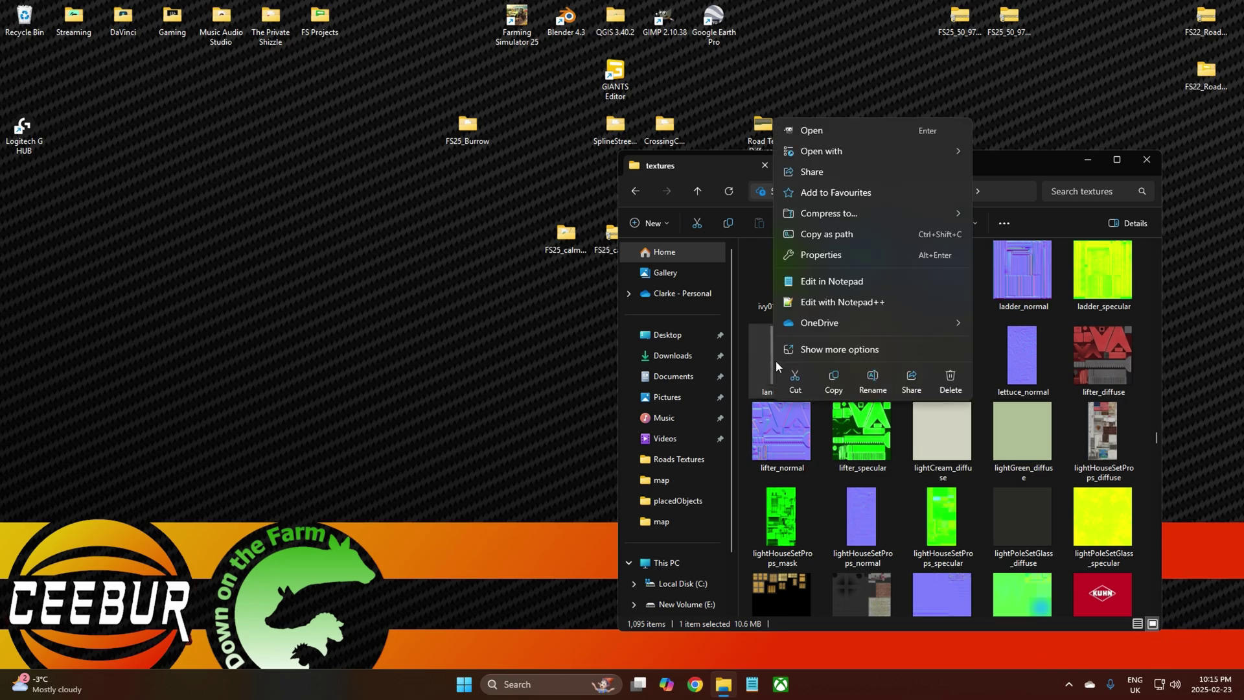
pyautogui.click(834, 381)
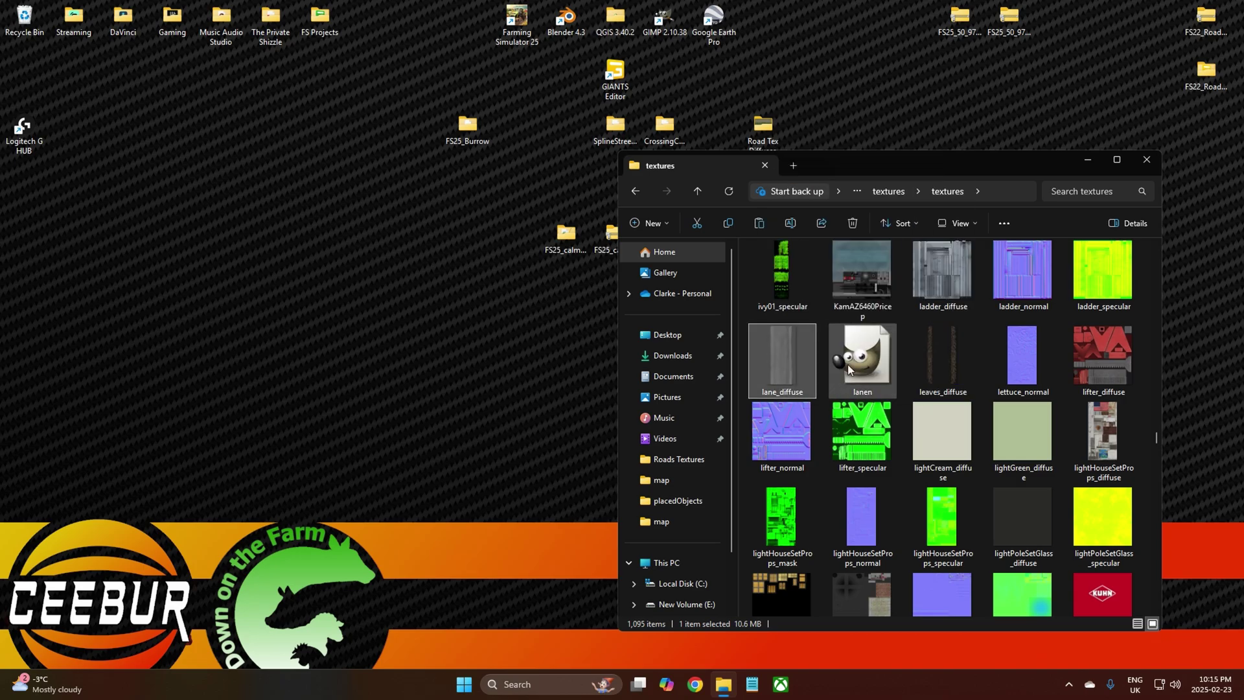
# Paste the copied lane_diffuse texture into the Road Tex Diffuses folder on the desktop, then minimize that folder's window
pyautogui.click(1089, 162)
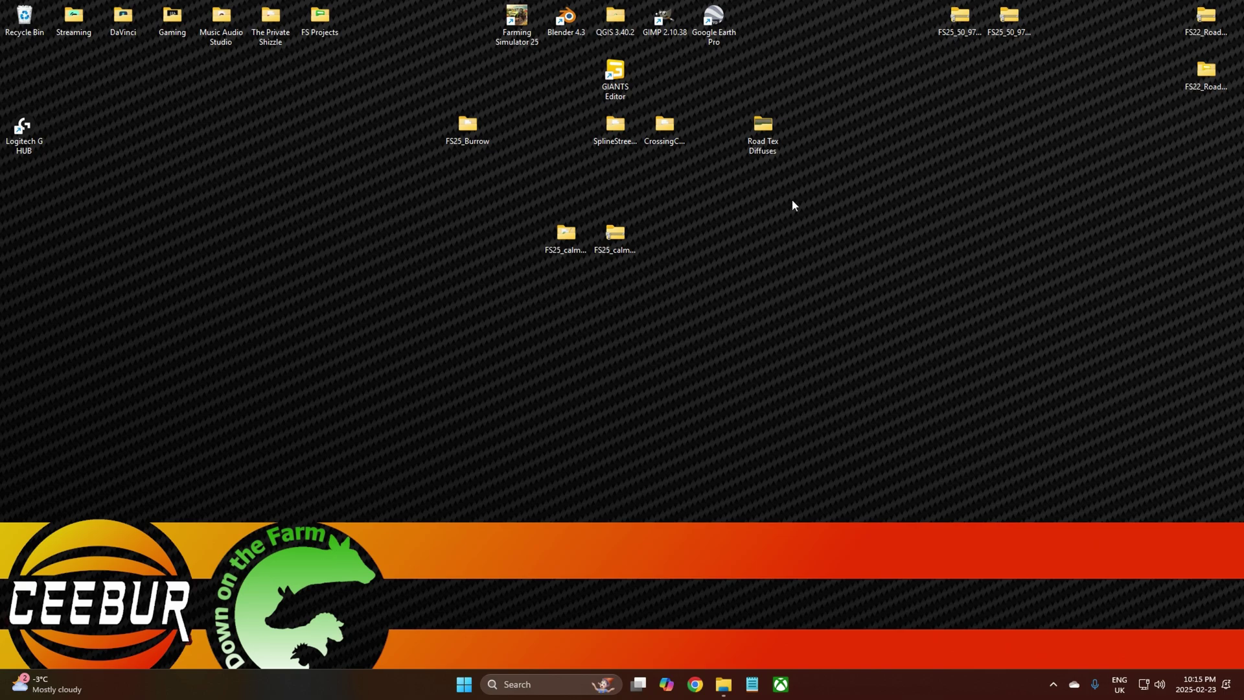
pyautogui.doubleClick(762, 134)
pyautogui.rightClick(989, 411)
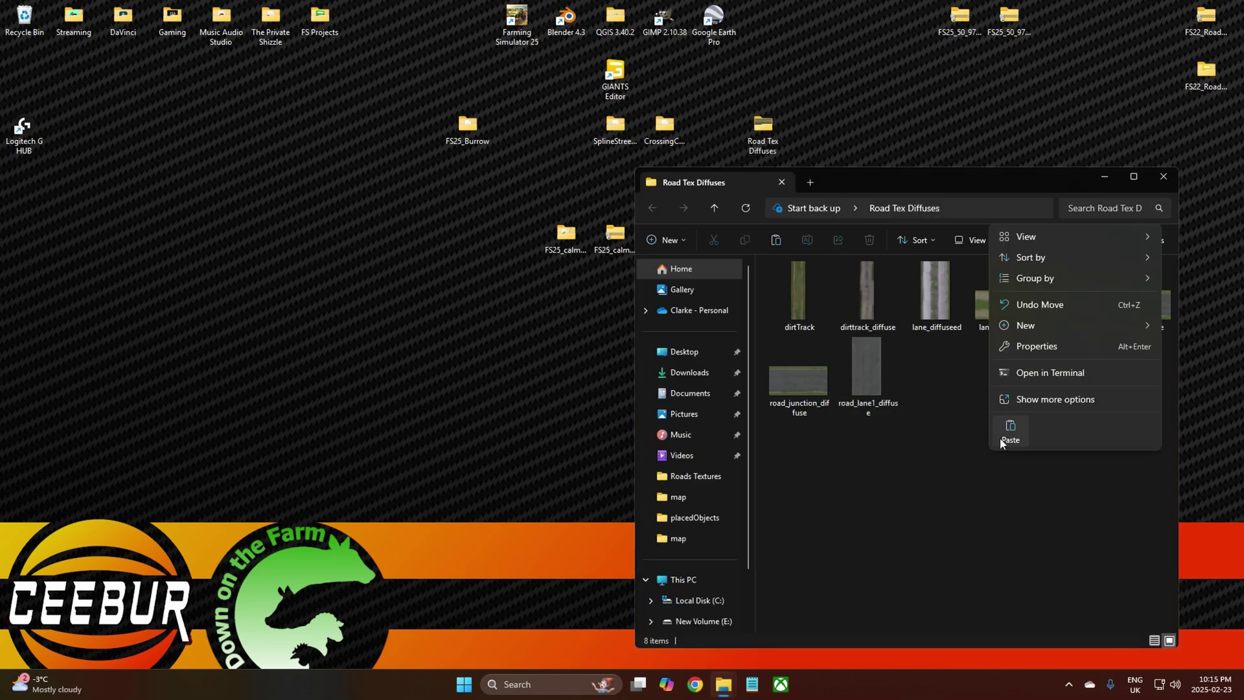
pyautogui.click(1014, 433)
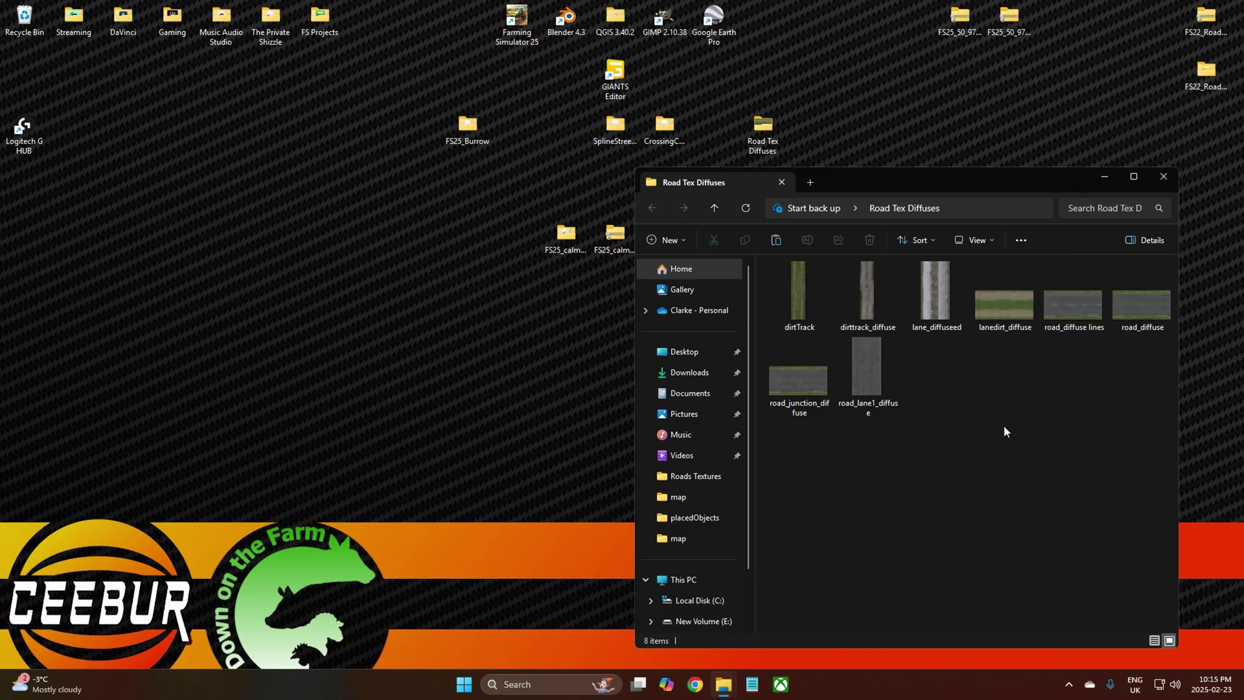
pyautogui.click(936, 533)
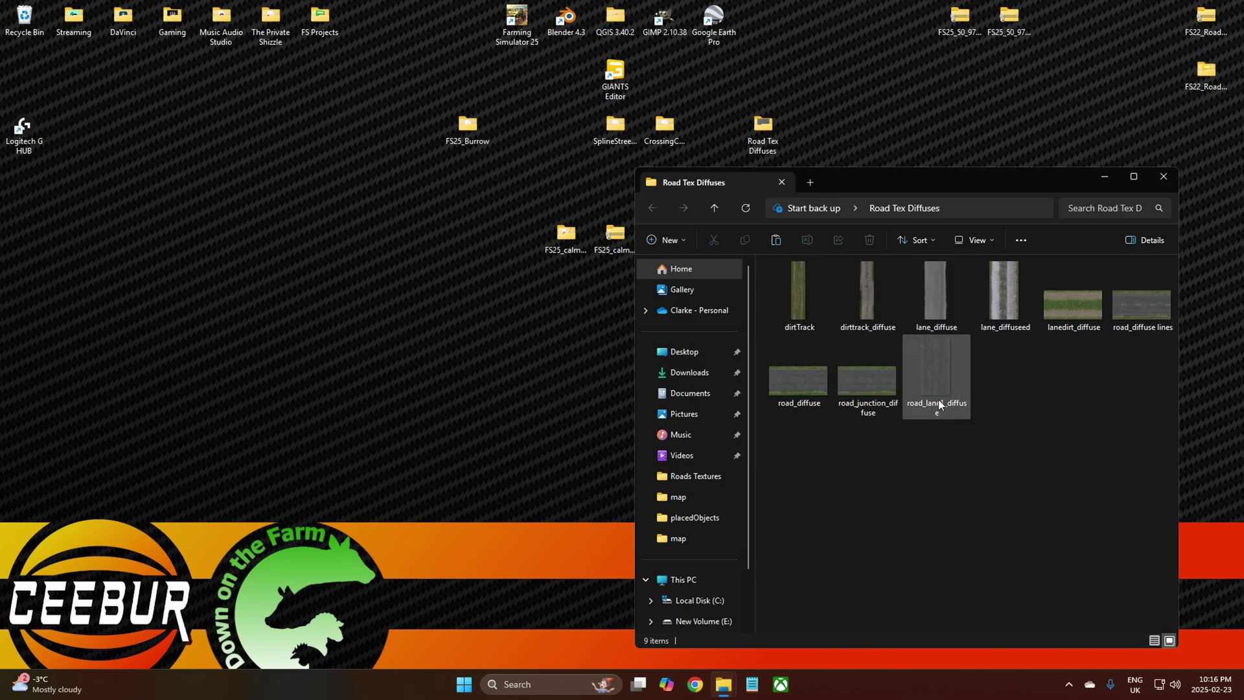
pyautogui.click(1105, 177)
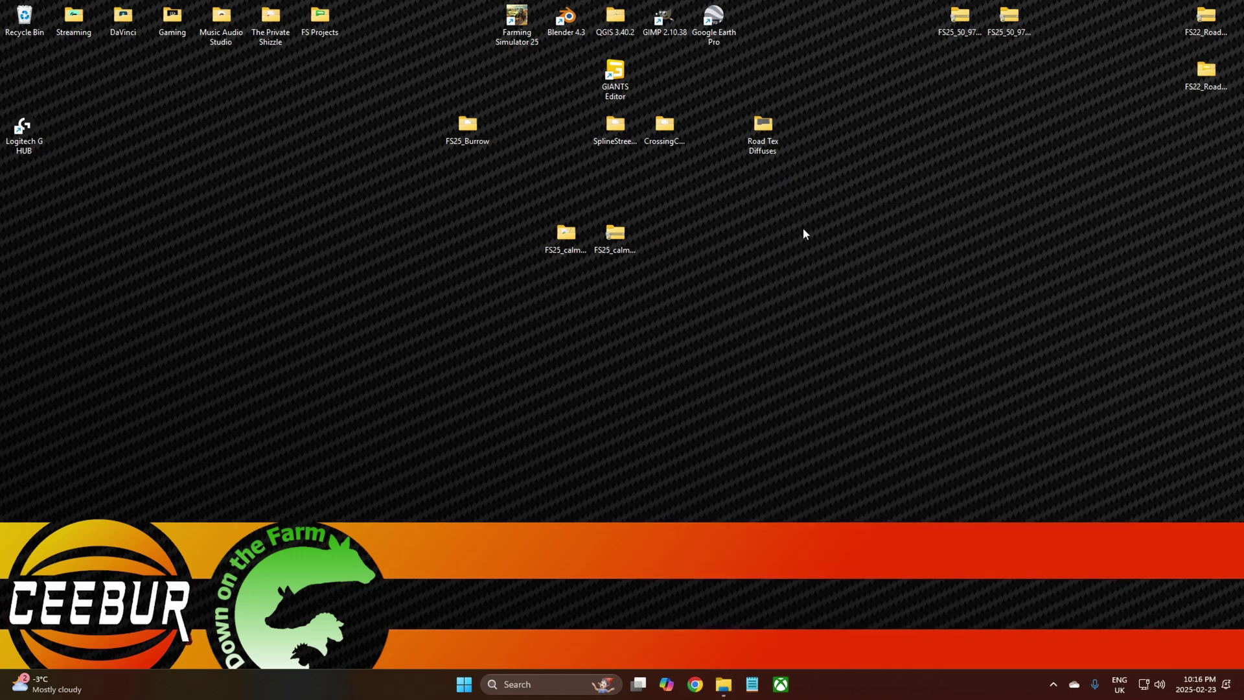
# Look through the nested textures folder of the FS25_calmsden map again for further road textures such as road_lane1, and close its window
pyautogui.doubleClick(567, 237)
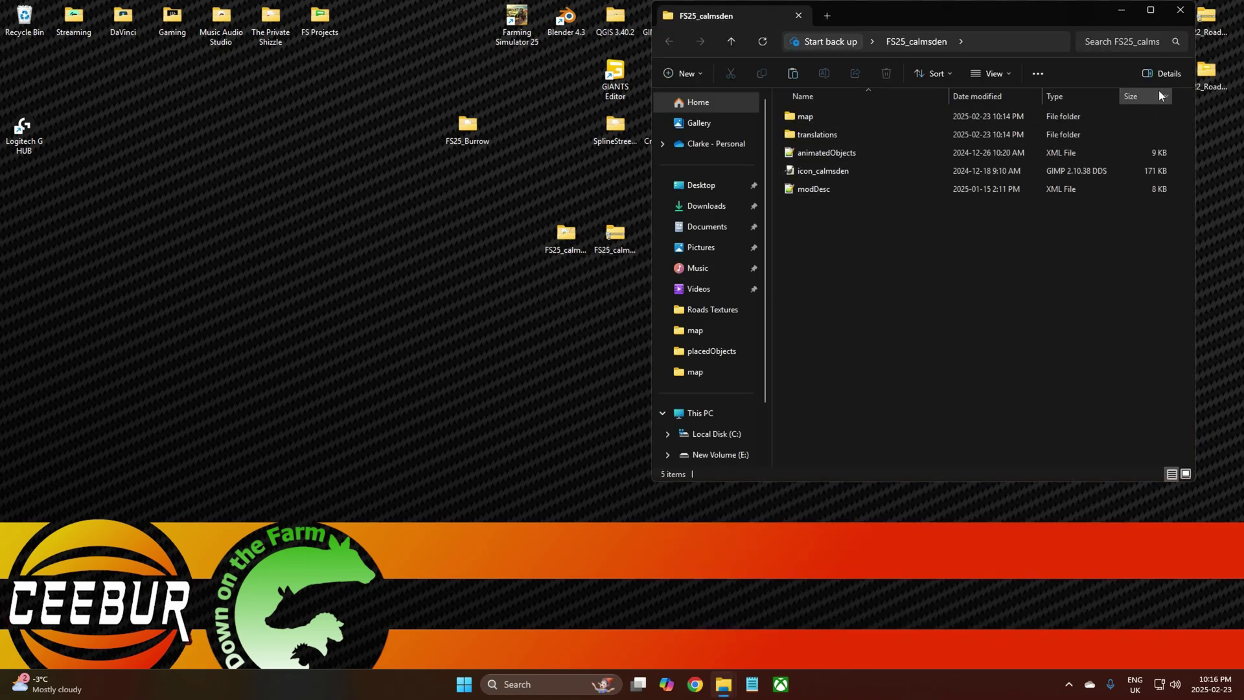
pyautogui.click(1182, 13)
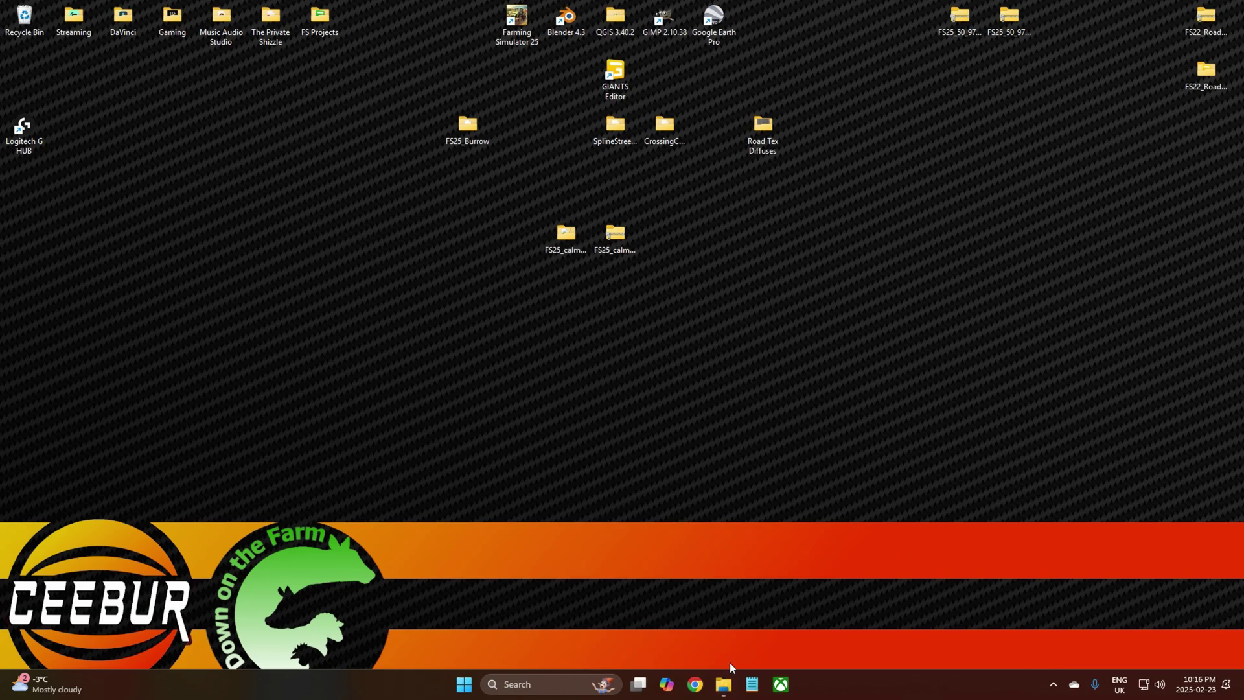
pyautogui.moveTo(724, 682)
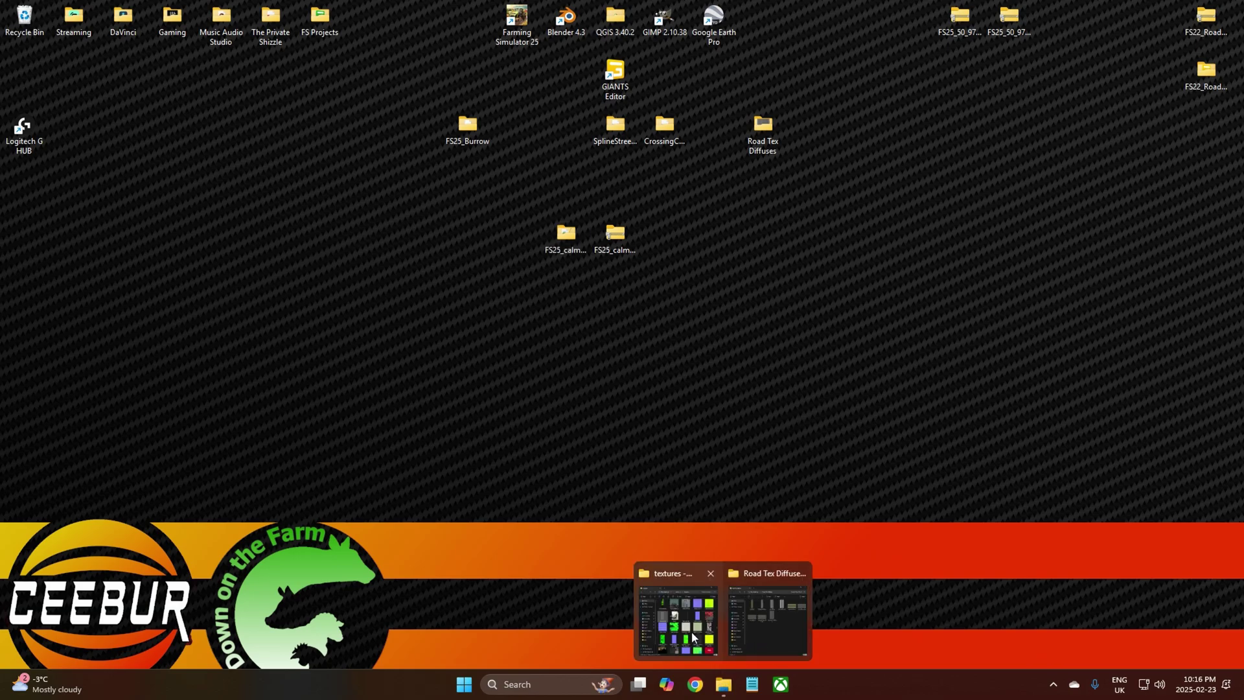
pyautogui.click(678, 618)
pyautogui.scroll(-15, 863, 322)
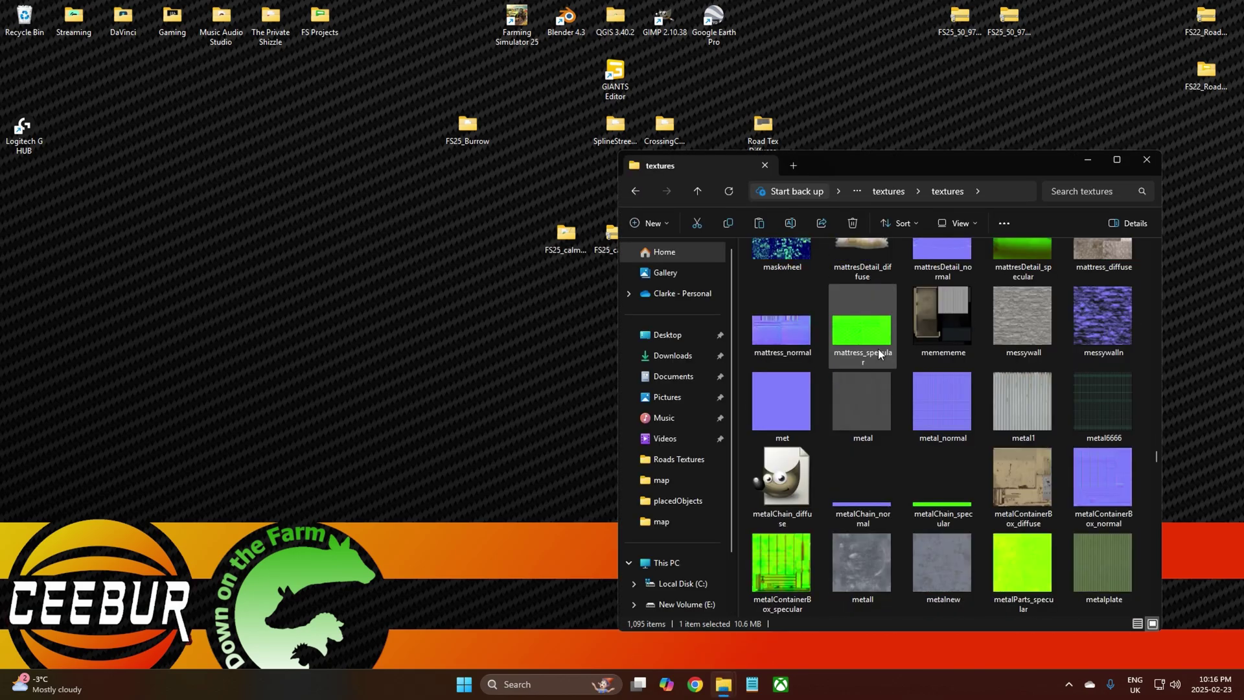
pyautogui.scroll(-8, 985, 453)
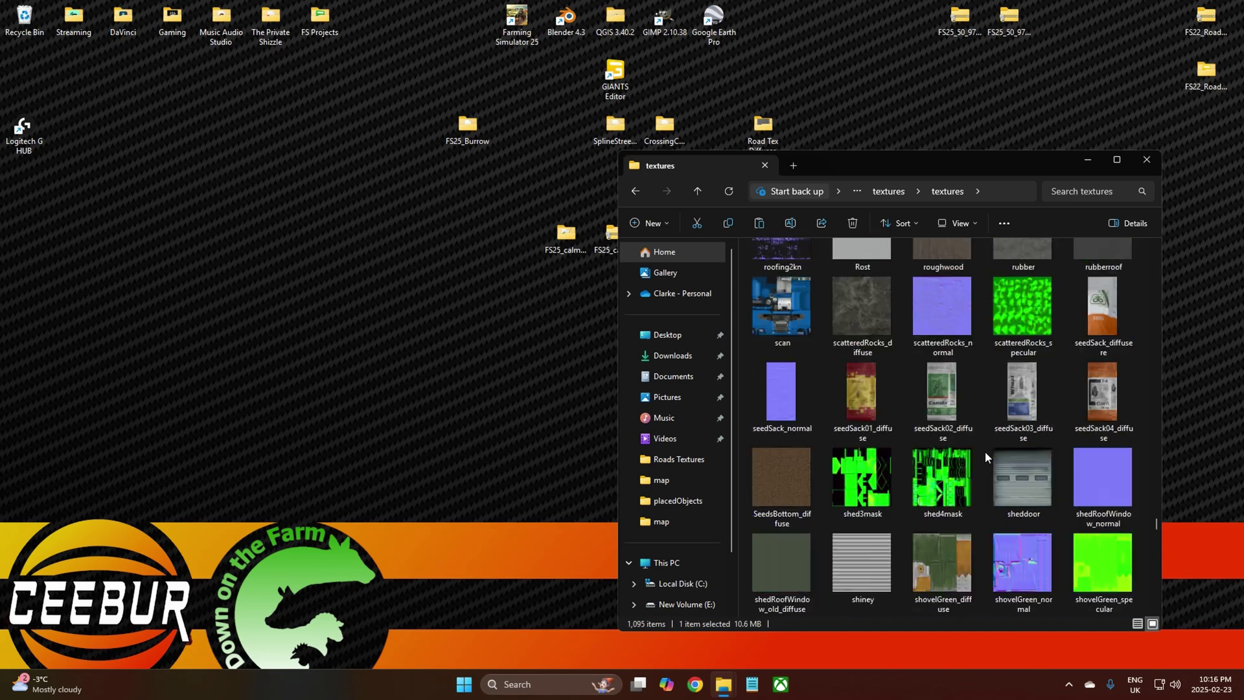
pyautogui.scroll(6, 985, 447)
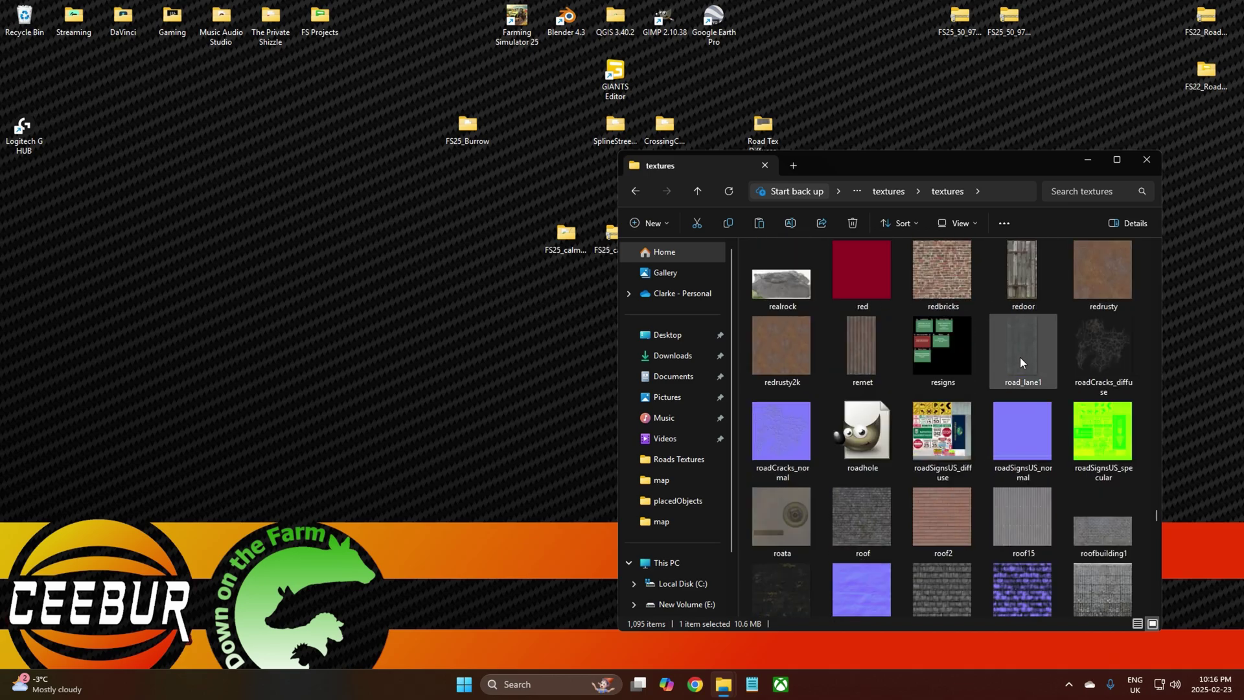
pyautogui.click(1147, 160)
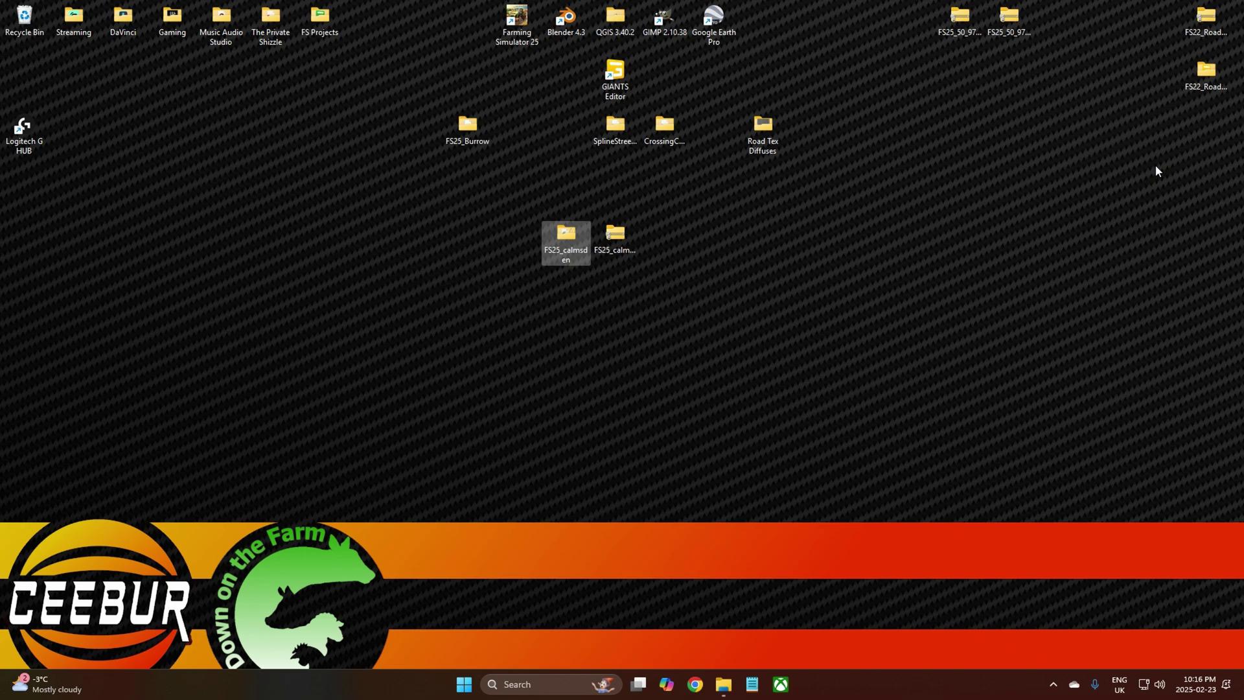
# Review the Road Tex Diffuses folder and move the FS25_calmsden folder and its archive below the two FS25_50_97 archives on the desktop
pyautogui.doubleClick(768, 127)
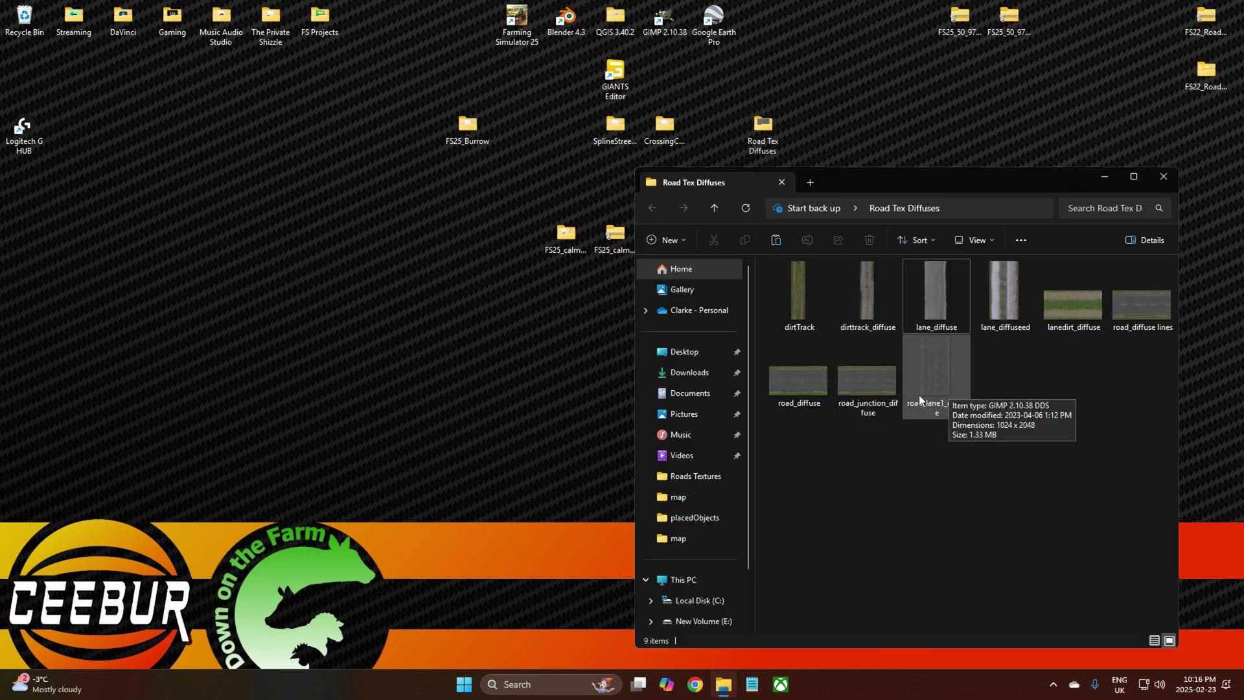
pyautogui.click(1107, 175)
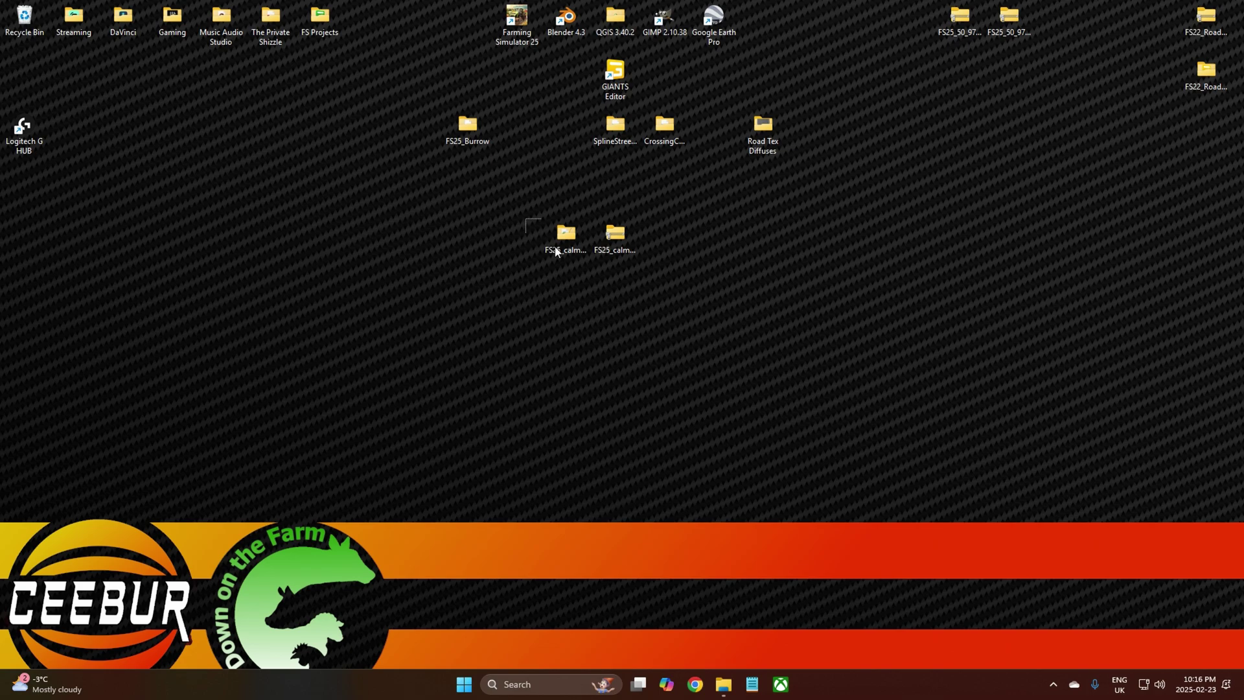
pyautogui.moveTo(641, 219); pyautogui.dragTo(996, 73)
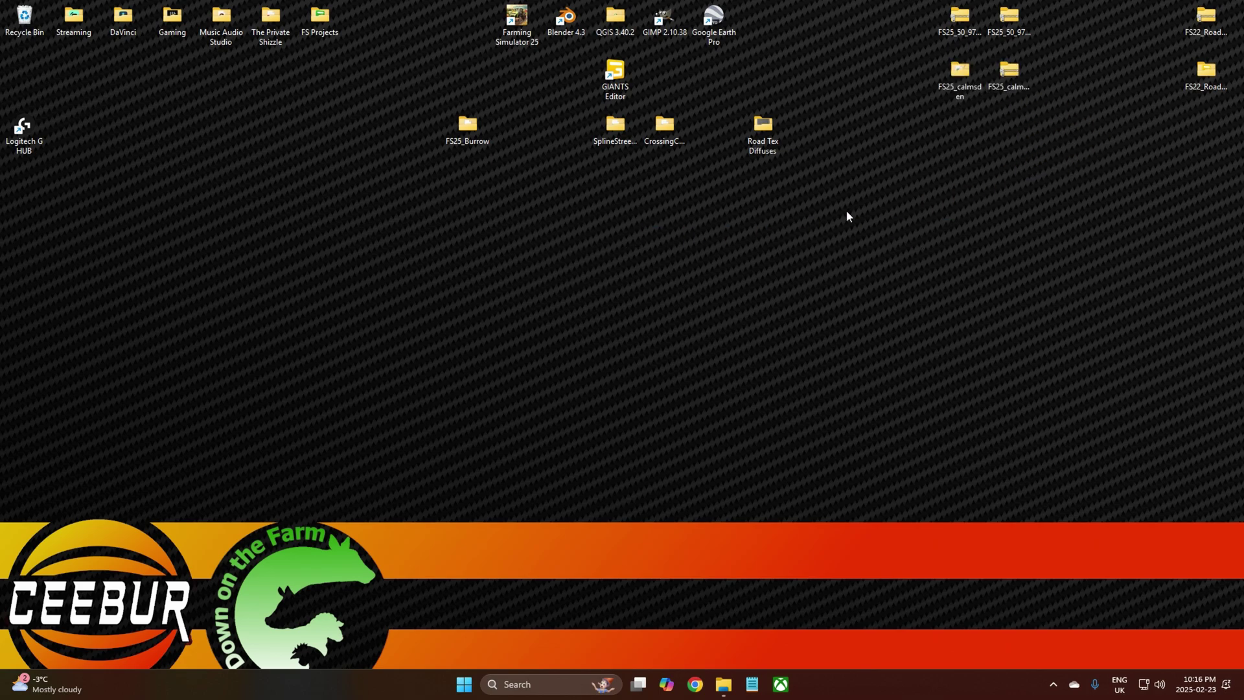
pyautogui.doubleClick(763, 128)
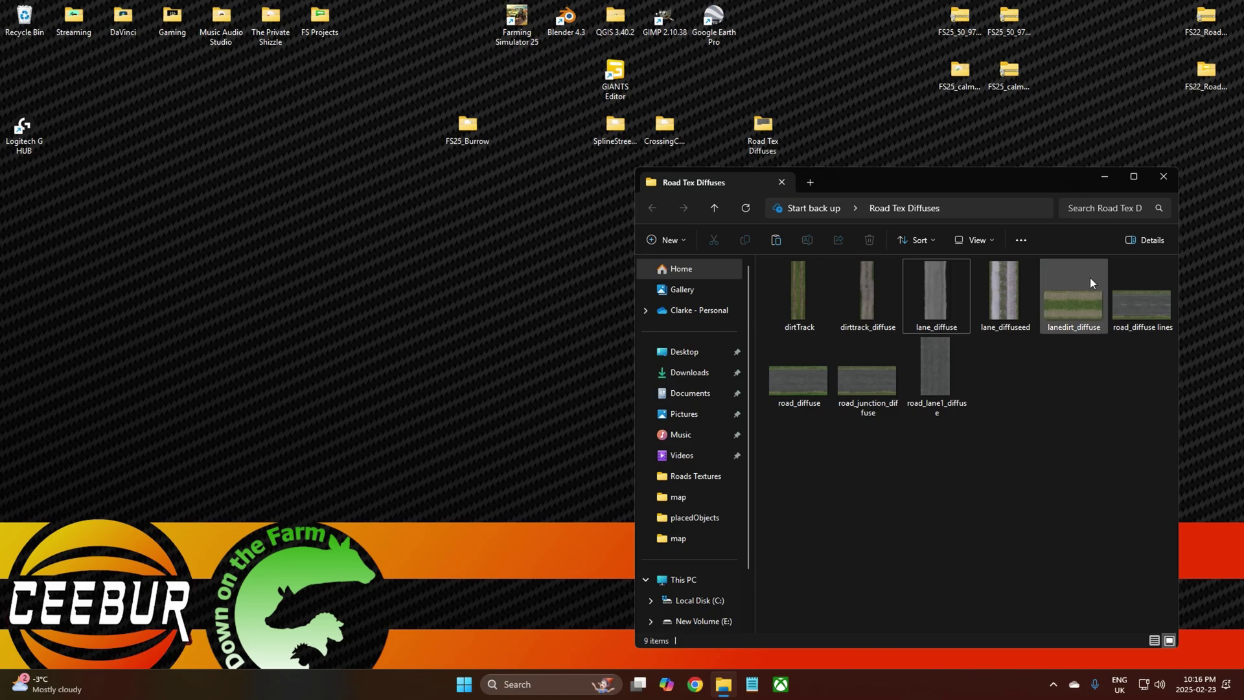
pyautogui.click(1104, 177)
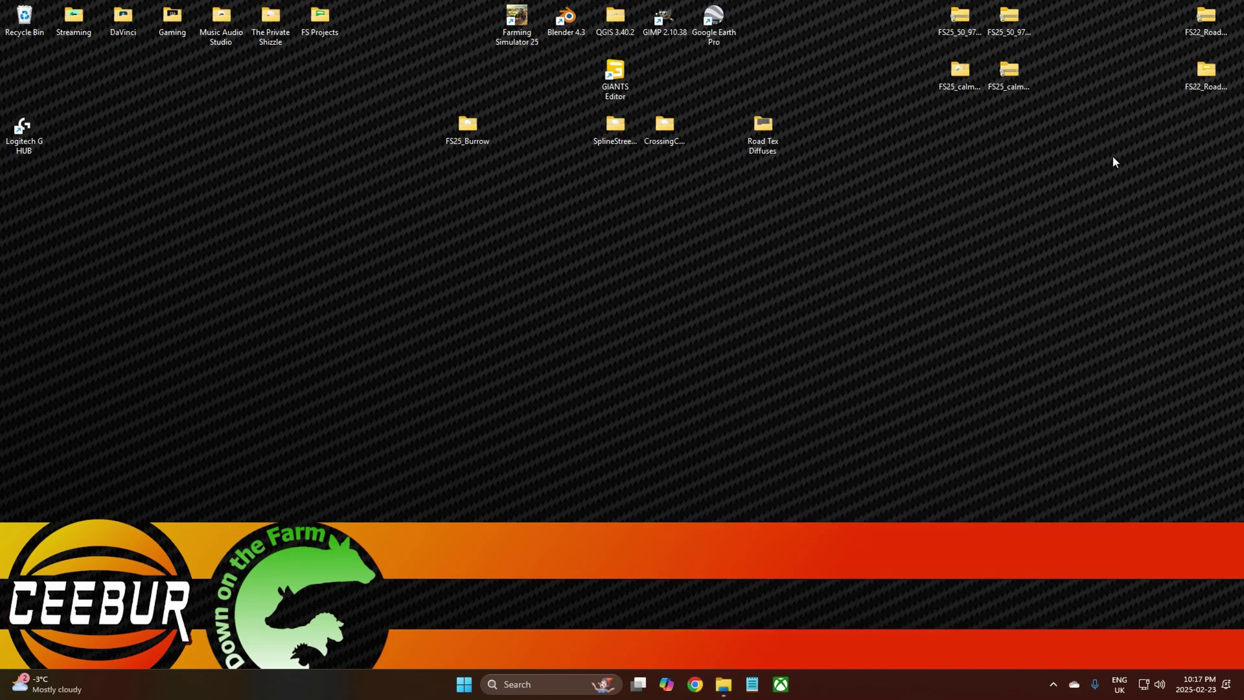
# Look through the textures folder of FS22_RoadPrefabPackBB_Prefab for road, kerb and decal textures, and close its window
pyautogui.doubleClick(1206, 70)
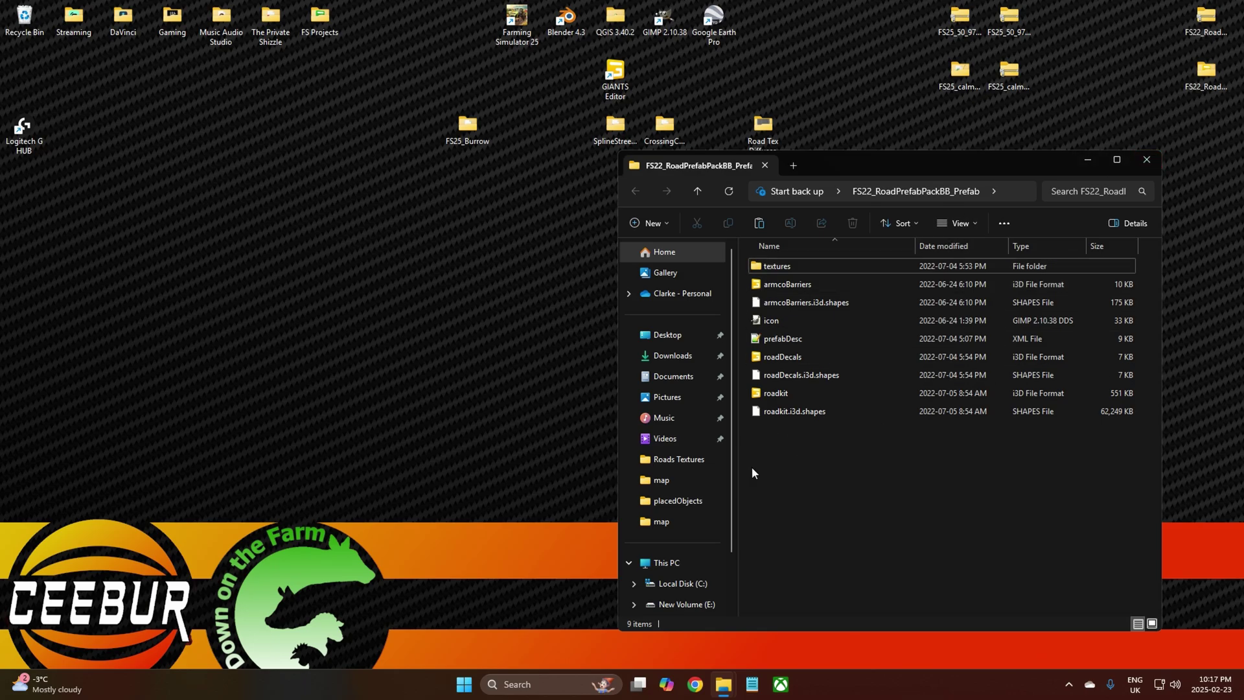
pyautogui.doubleClick(783, 267)
pyautogui.scroll(-3, 895, 411)
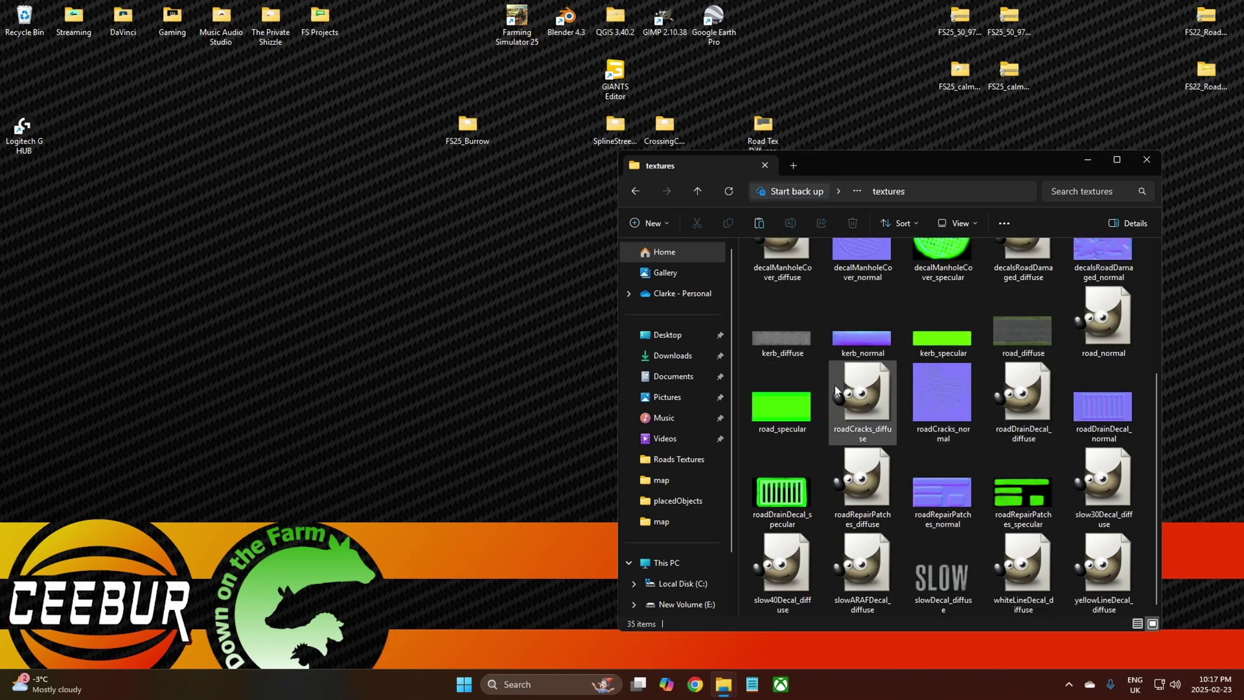
pyautogui.scroll(3, 920, 467)
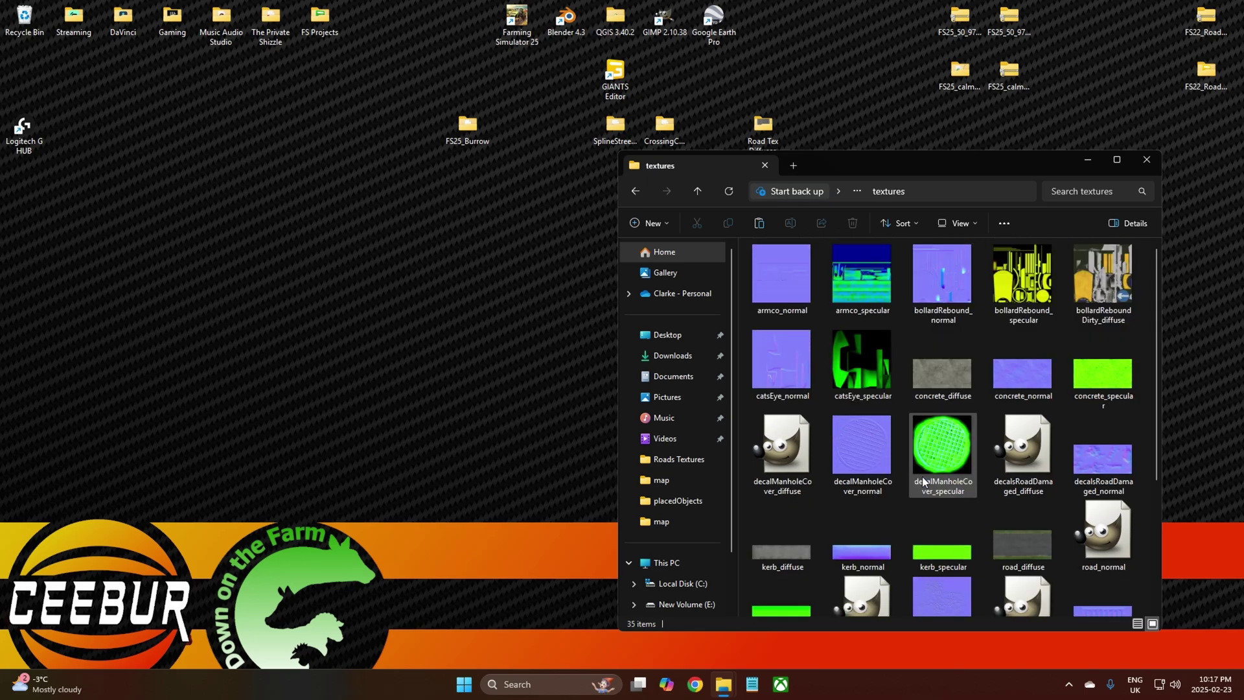
pyautogui.scroll(-3, 899, 471)
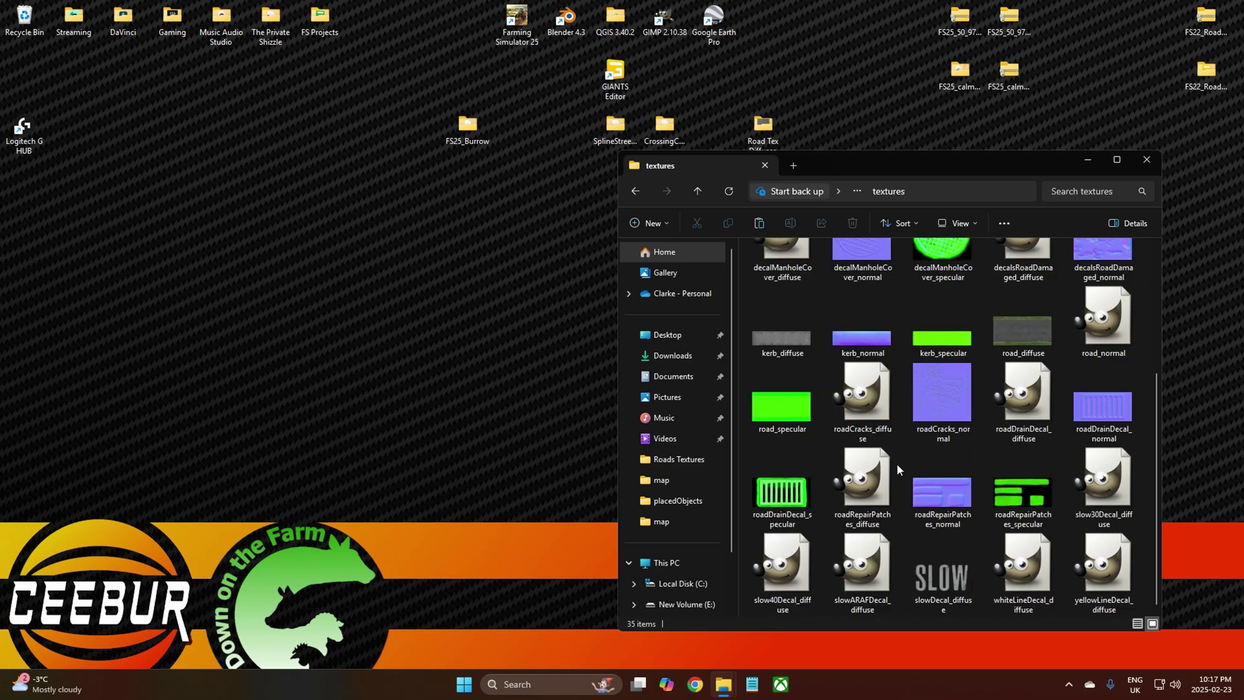
pyautogui.scroll(3, 897, 464)
pyautogui.scroll(-3, 897, 462)
pyautogui.scroll(3, 897, 462)
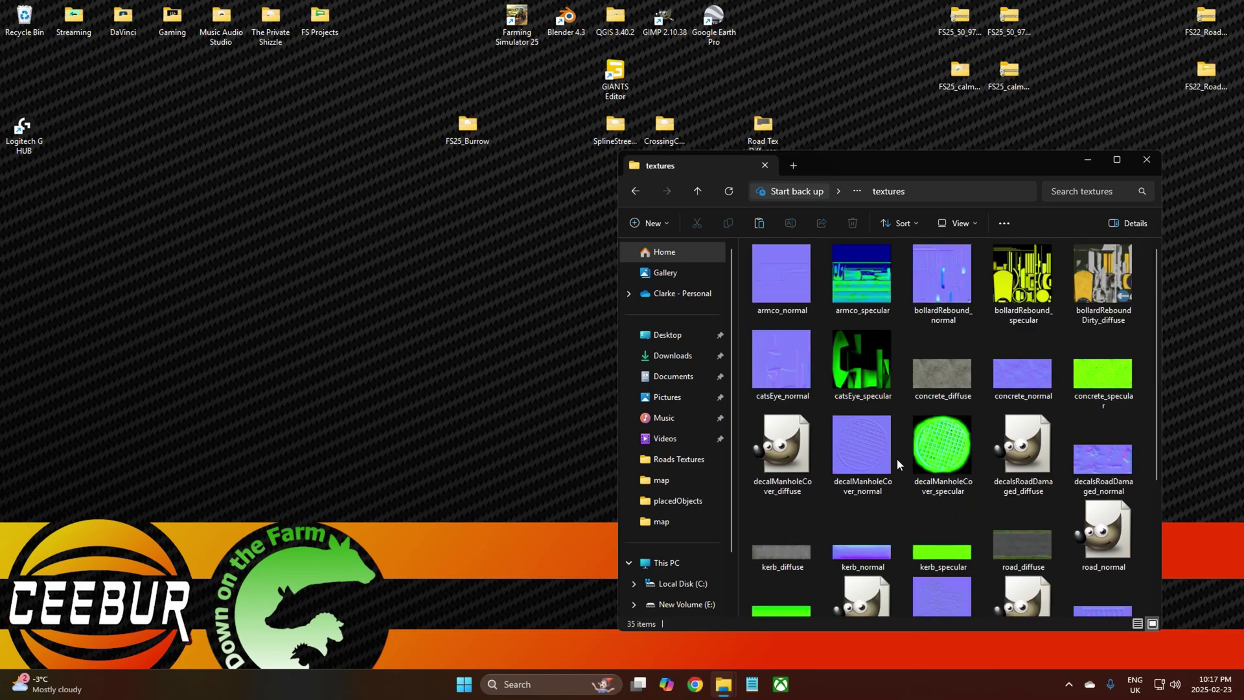
pyautogui.scroll(-3, 899, 457)
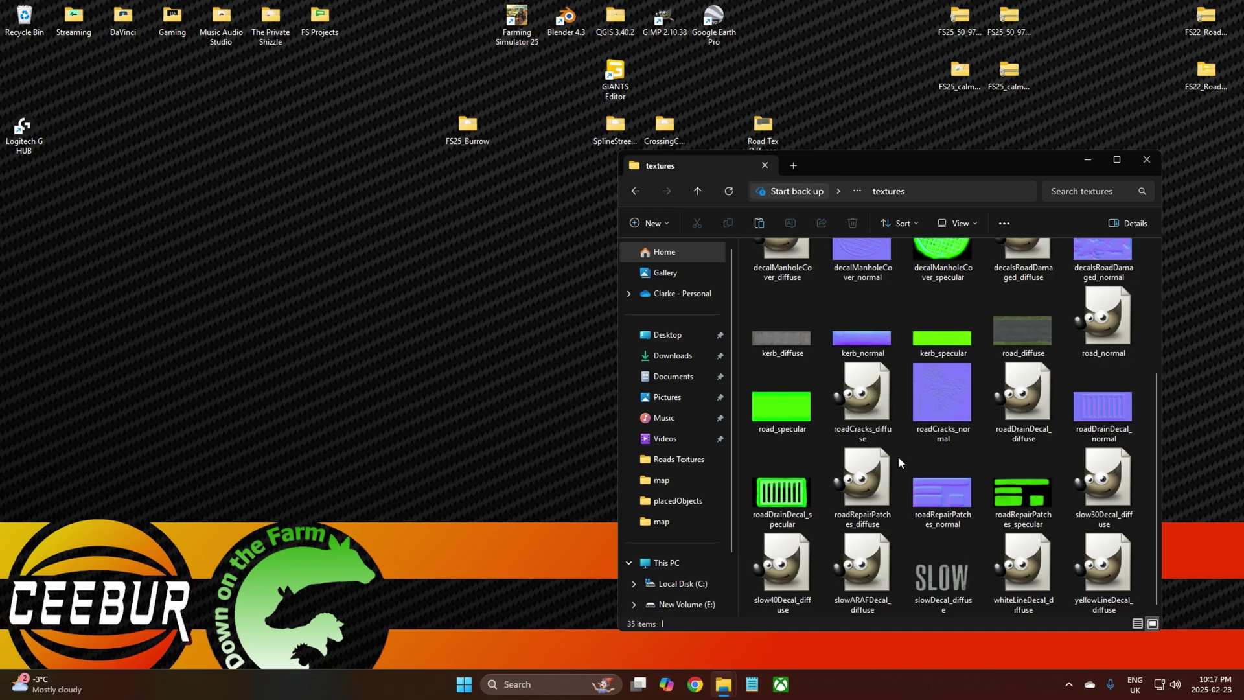
pyautogui.scroll(3, 899, 461)
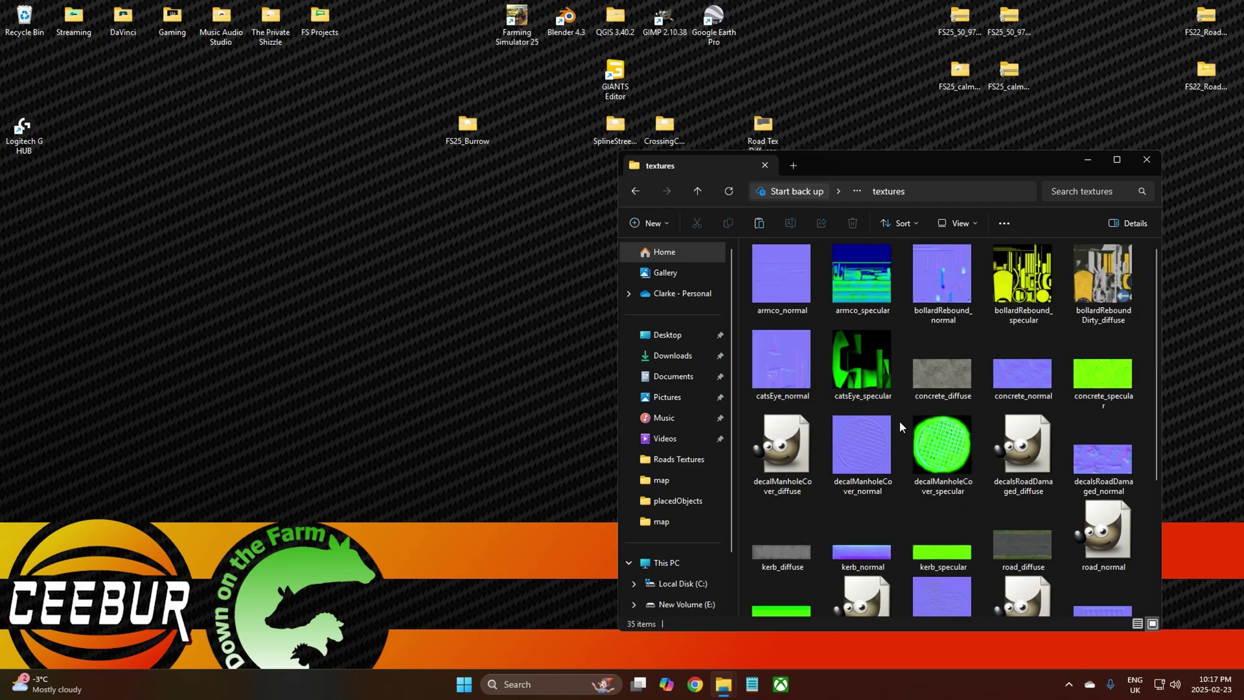
pyautogui.scroll(-3, 899, 421)
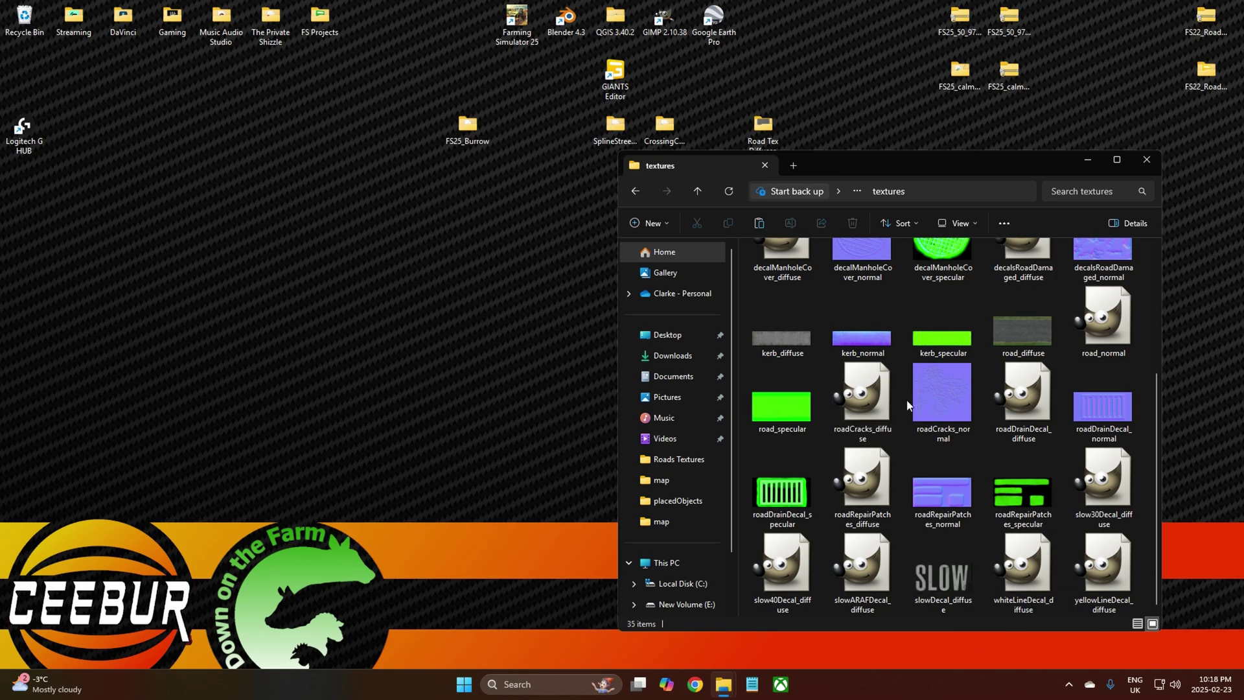
pyautogui.scroll(3, 1051, 348)
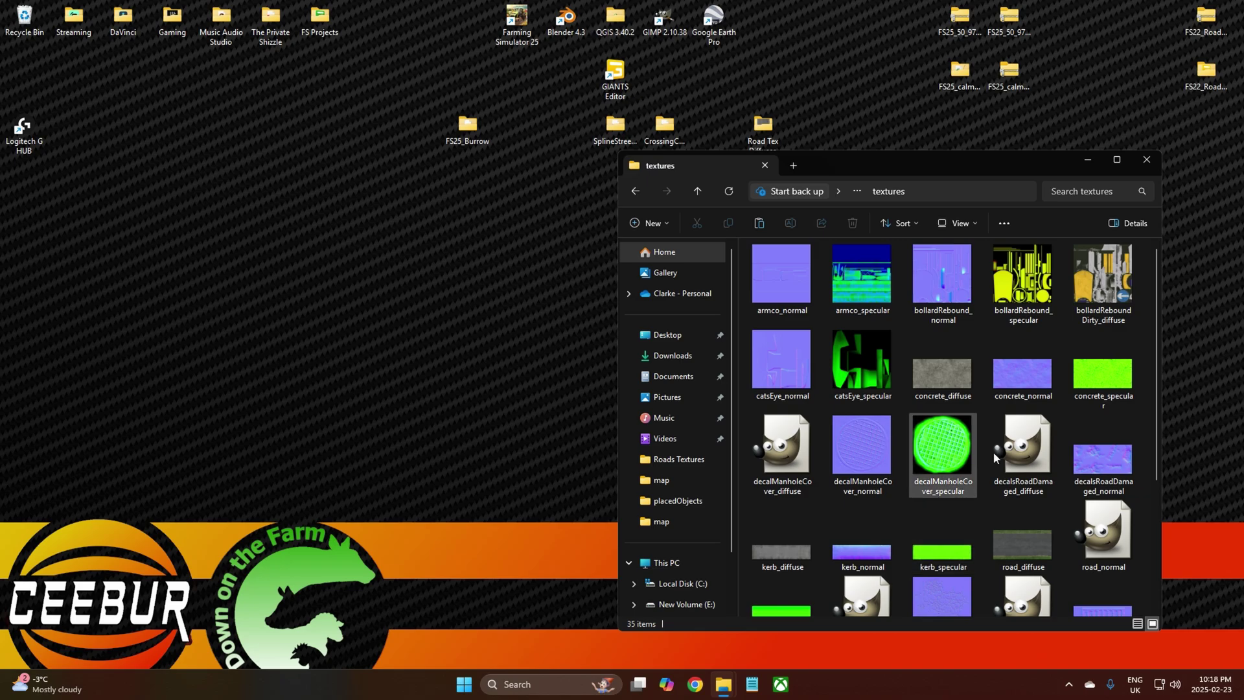
pyautogui.click(1146, 160)
# Look over the contents of the Road Tex Diffuses folder and the FS25_Burrow map folder, leaving only the desktop showing
pyautogui.doubleClick(764, 126)
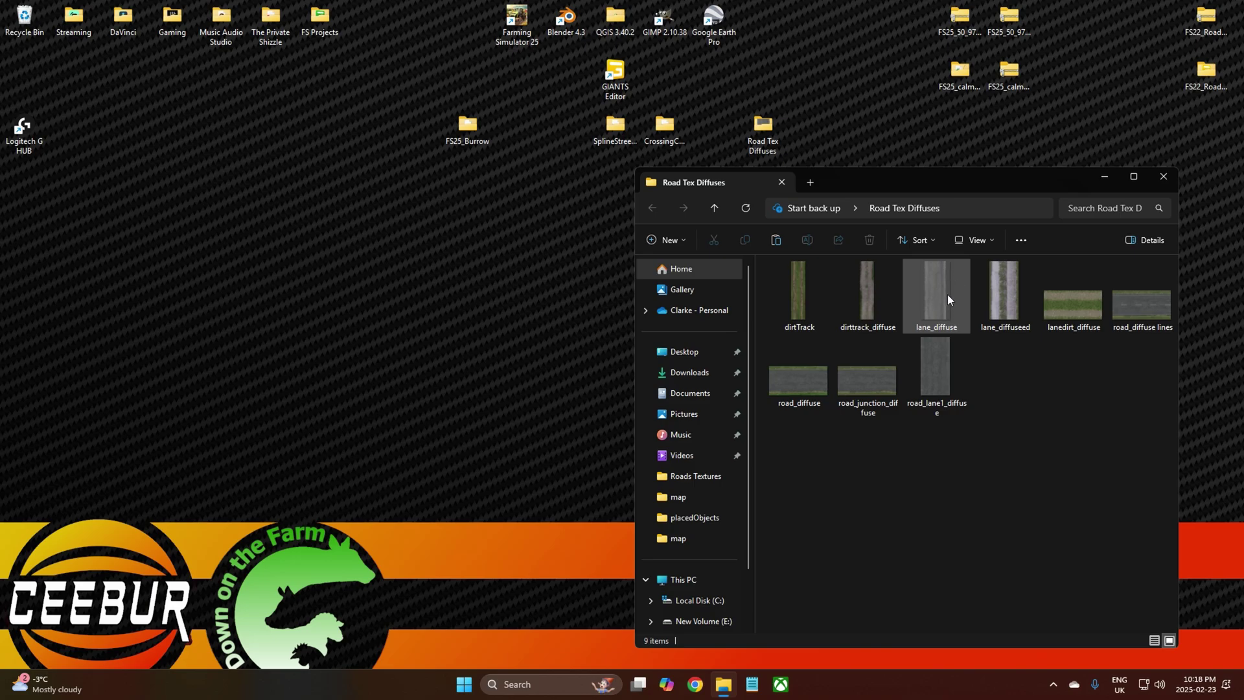
pyautogui.click(1109, 176)
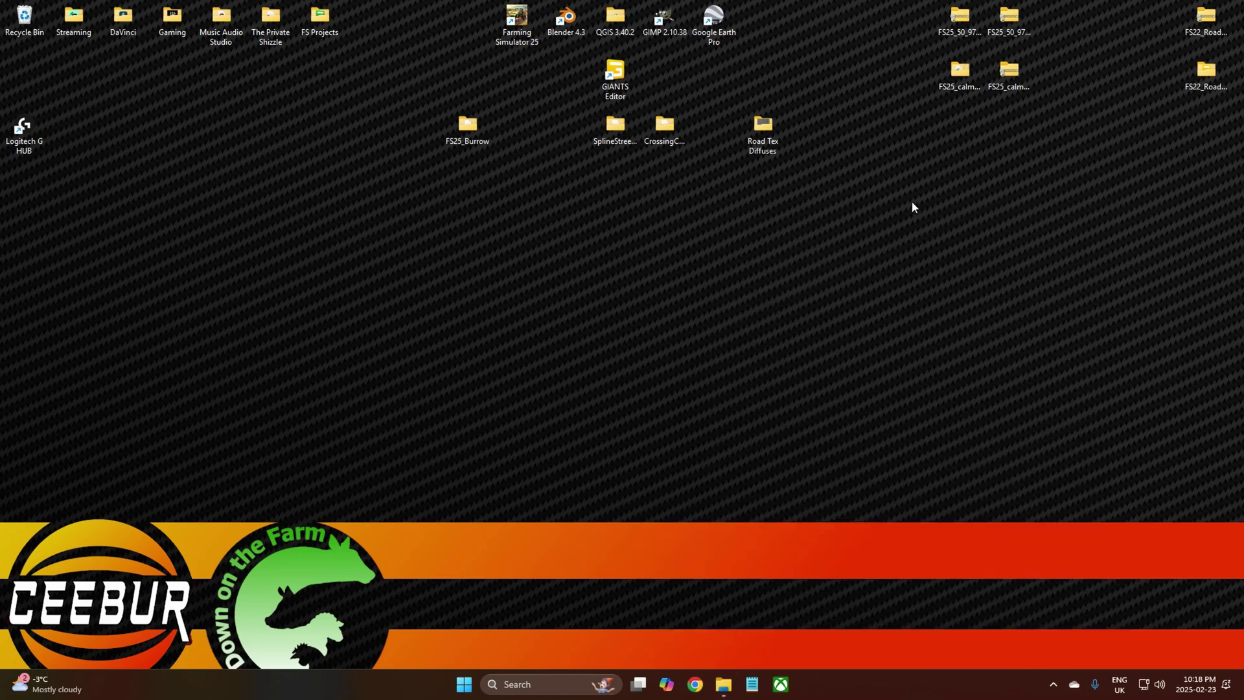
pyautogui.doubleClick(463, 127)
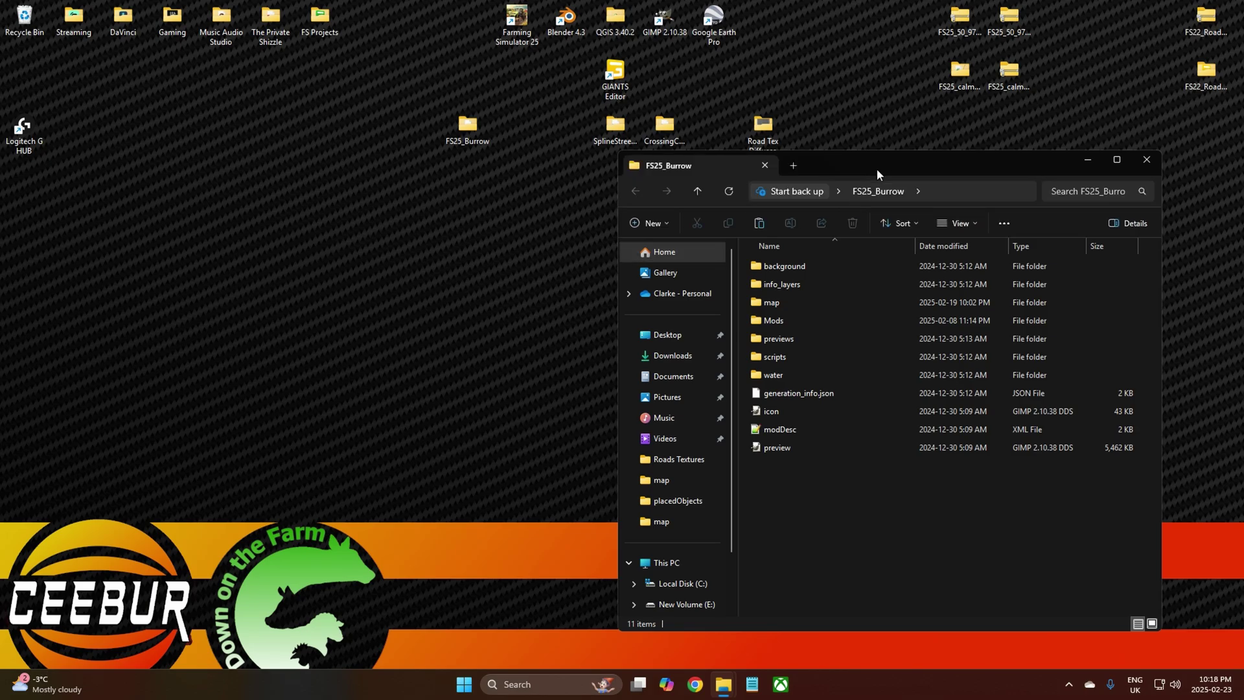
pyautogui.moveTo(877, 168); pyautogui.dragTo(718, 125)
pyautogui.click(951, 130)
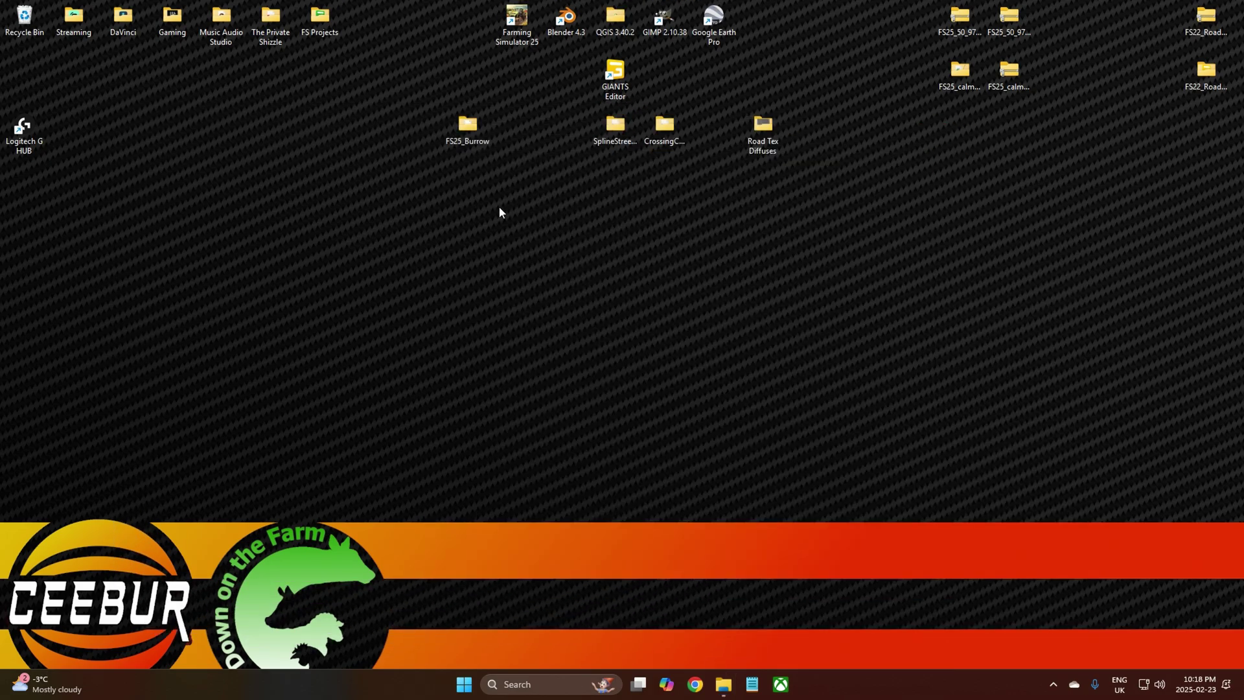
# Launch GIMP 2.10.38 from the desktop and minimize its window
pyautogui.click(667, 19)
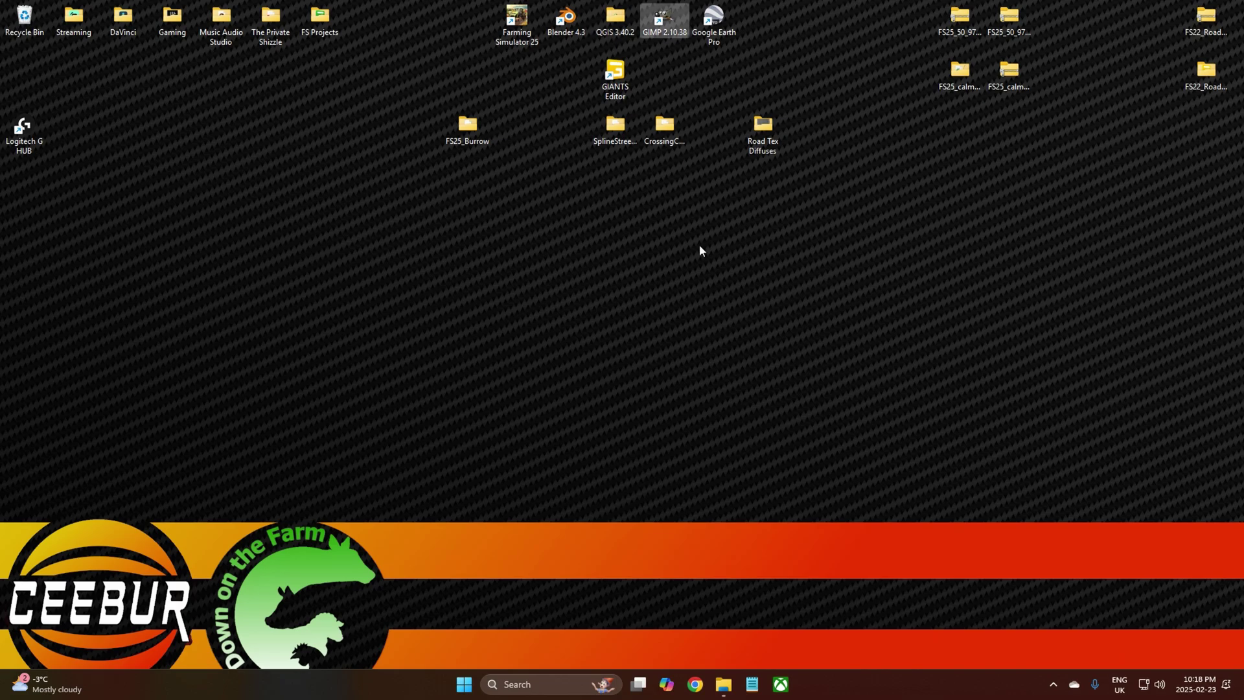
pyautogui.press('Return')
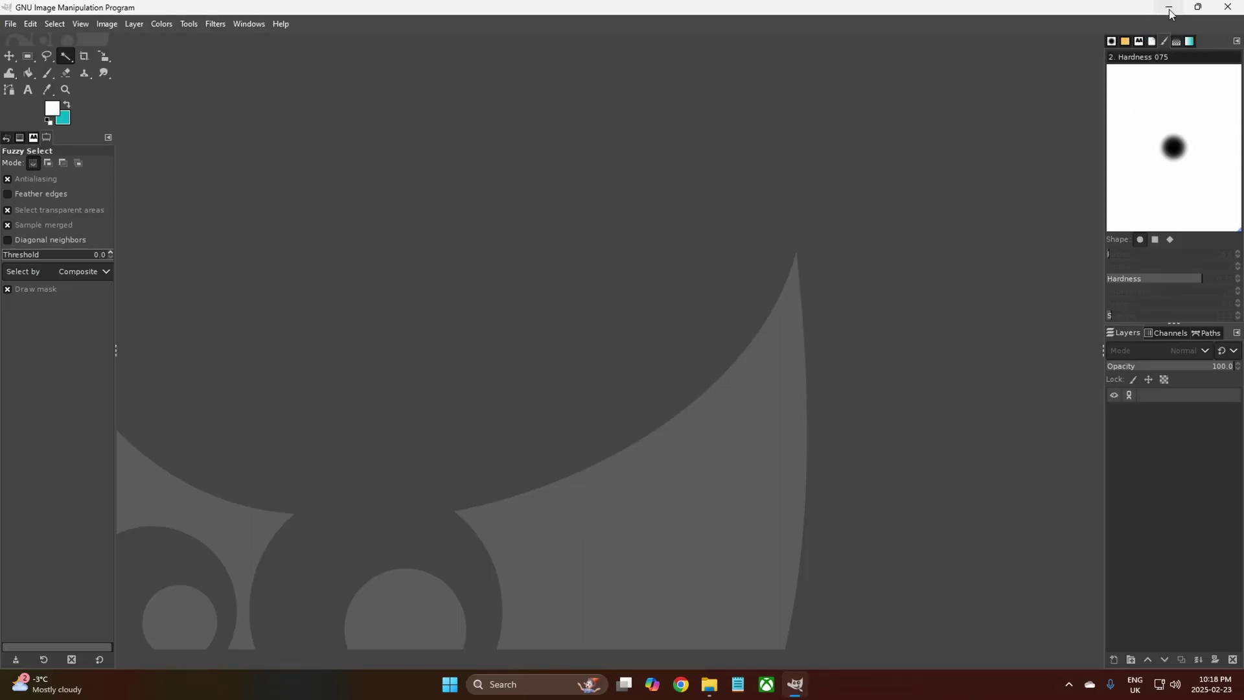
pyautogui.click(1170, 13)
# Examine the collected diffuses in Road Tex Diffuses and the Road_51 texture in the SplineStreeConstructor_1.64_EN folder, then minimize both windows
pyautogui.doubleClick(764, 126)
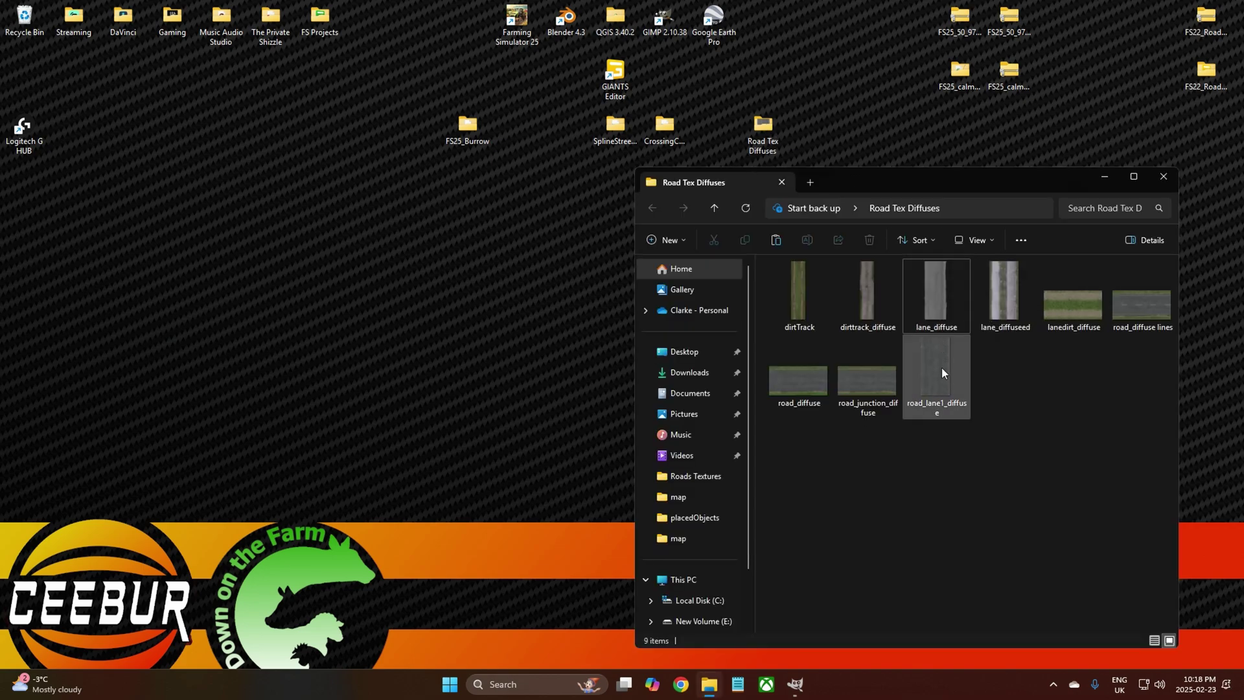
pyautogui.click(1104, 180)
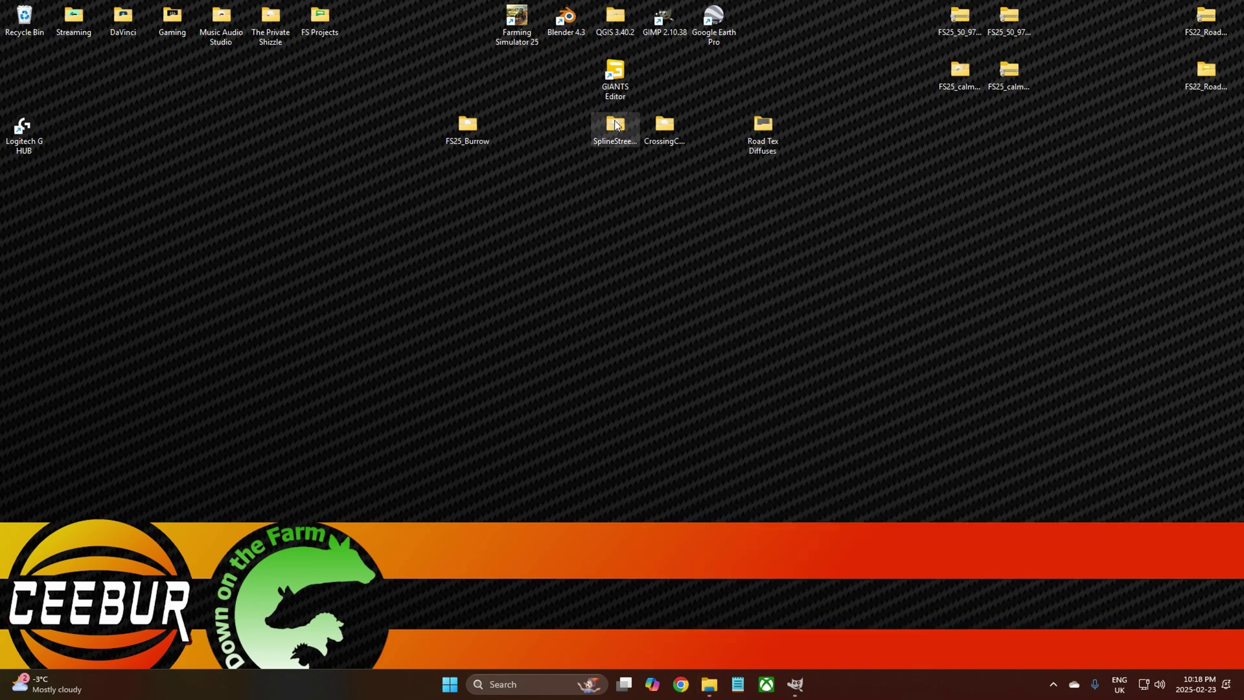
pyautogui.doubleClick(615, 125)
pyautogui.click(939, 129)
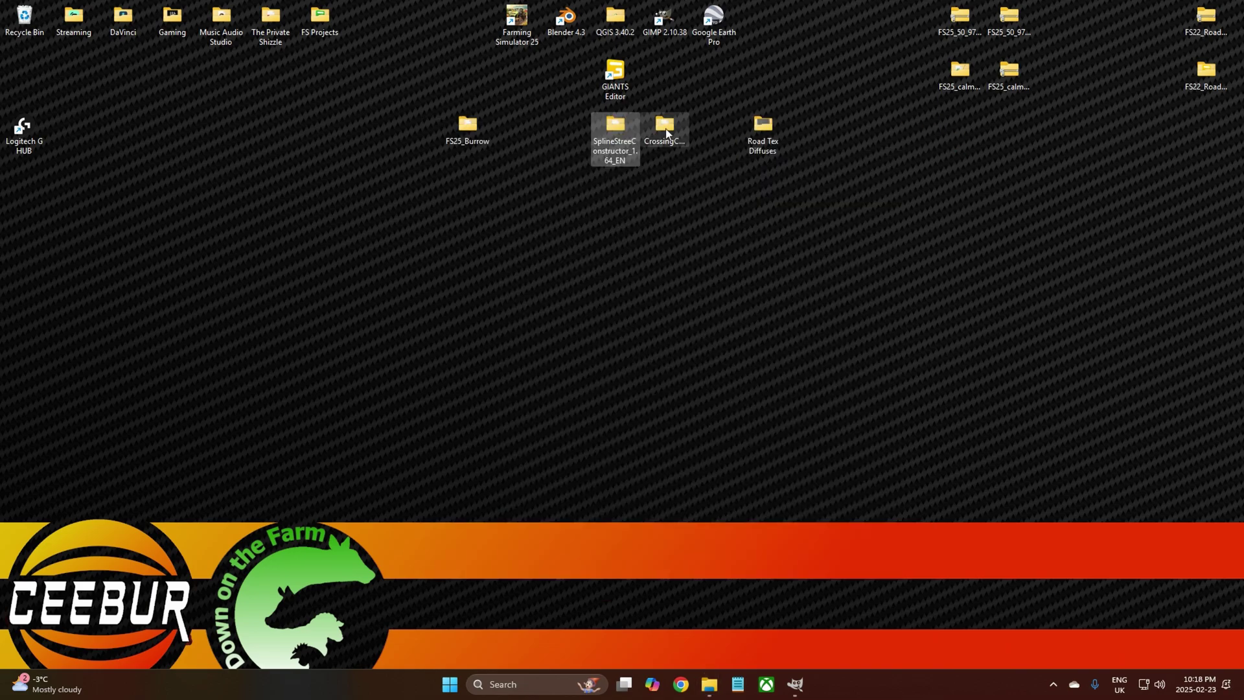
pyautogui.doubleClick(764, 127)
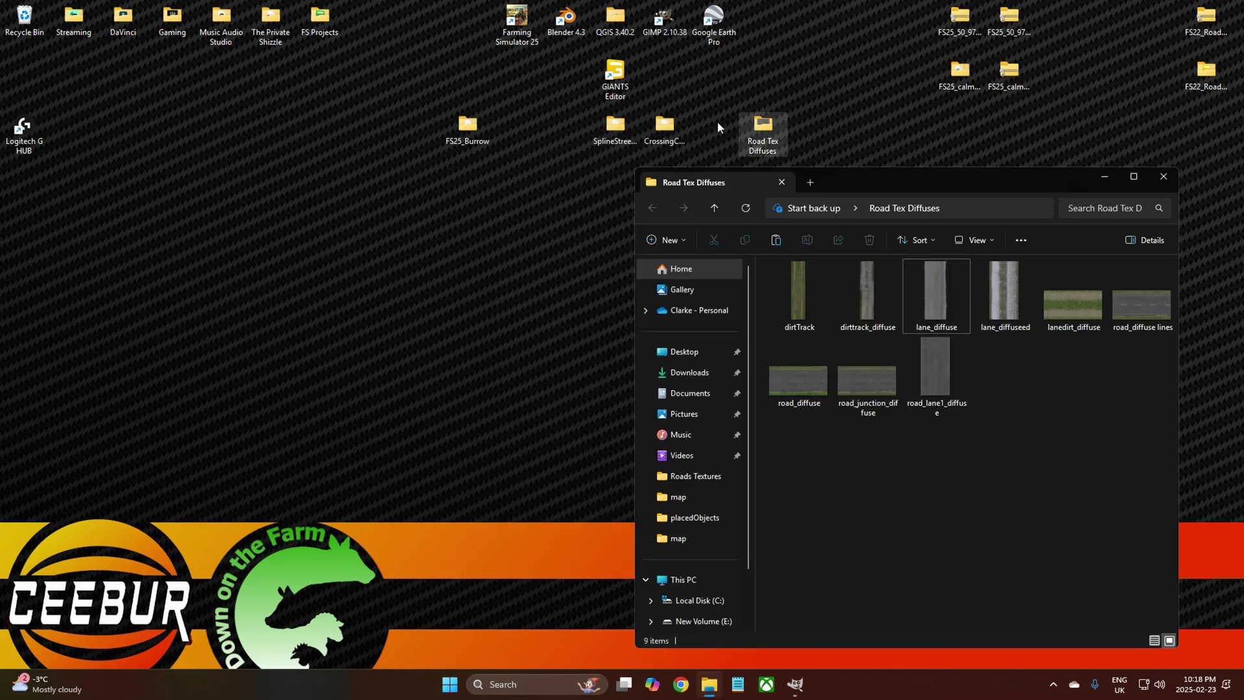
pyautogui.doubleClick(614, 125)
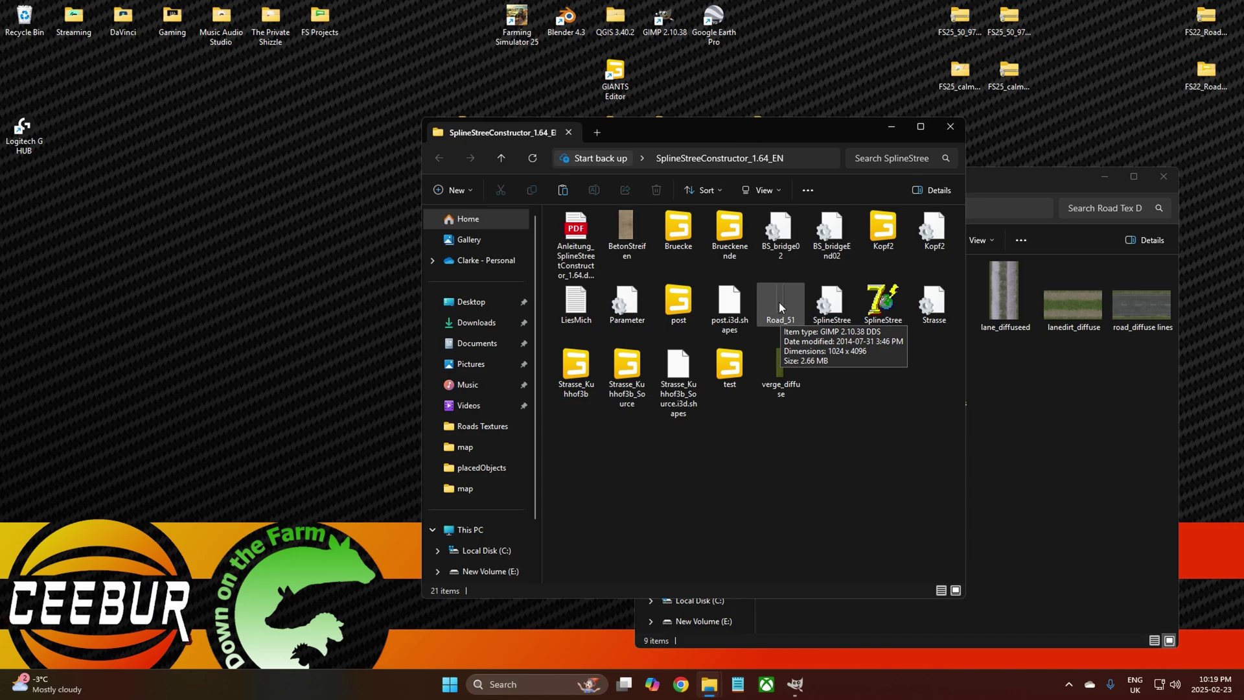
pyautogui.click(1112, 129)
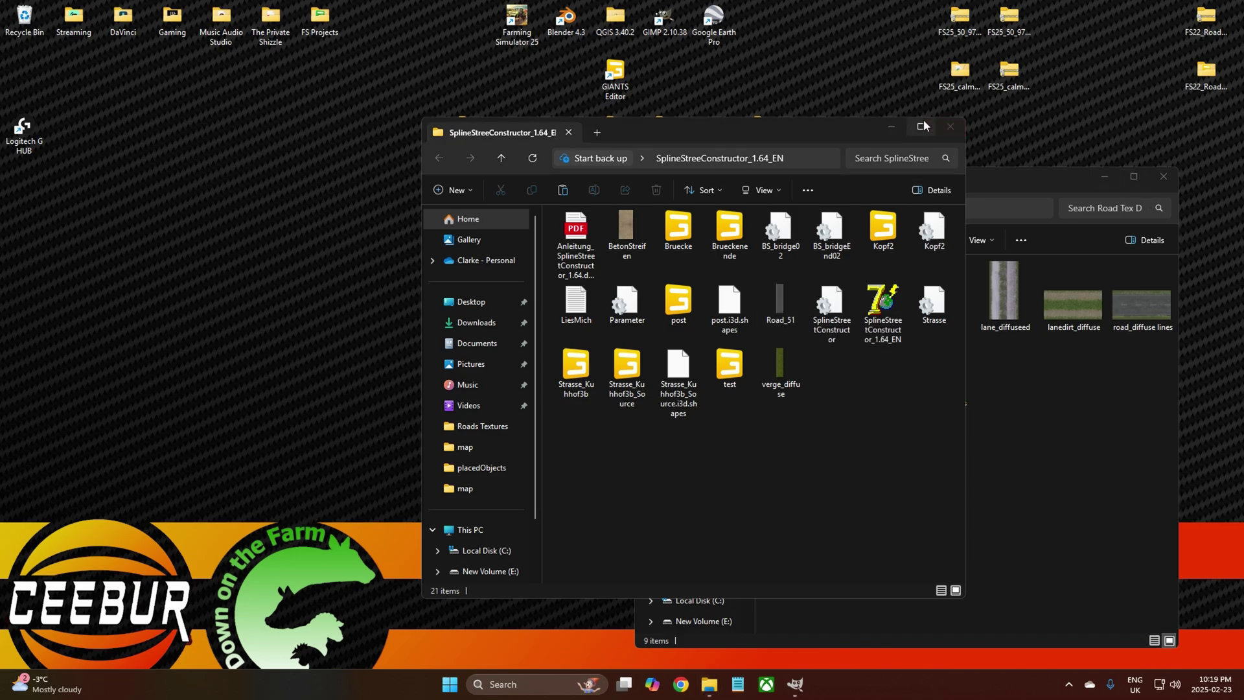
pyautogui.click(892, 127)
pyautogui.click(1110, 184)
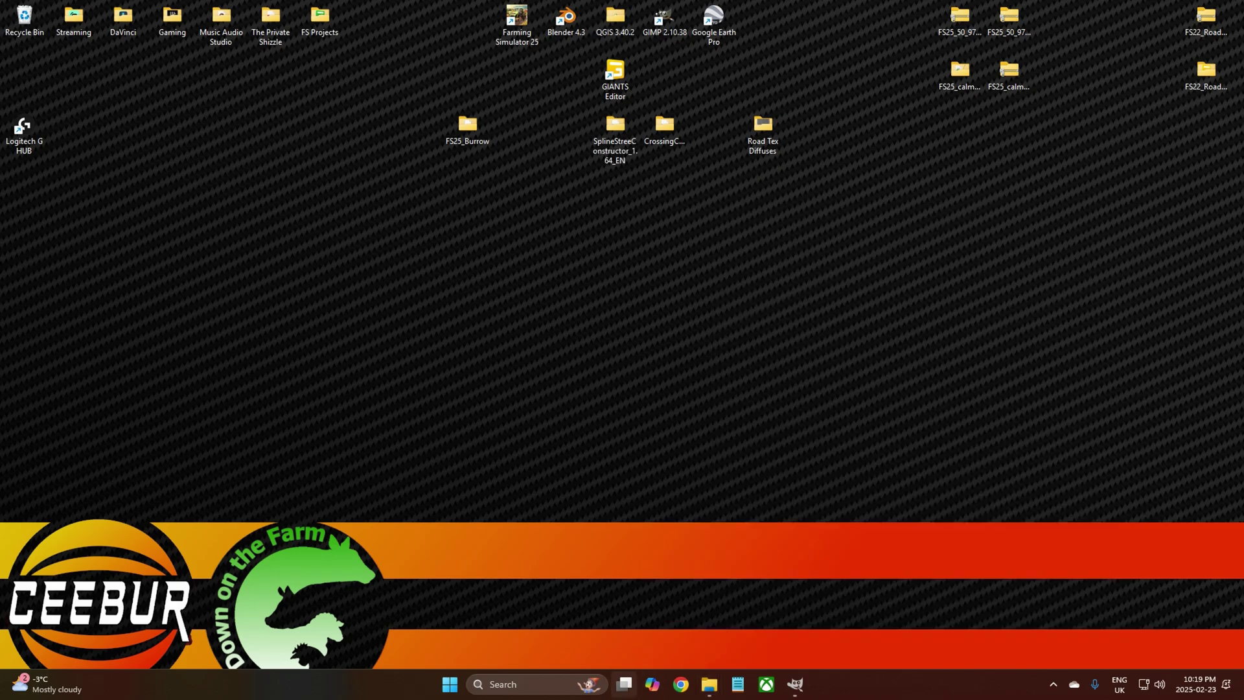
# Switch to GIMP and create a new image 1024 px wide and 4096 px high
pyautogui.click(795, 685)
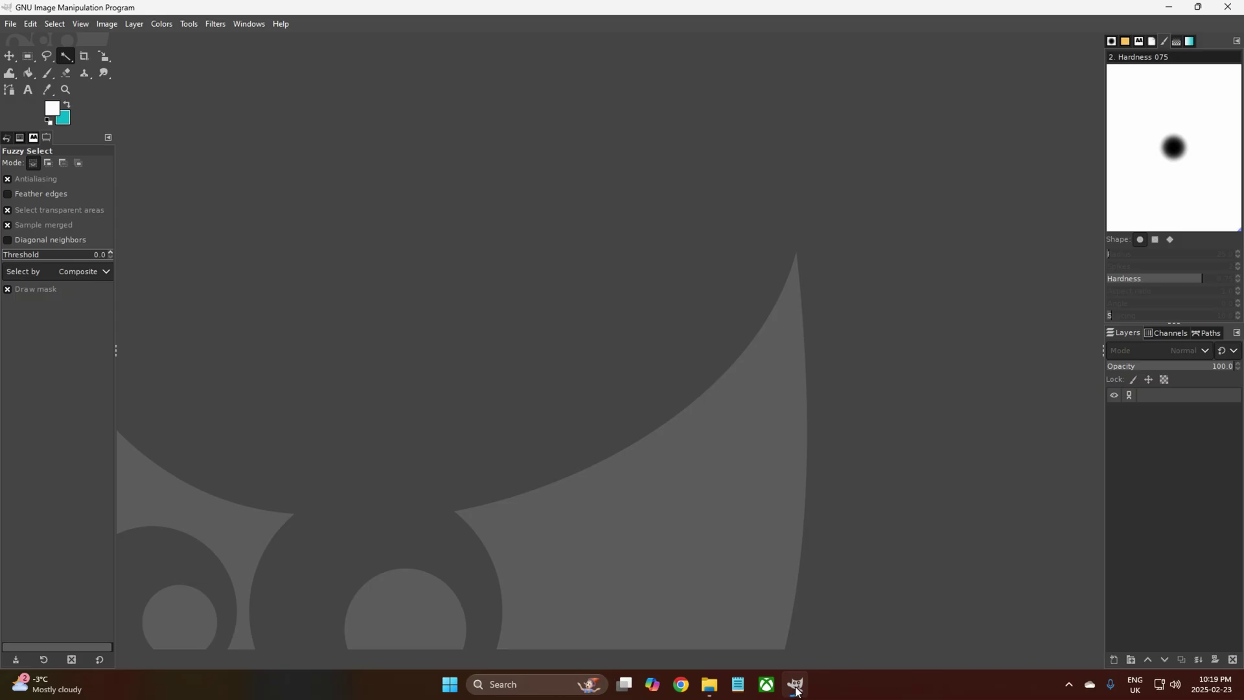
pyautogui.click(10, 24)
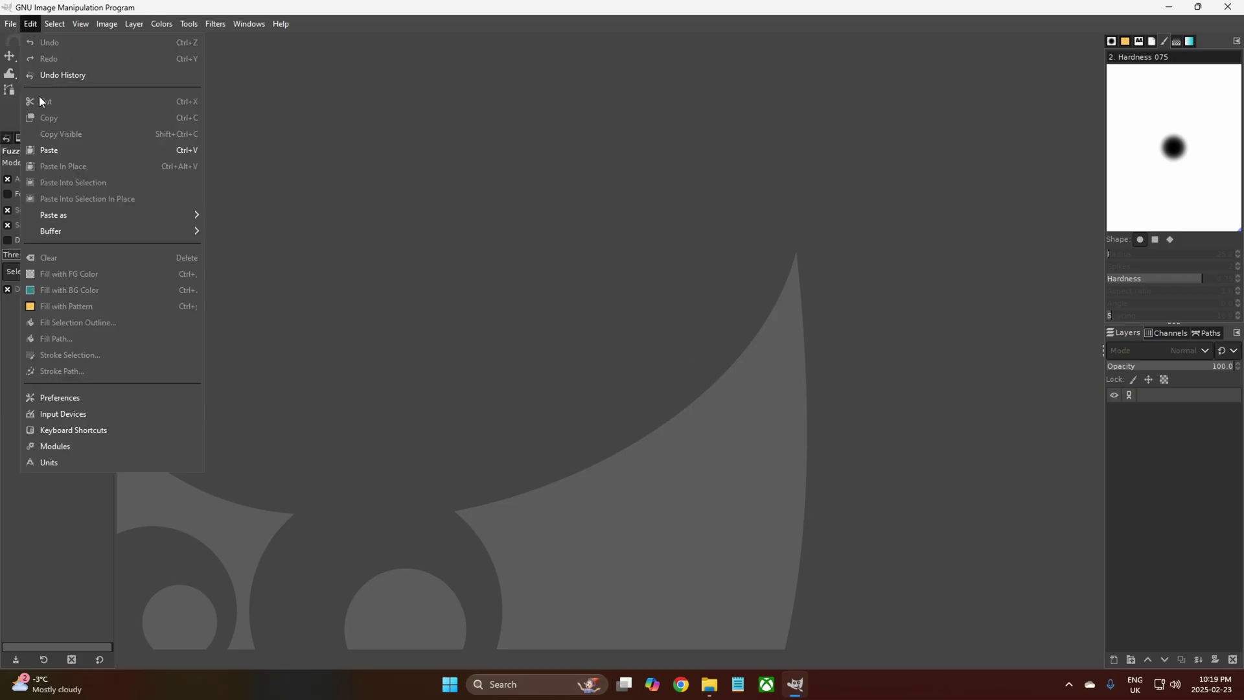
pyautogui.click(35, 42)
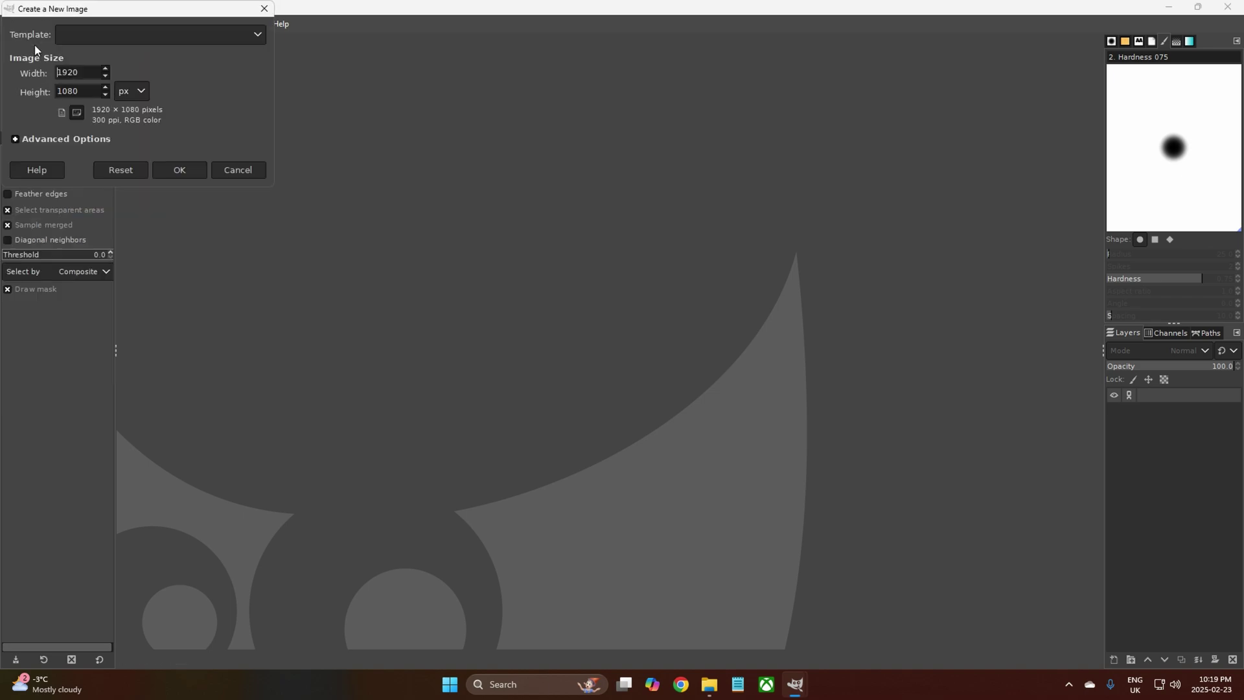
pyautogui.doubleClick(91, 69)
pyautogui.write('1')
pyautogui.doubleClick(92, 95)
pyautogui.write('4096')
pyautogui.click(177, 175)
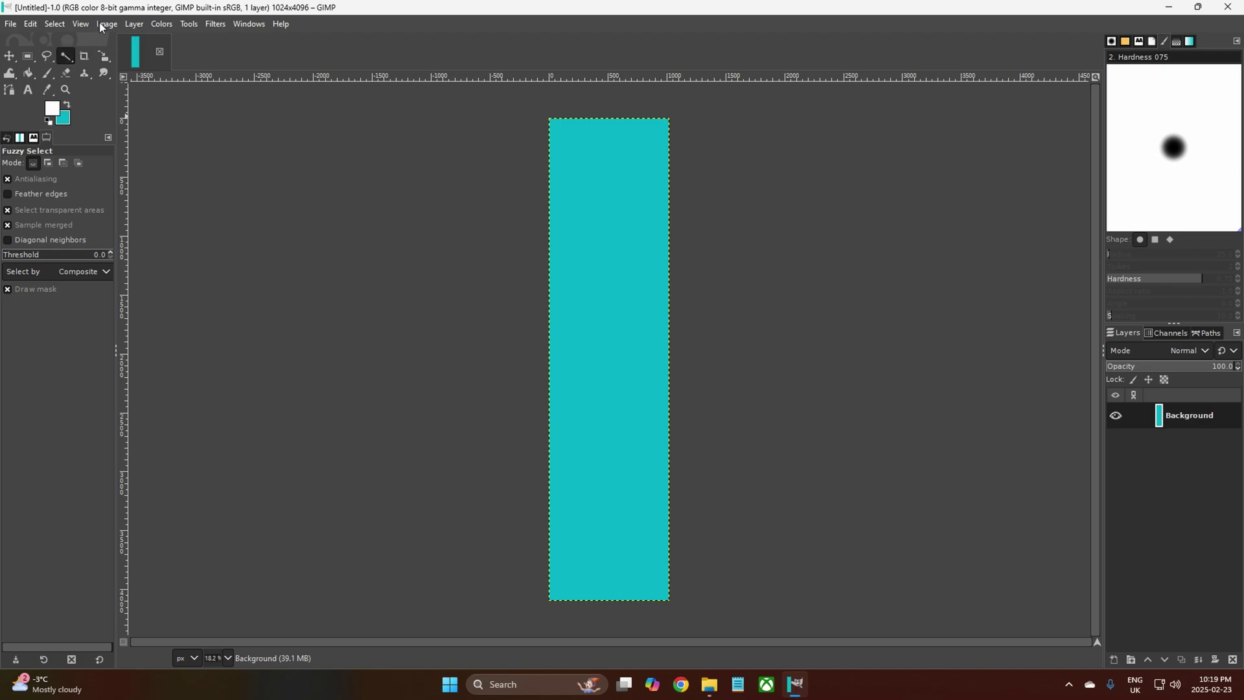
# Add an alpha channel to the Background layer, clear its whole teal fill to transparency and remove the selection
pyautogui.click(138, 25)
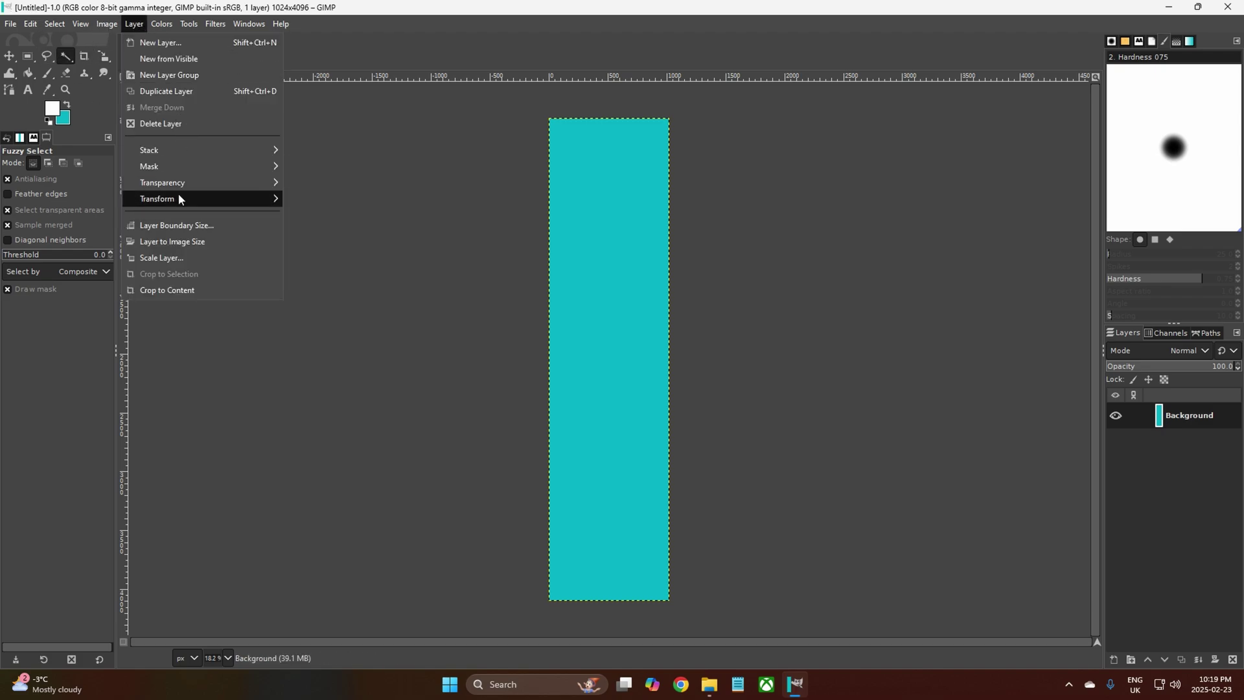
pyautogui.moveTo(179, 187)
pyautogui.click(344, 184)
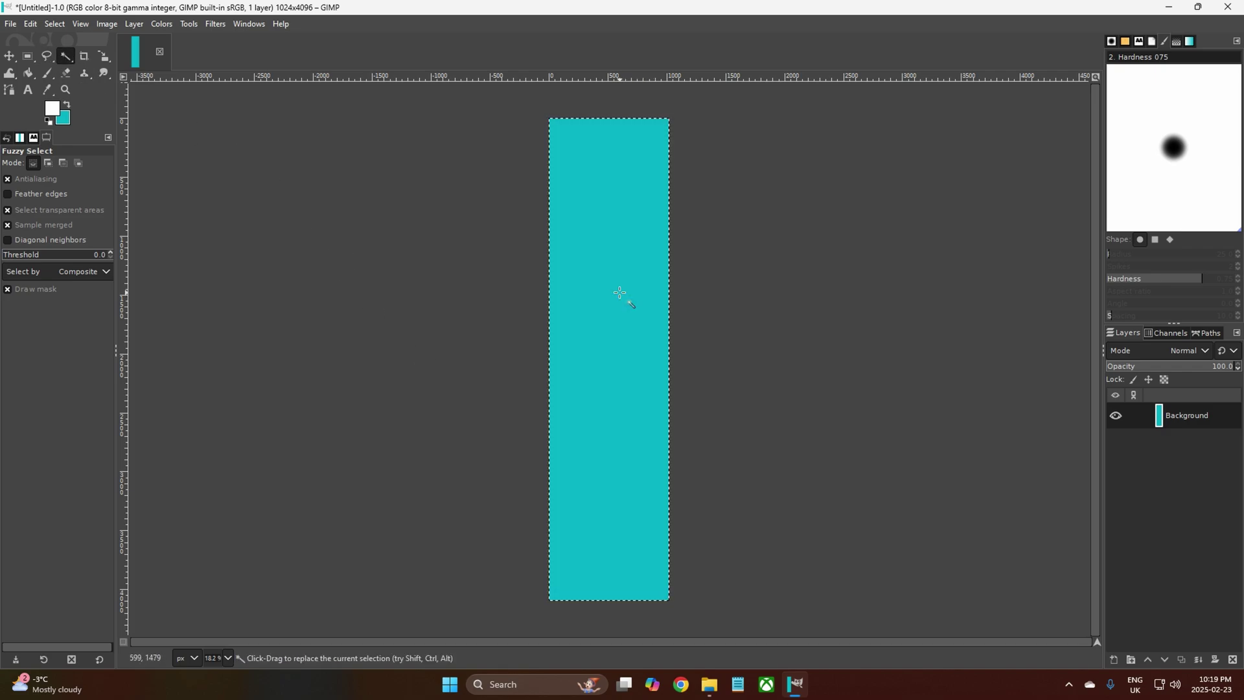
pyautogui.press('Delete')
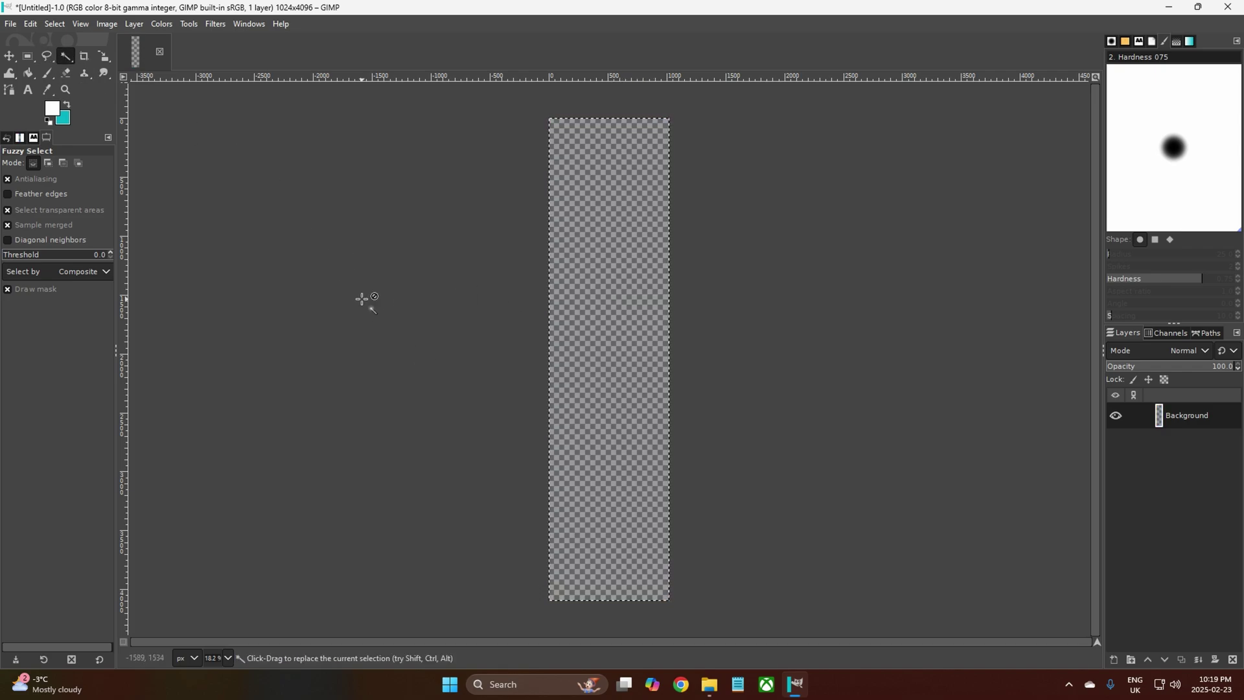
pyautogui.hotkey('ctrl', 'shift', 'a')
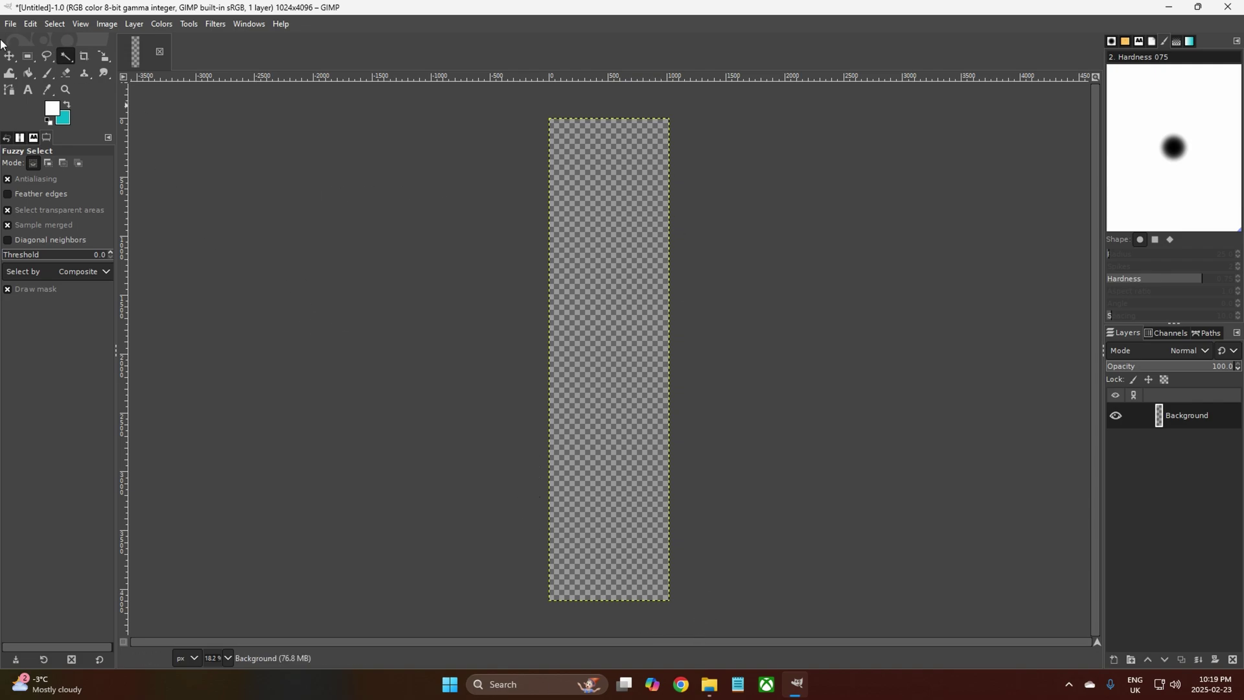
# Add the lane_diffuse texture from the Road Tex Diffuses folder as a layer and activate the Scale tool on it
pyautogui.press('m')
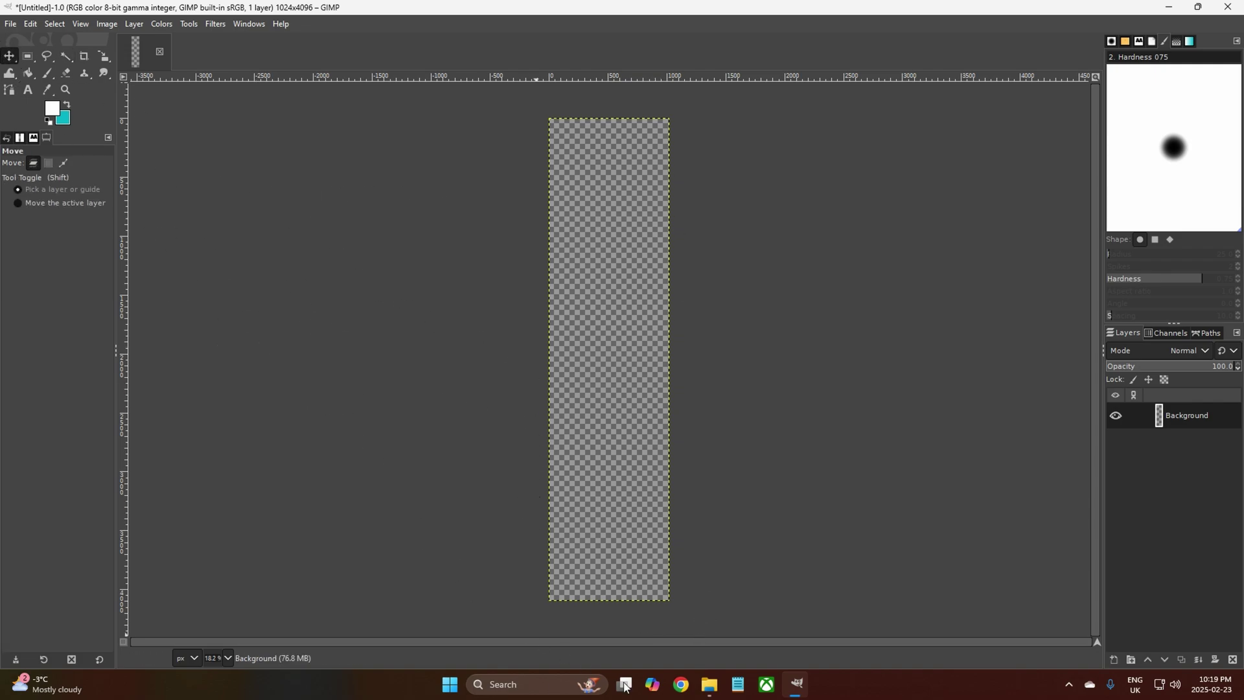
pyautogui.moveTo(711, 689)
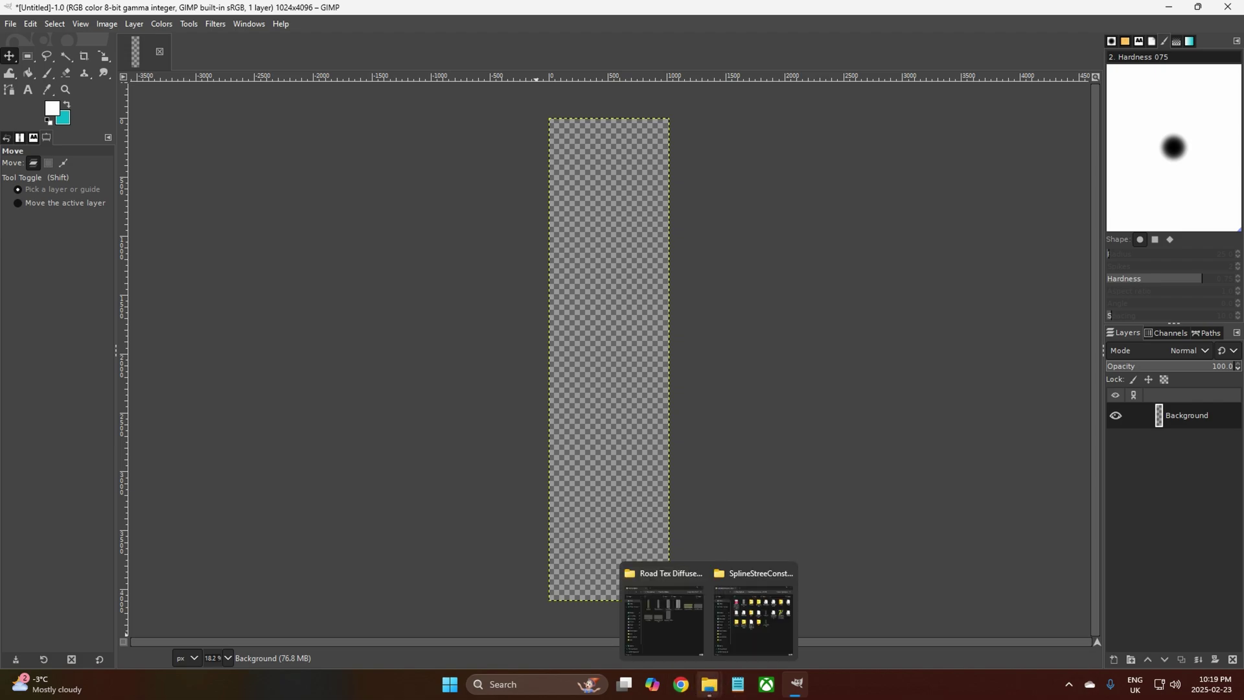
pyautogui.click(670, 632)
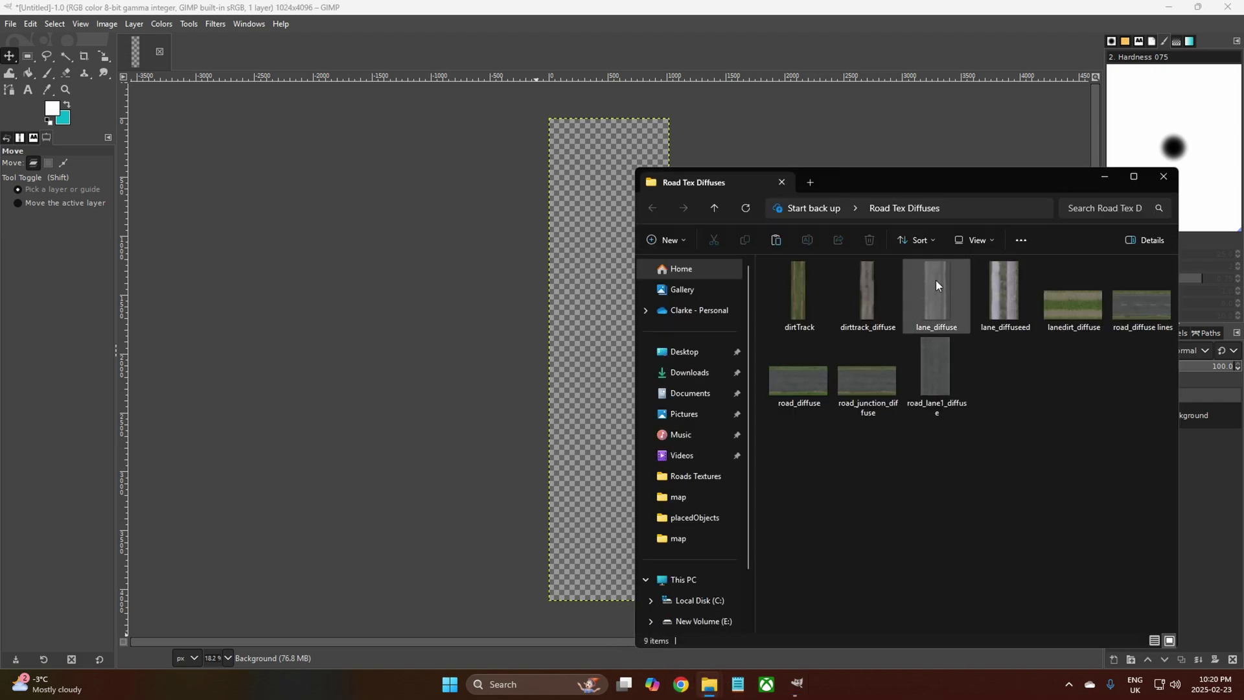
pyautogui.moveTo(936, 280); pyautogui.dragTo(500, 361)
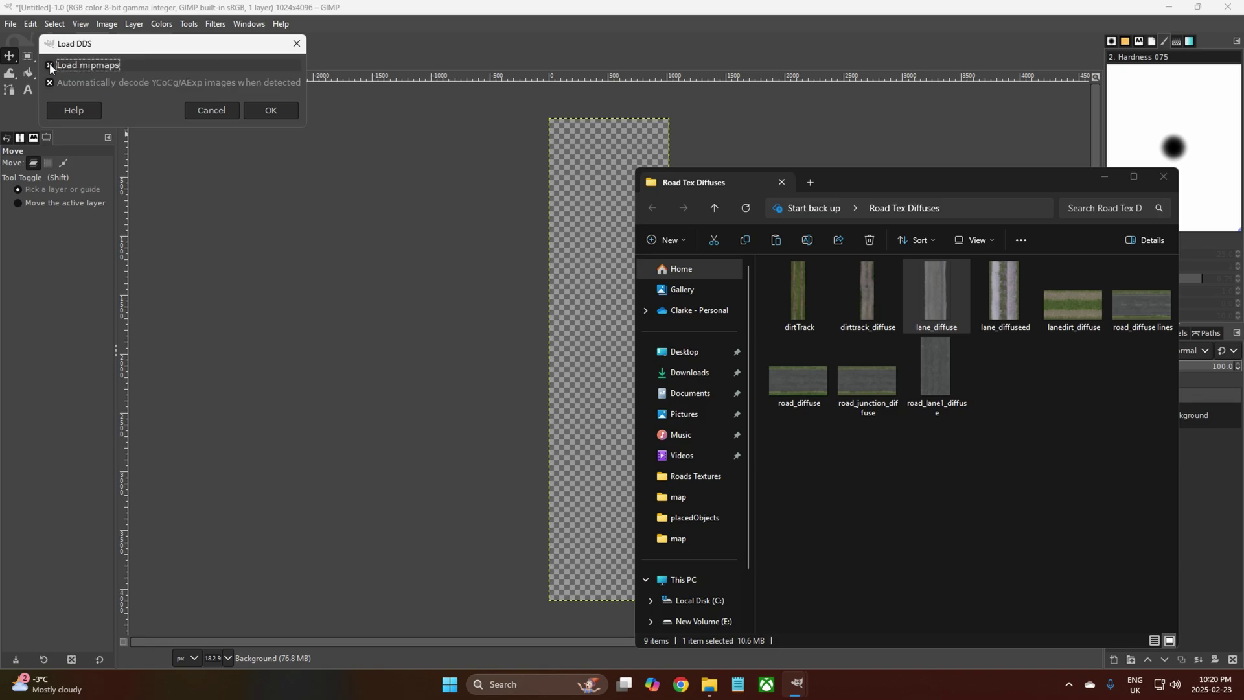
pyautogui.click(267, 110)
pyautogui.click(1112, 177)
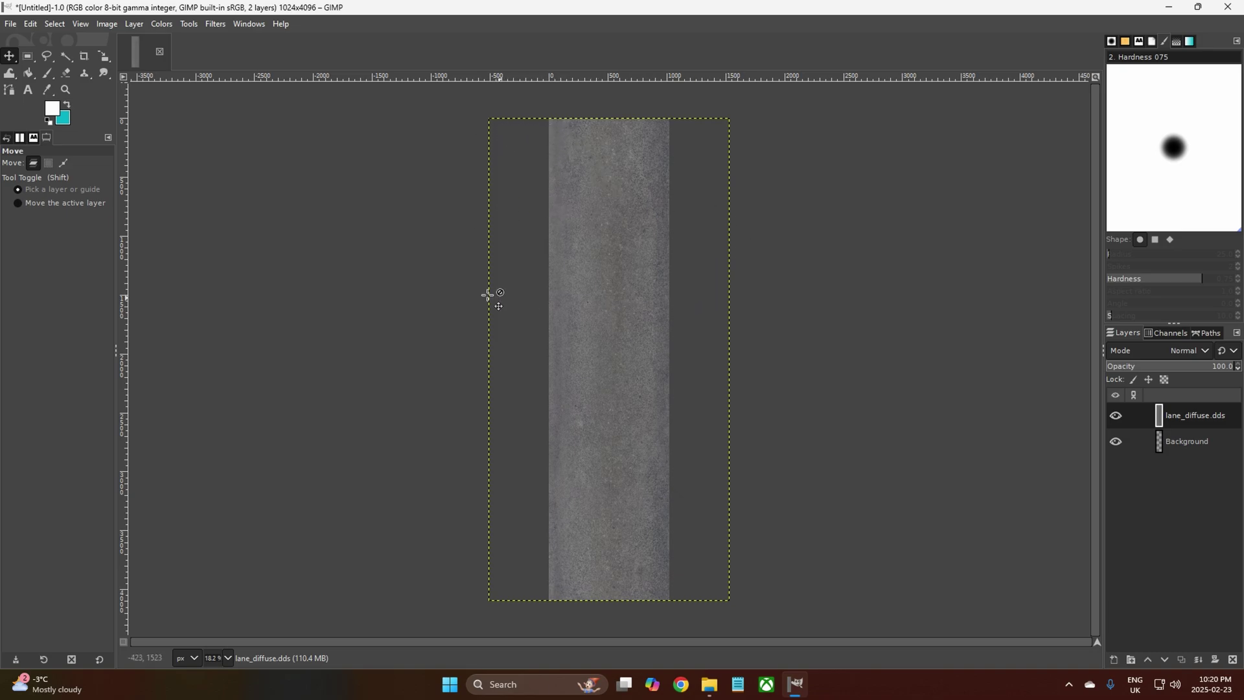
pyautogui.click(104, 57)
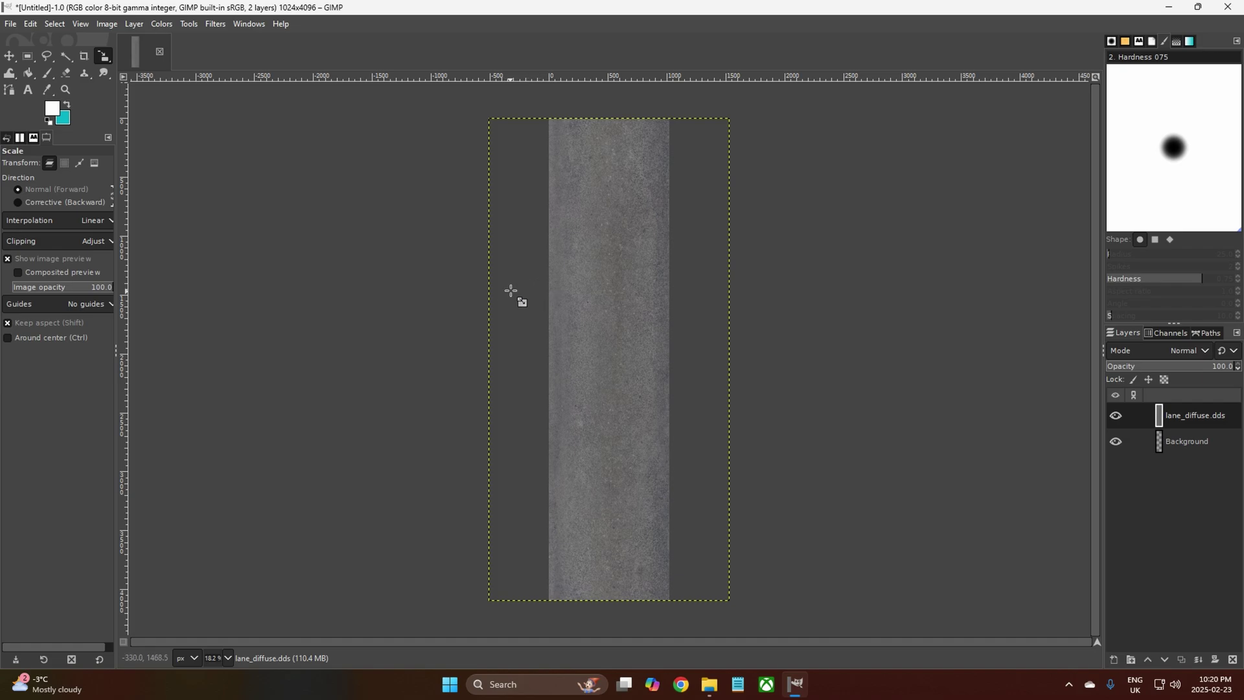
pyautogui.click(99, 63)
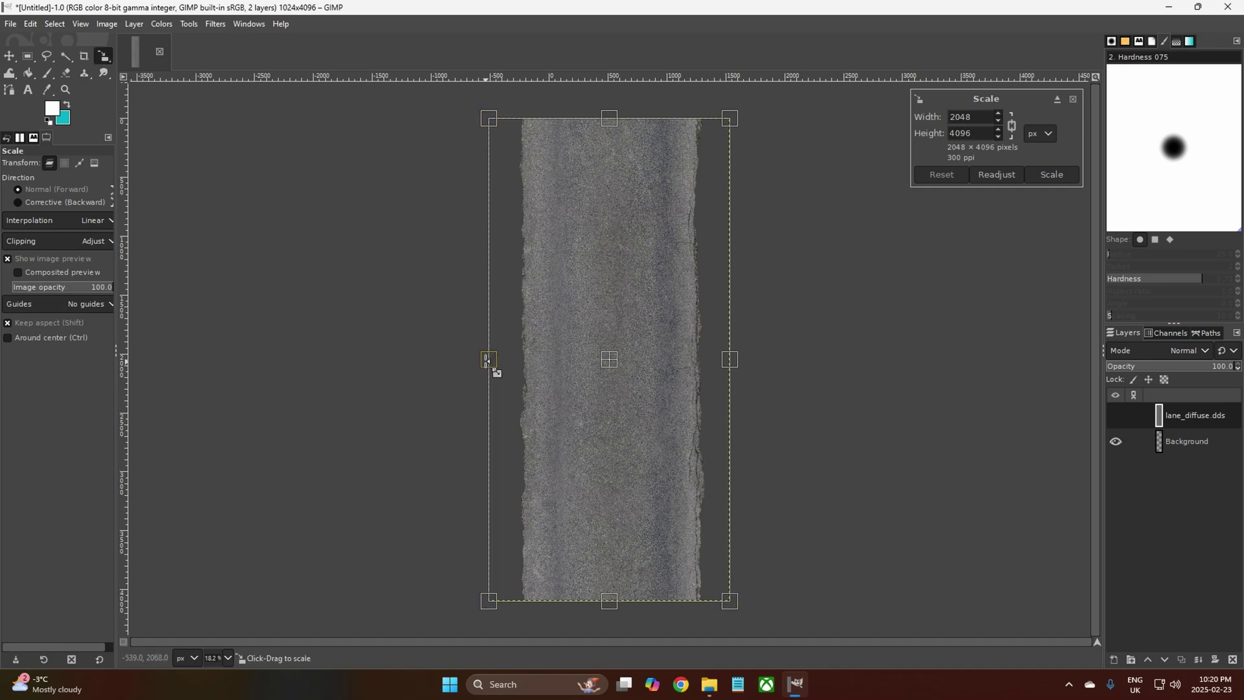
pyautogui.moveTo(487, 361); pyautogui.dragTo(493, 361)
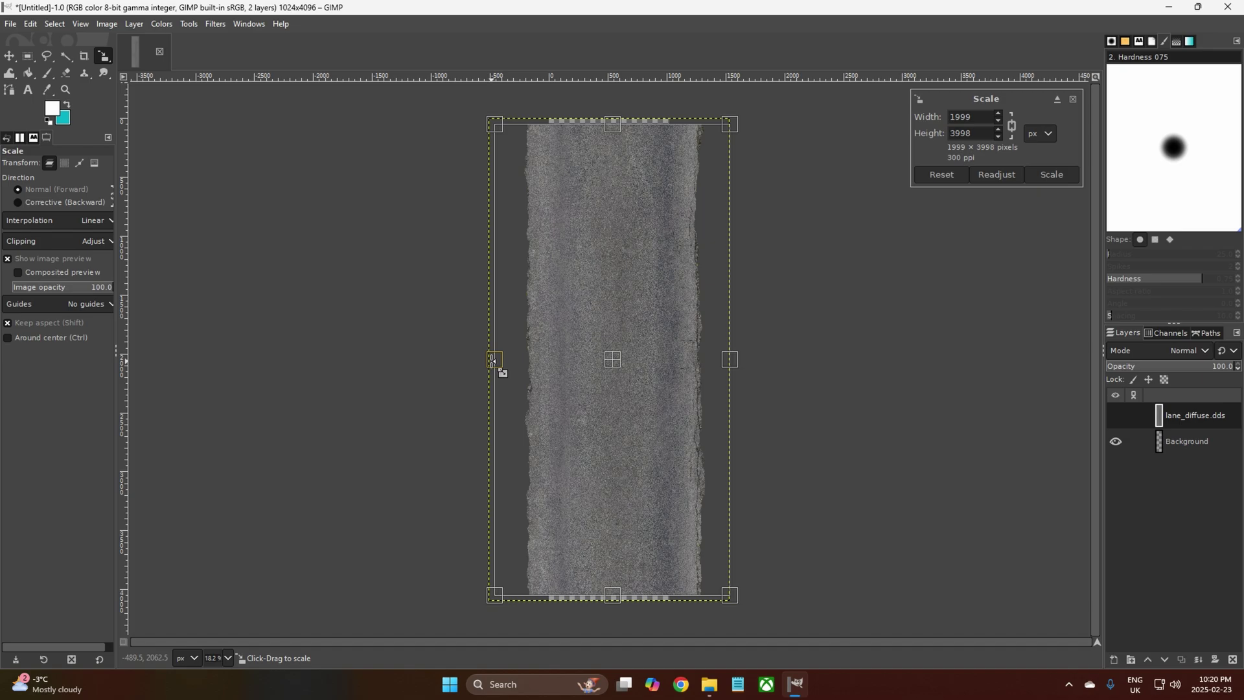
pyautogui.moveTo(493, 361); pyautogui.dragTo(487, 362)
pyautogui.click(943, 175)
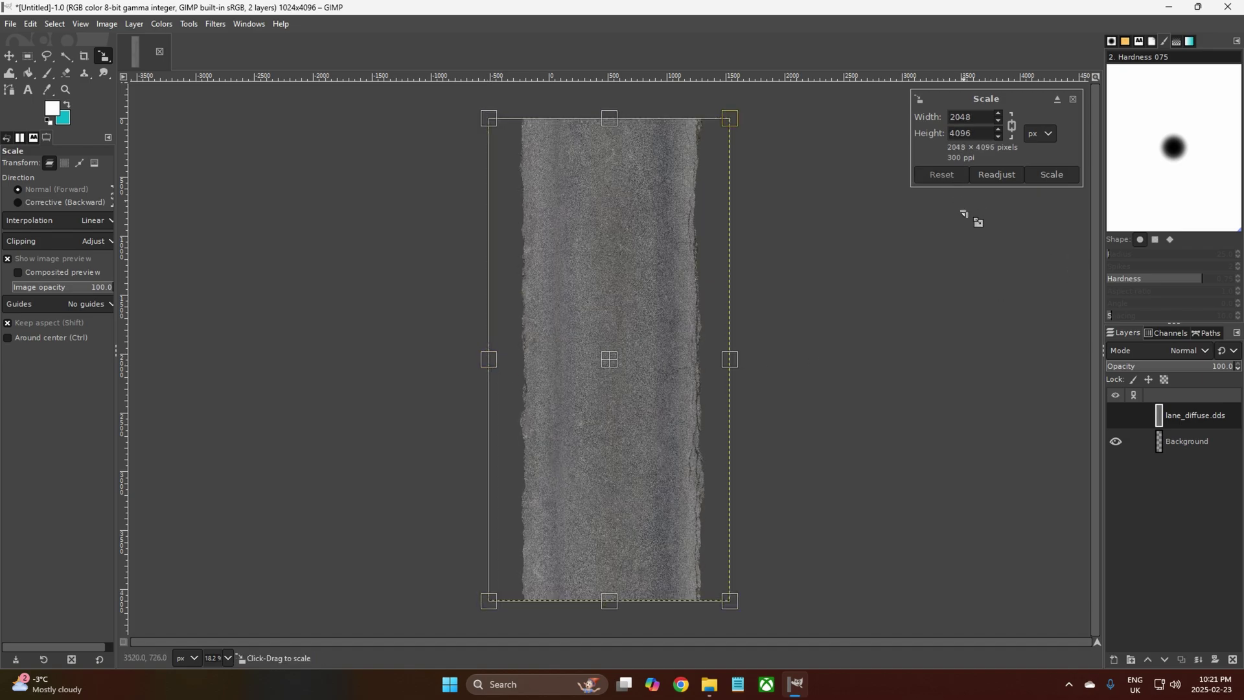
# Unlock the aspect ratio and narrow the lane_diffuse layer from its left edge to about 1755 px wide
pyautogui.click(1011, 125)
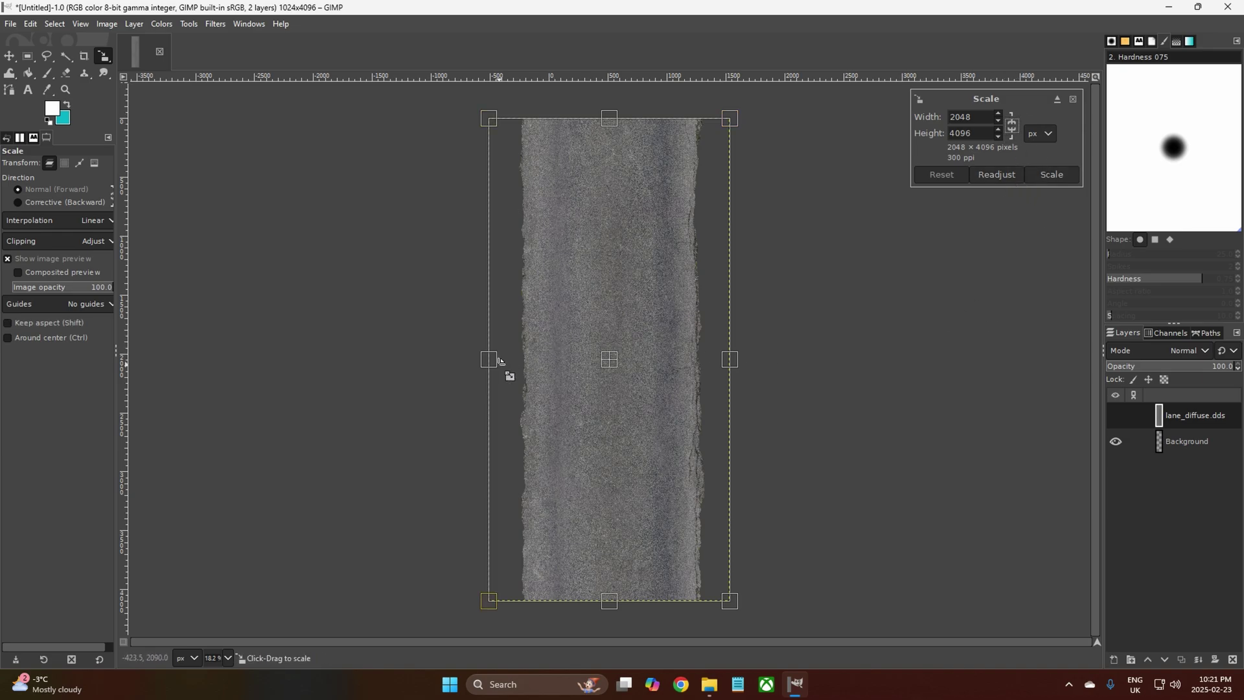
pyautogui.moveTo(489, 362); pyautogui.dragTo(525, 365)
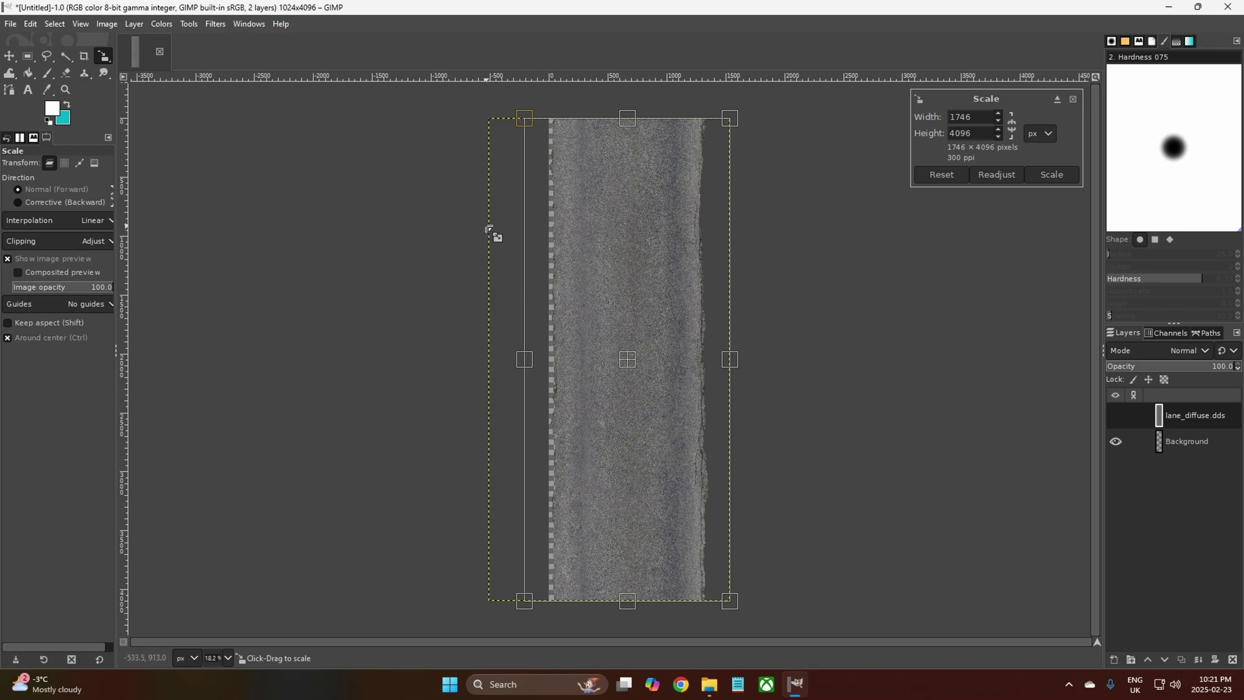
pyautogui.keyDown('ctrl'); pyautogui.scroll(1, 491, 230); pyautogui.keyUp('ctrl')
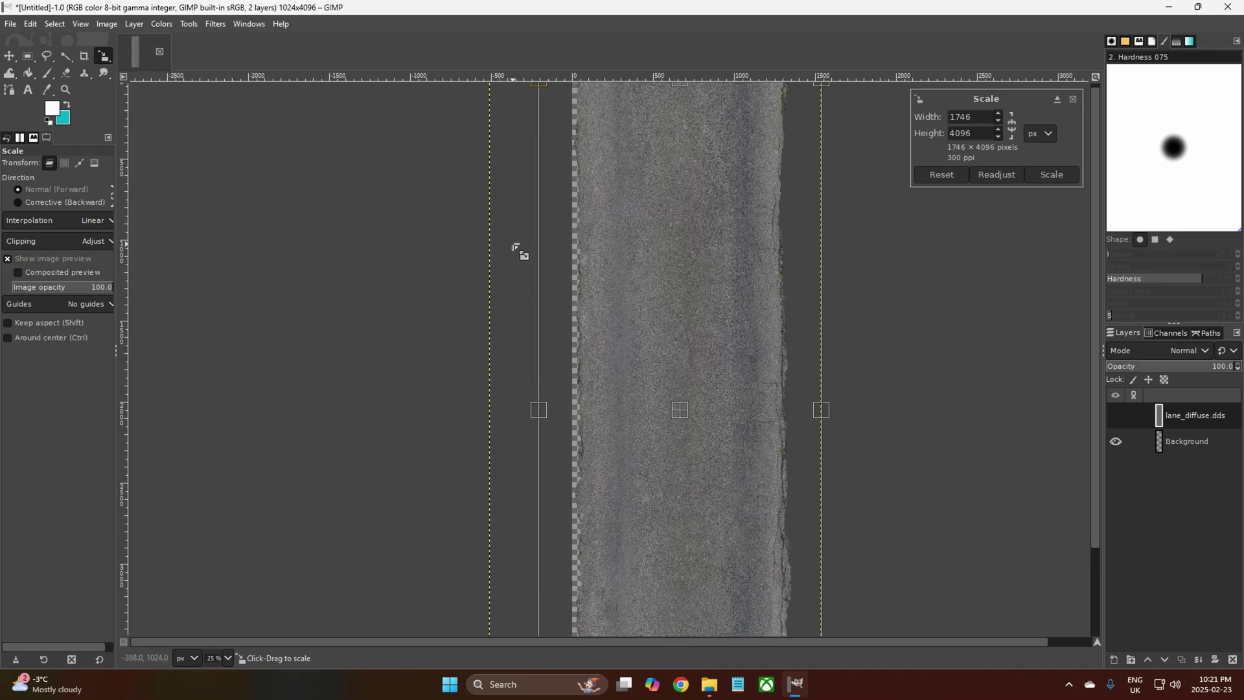
pyautogui.keyDown('ctrl'); pyautogui.scroll(1, 530, 245); pyautogui.keyUp('ctrl')
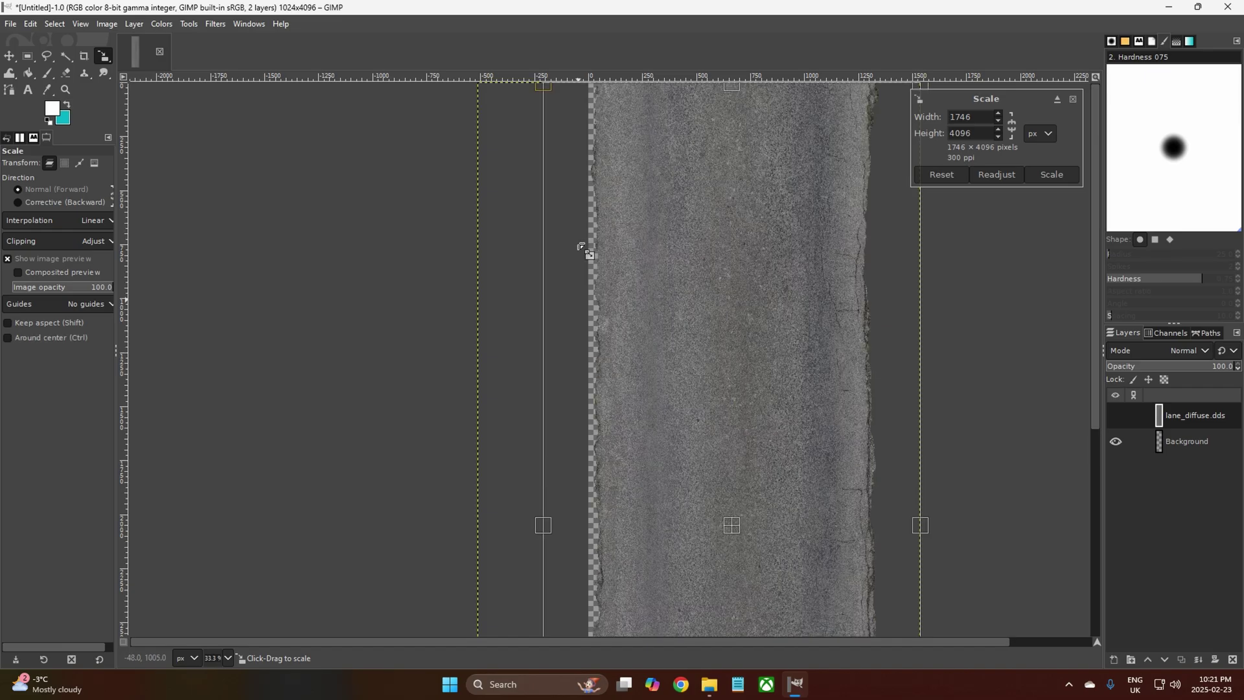
pyautogui.scroll(-5, 580, 244)
pyautogui.scroll(5, 581, 240)
pyautogui.moveTo(545, 522); pyautogui.dragTo(543, 522)
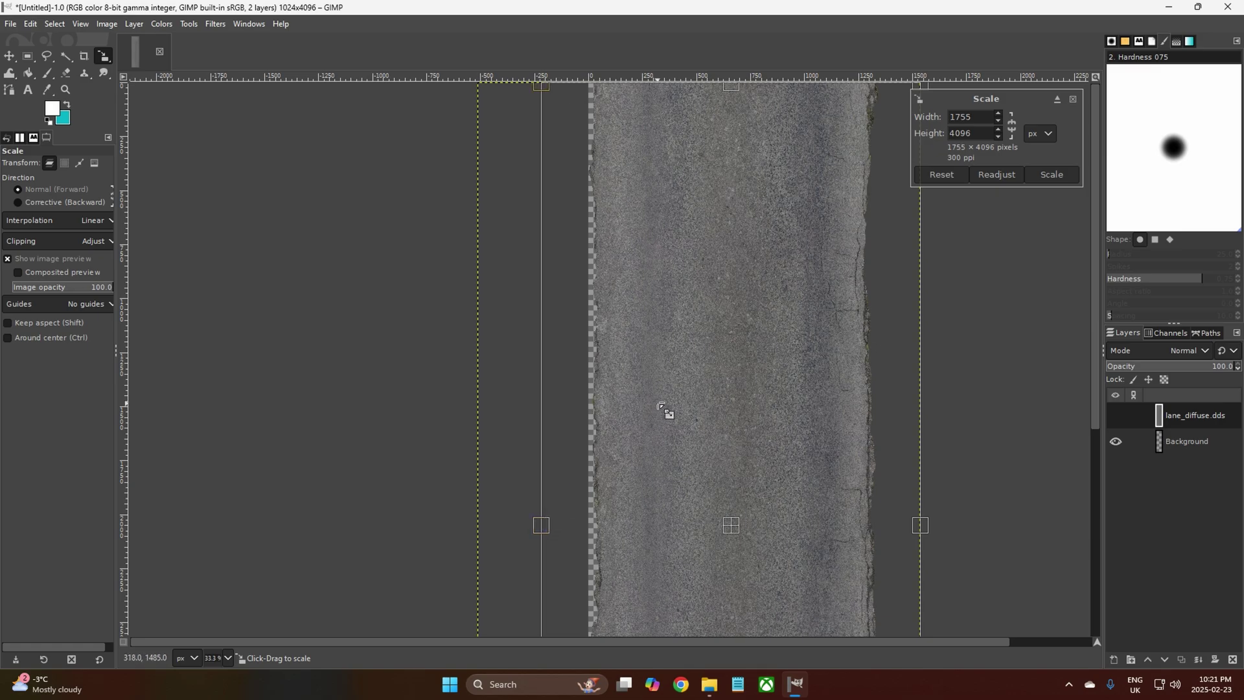
# Narrow the lane_diffuse layer to 1320 × 4096 px so both road edges fit inside the canvas, and apply the scaling
pyautogui.scroll(-5, 667, 411)
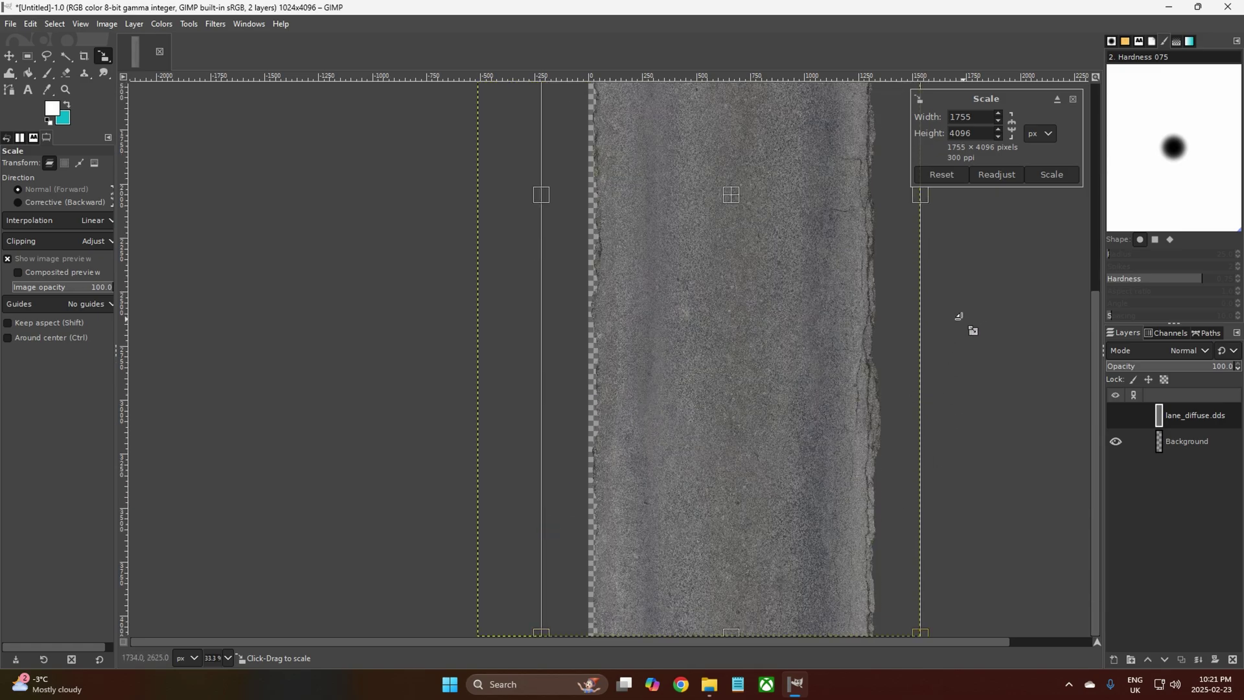
pyautogui.moveTo(920, 194); pyautogui.dragTo(841, 212)
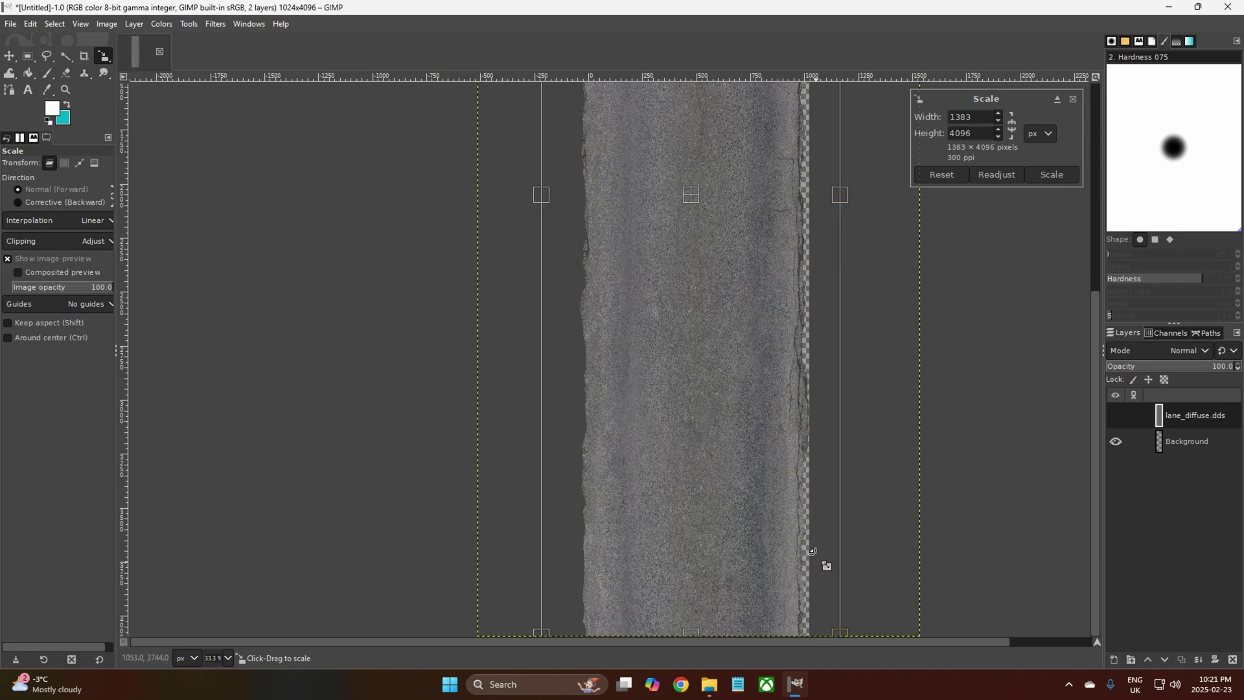
pyautogui.scroll(5, 815, 376)
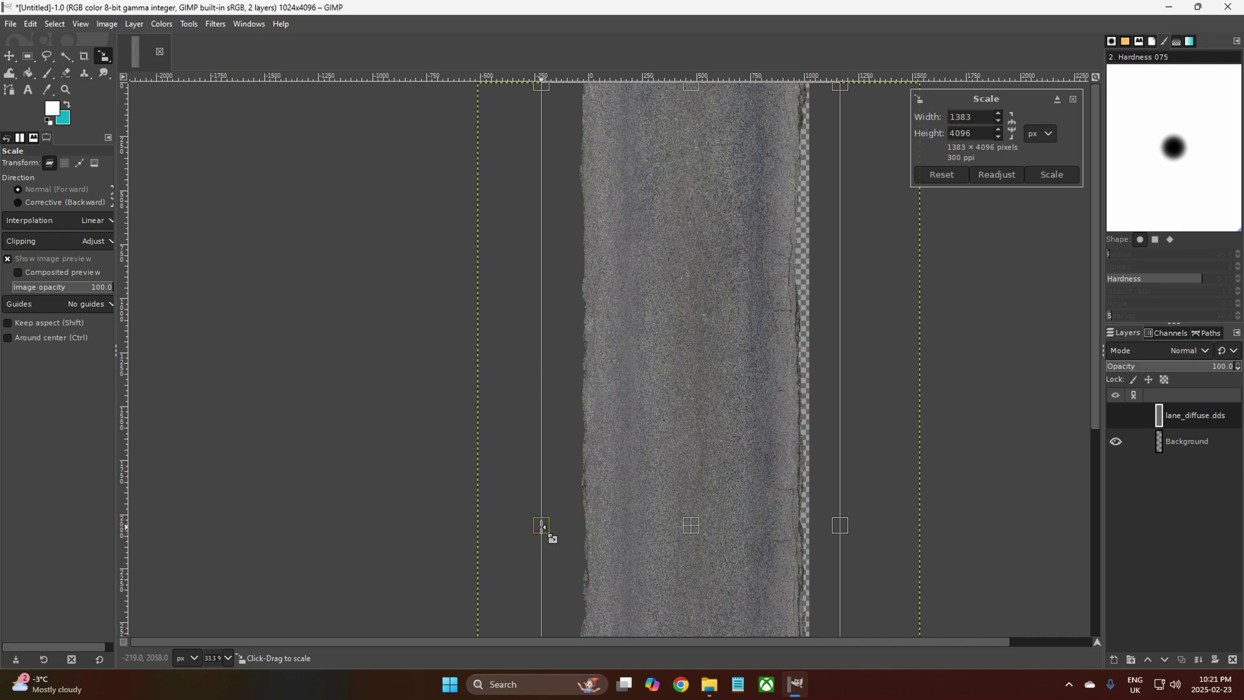
pyautogui.moveTo(541, 526); pyautogui.dragTo(554, 526)
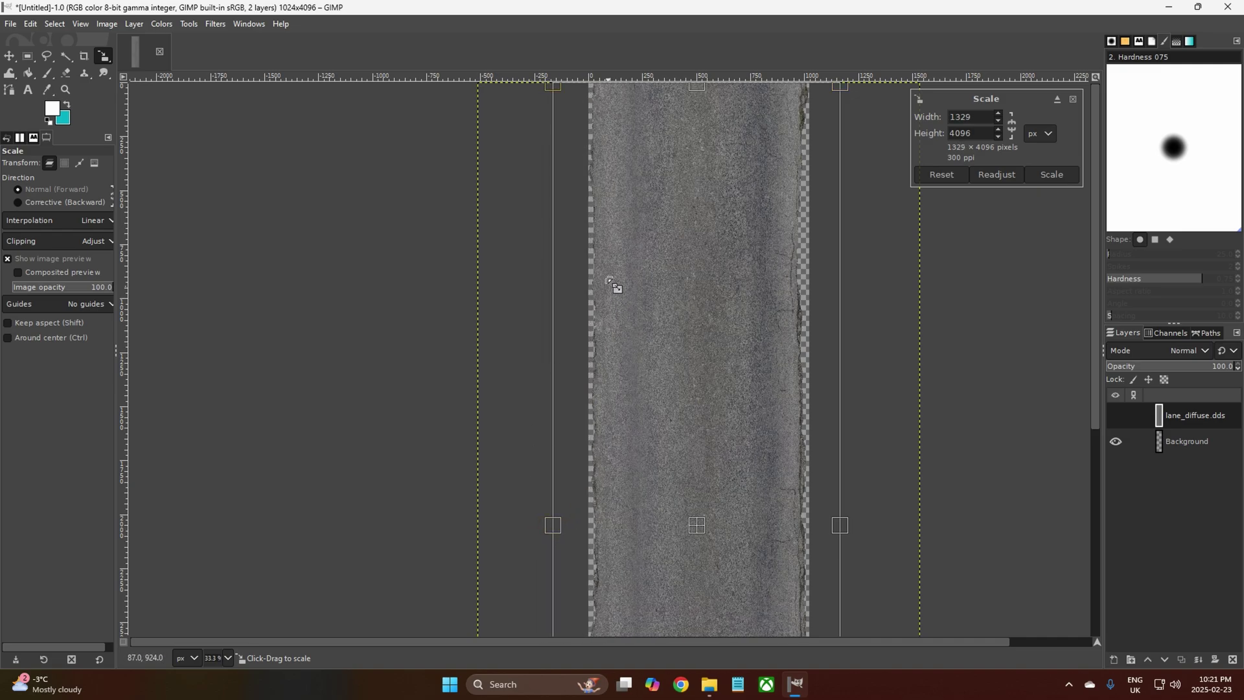
pyautogui.scroll(-5, 597, 262)
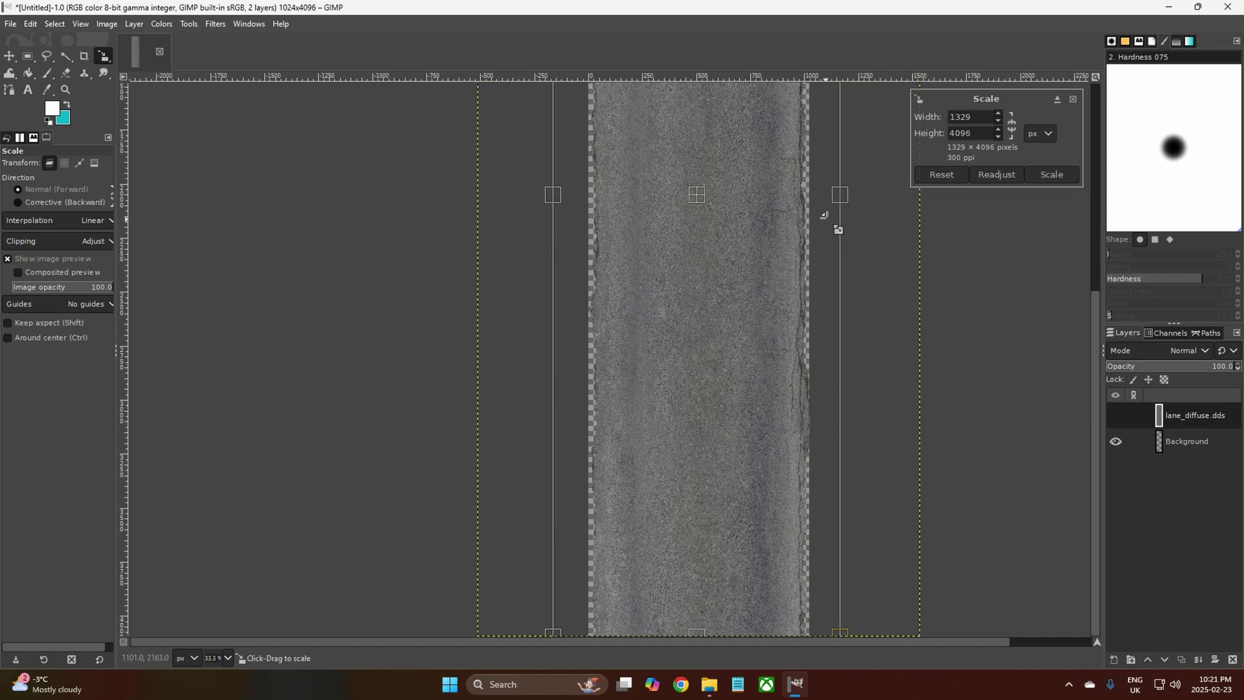
pyautogui.moveTo(840, 195); pyautogui.dragTo(838, 195)
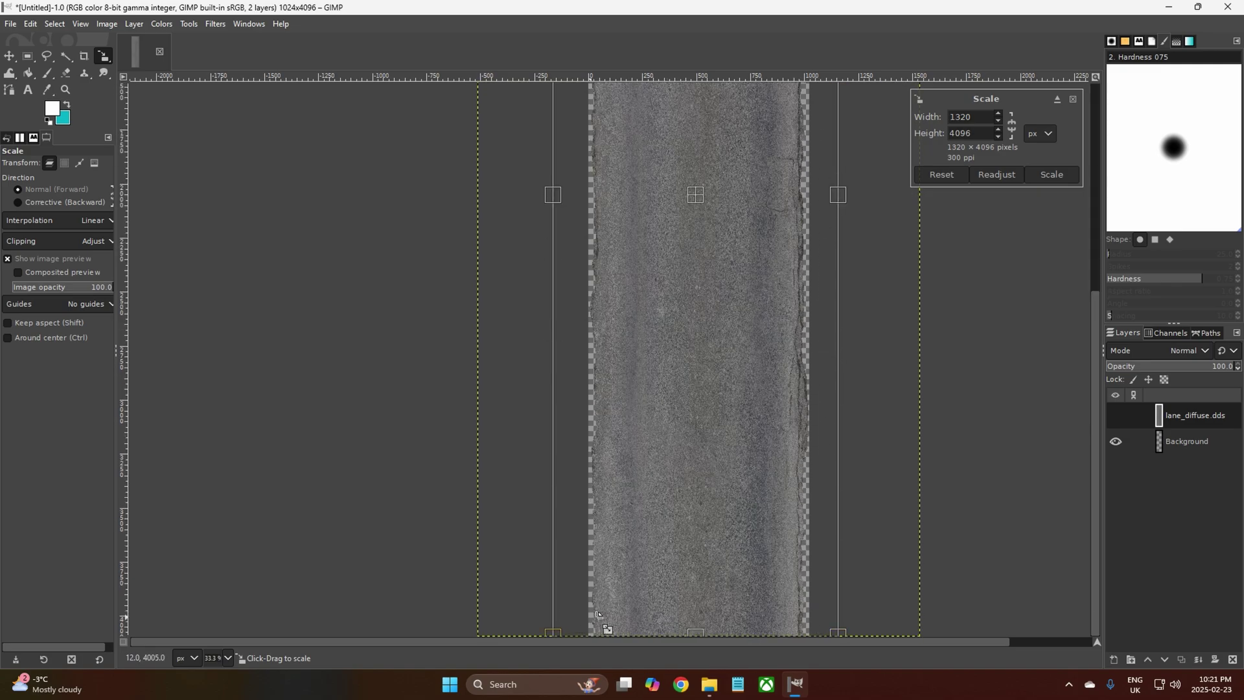
pyautogui.click(1052, 176)
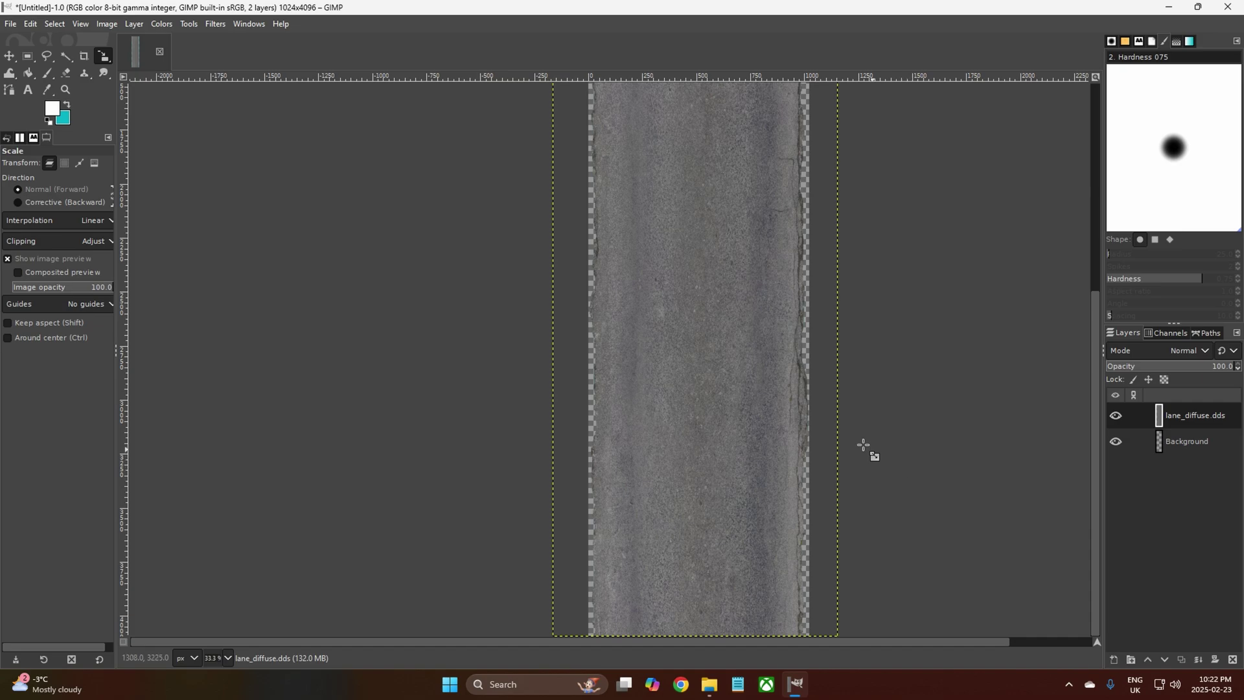
# Delete the transparent Background layer beneath the lane_diffuse layer
pyautogui.scroll(10, 473, 308)
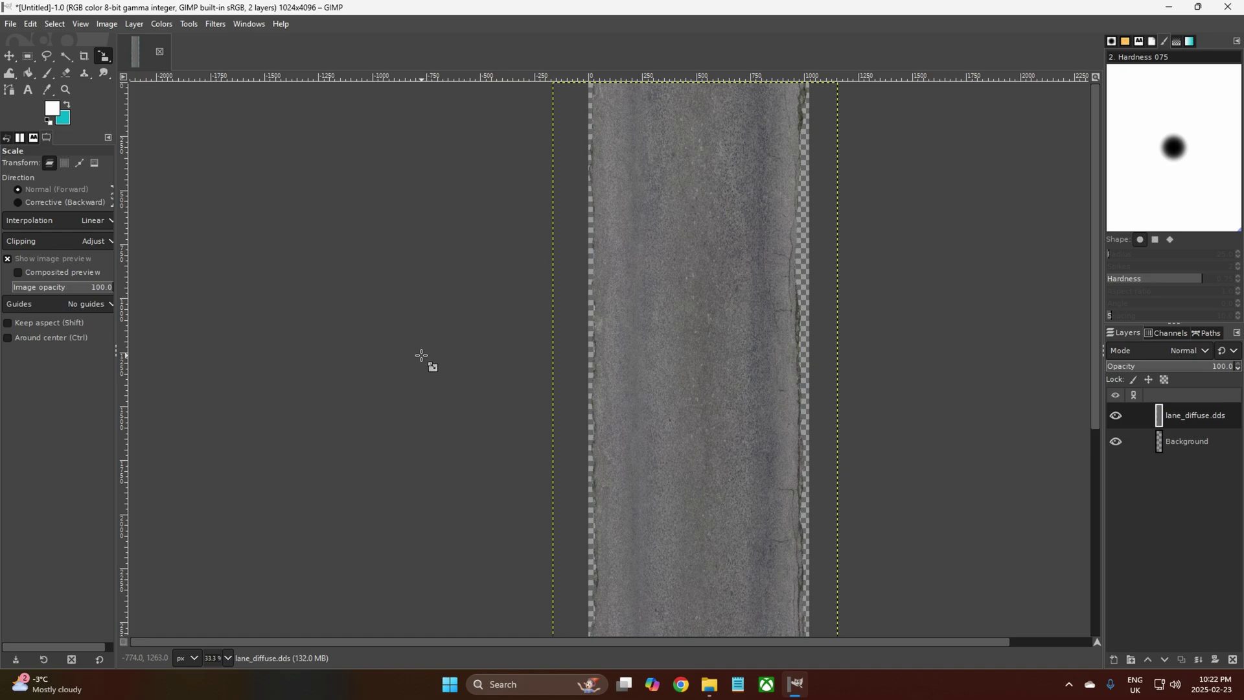
pyautogui.click(1184, 442)
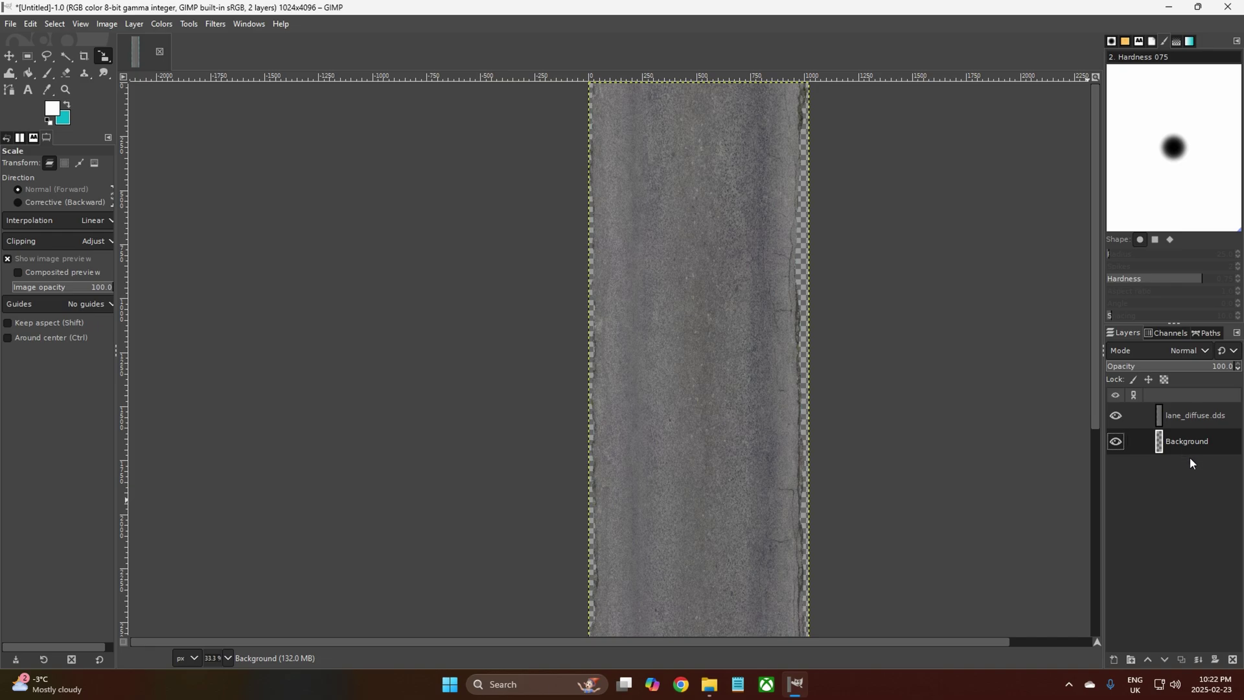
pyautogui.rightClick(1181, 455)
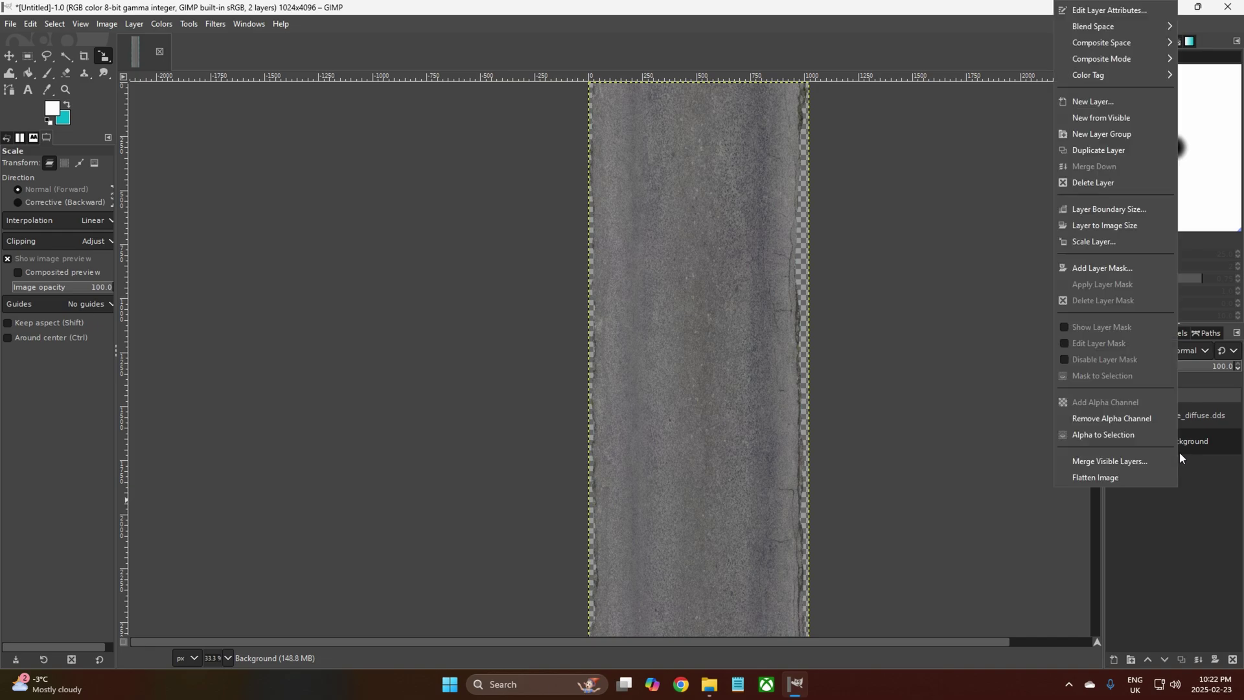
pyautogui.click(1100, 184)
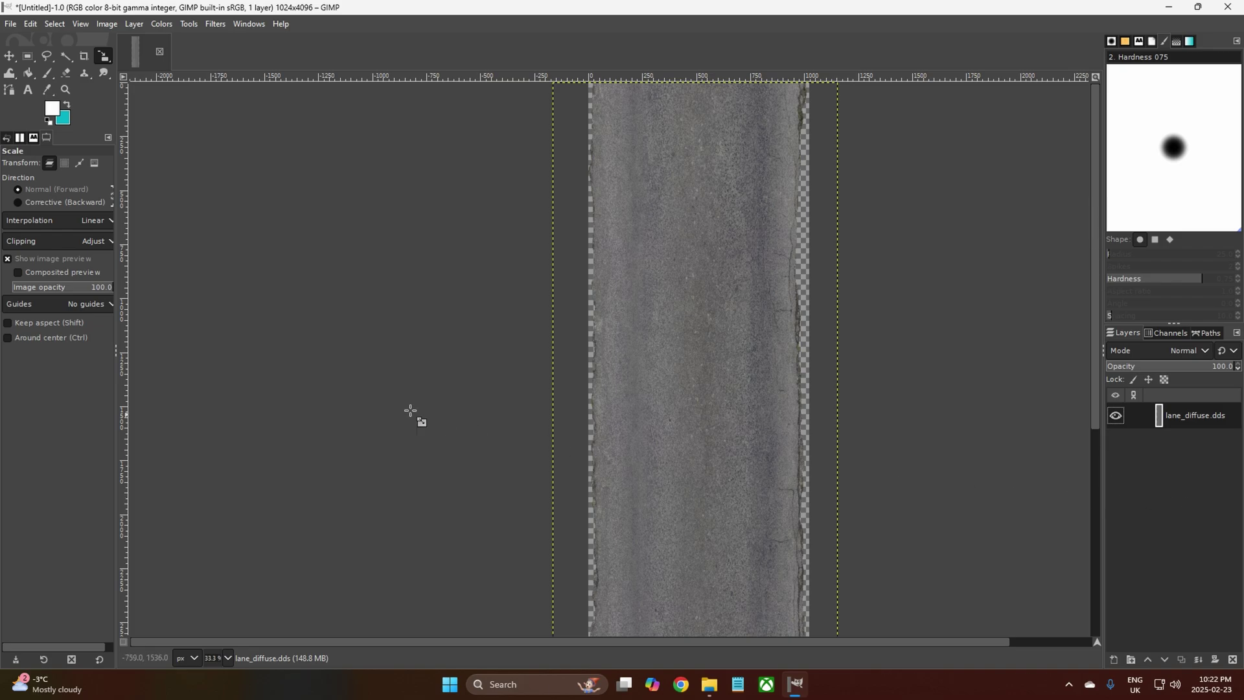
pyautogui.click(333, 364)
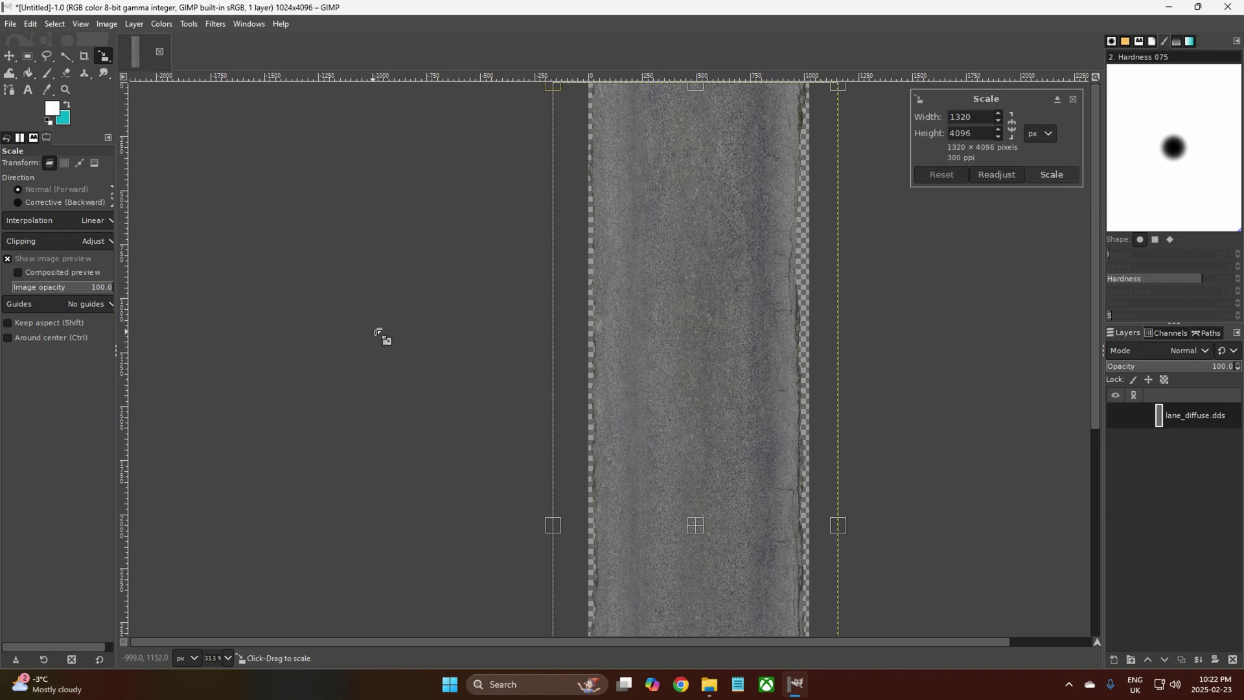
pyautogui.click(1072, 100)
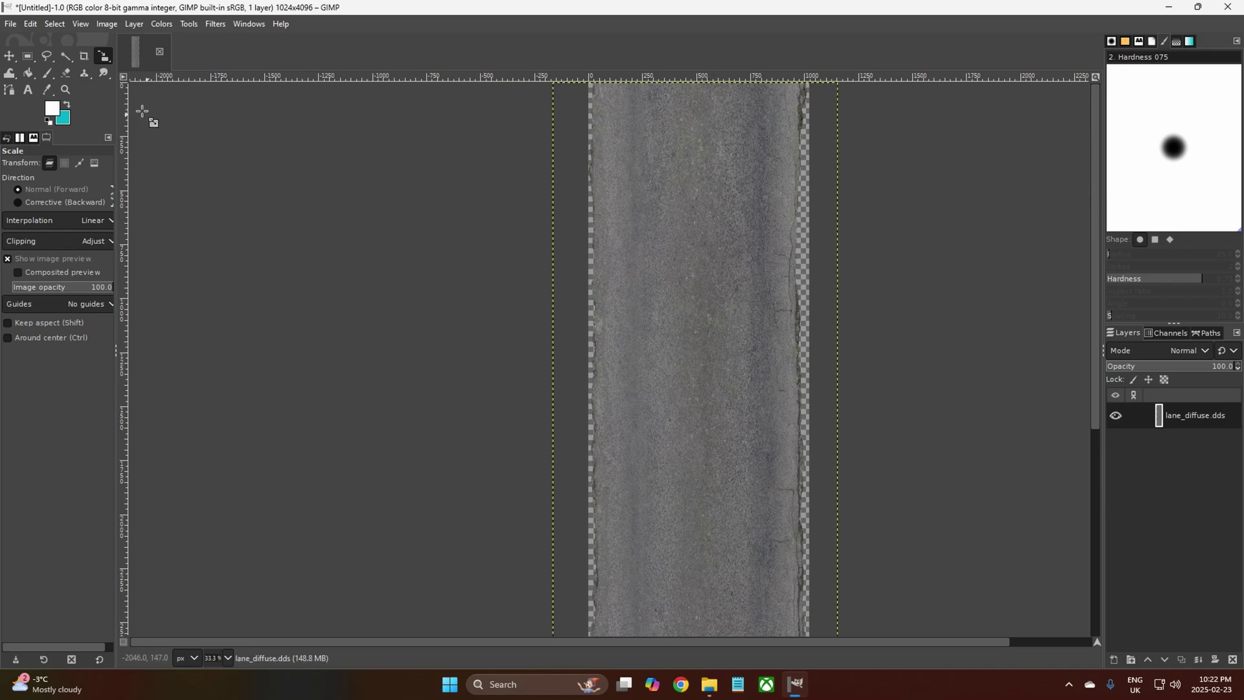
# Export the lane image to the Desktop as Ceeburs_Lane.png with the default PNG options
pyautogui.click(10, 23)
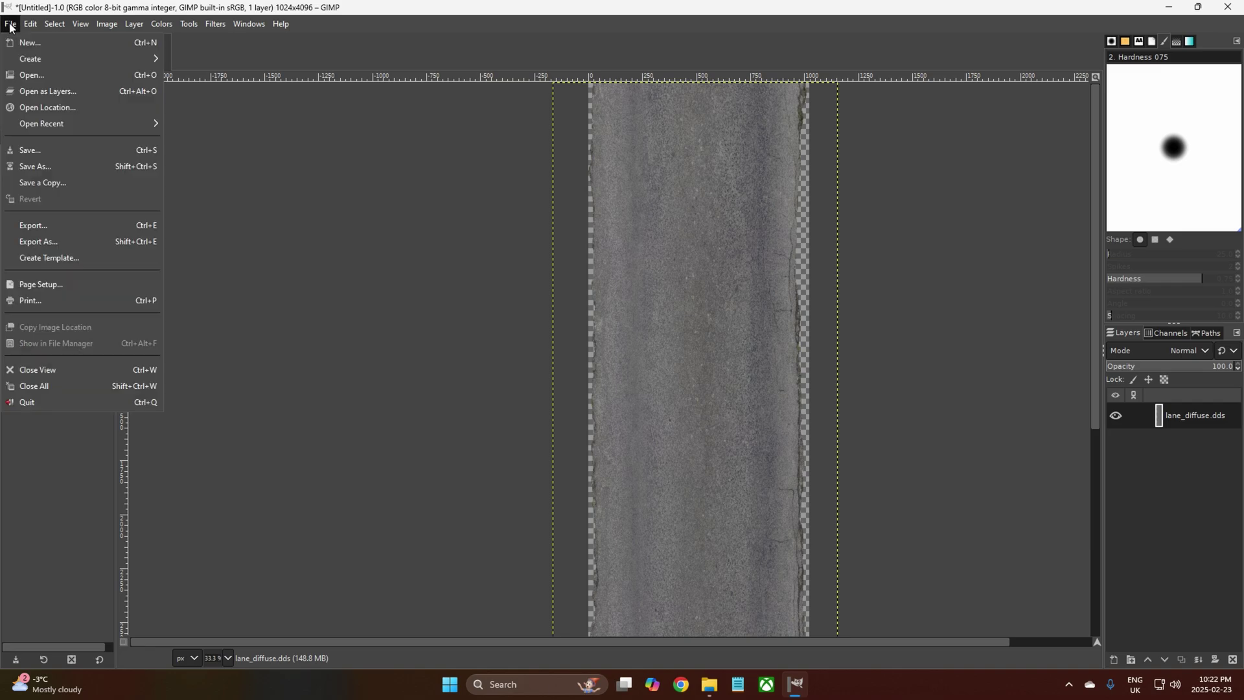
pyautogui.click(45, 243)
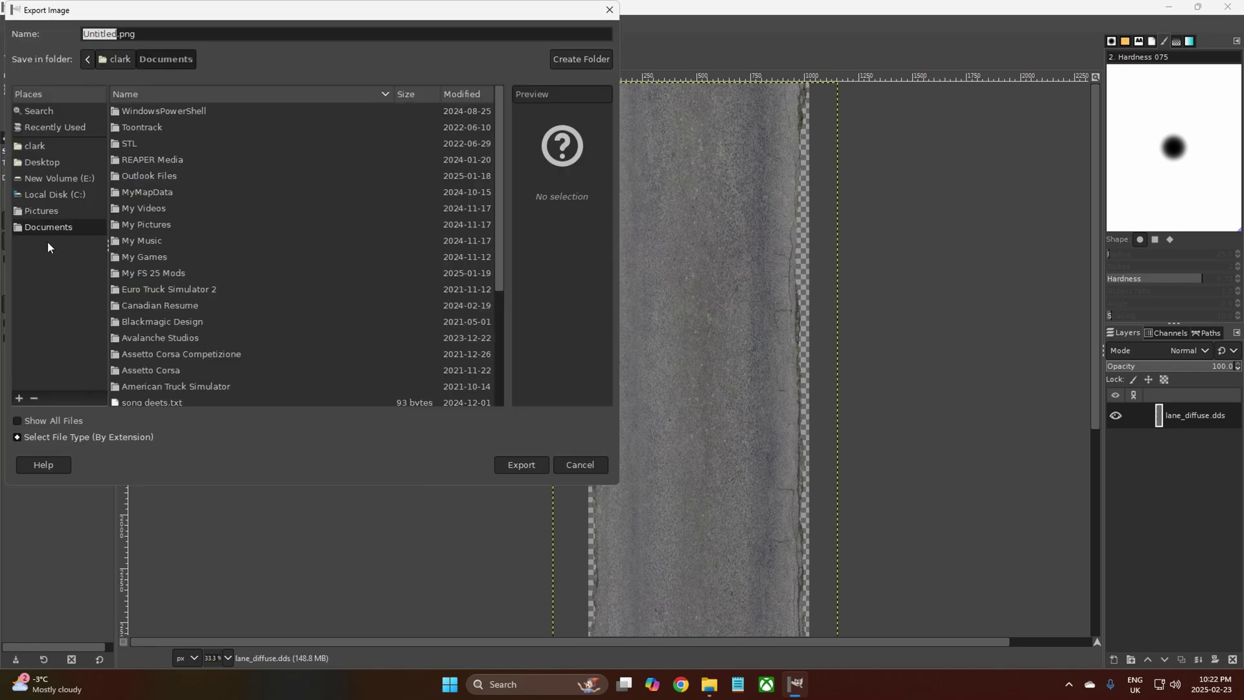
pyautogui.click(116, 33)
pyautogui.press('BackSpace')
pyautogui.press('BackSpace')
pyautogui.press('BackSpace')
pyautogui.press('BackSpace')
pyautogui.press('BackSpace')
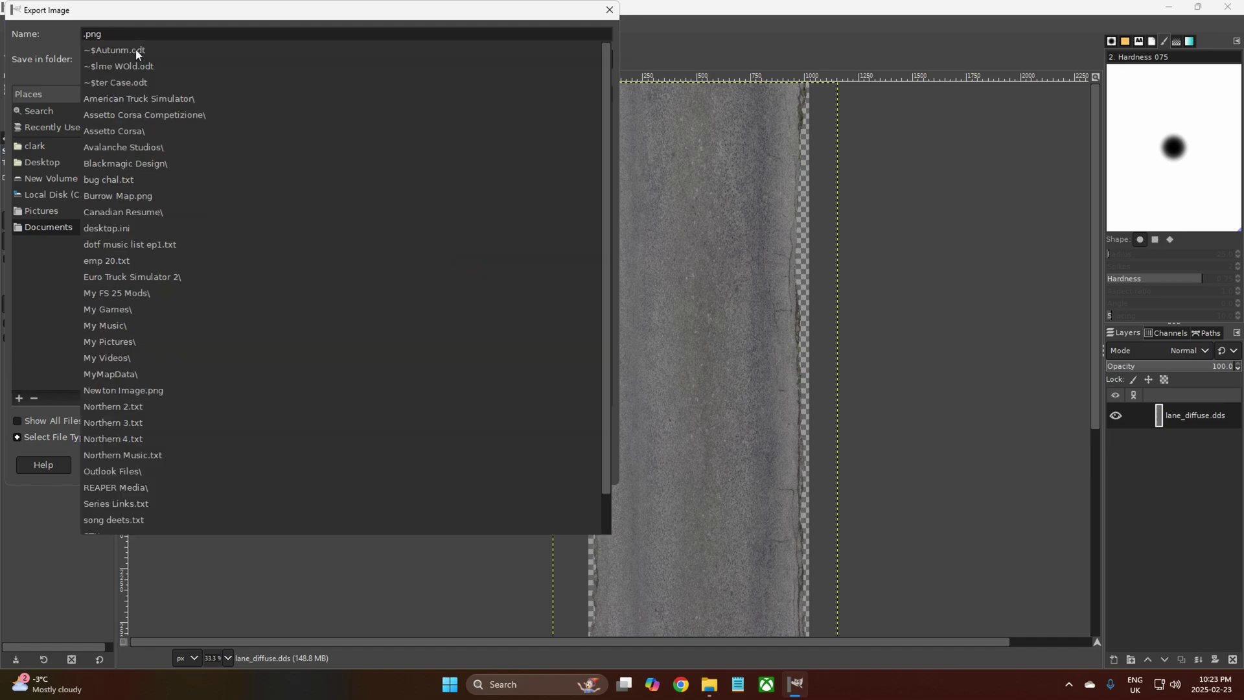
pyautogui.write('Ceeburs_Lane')
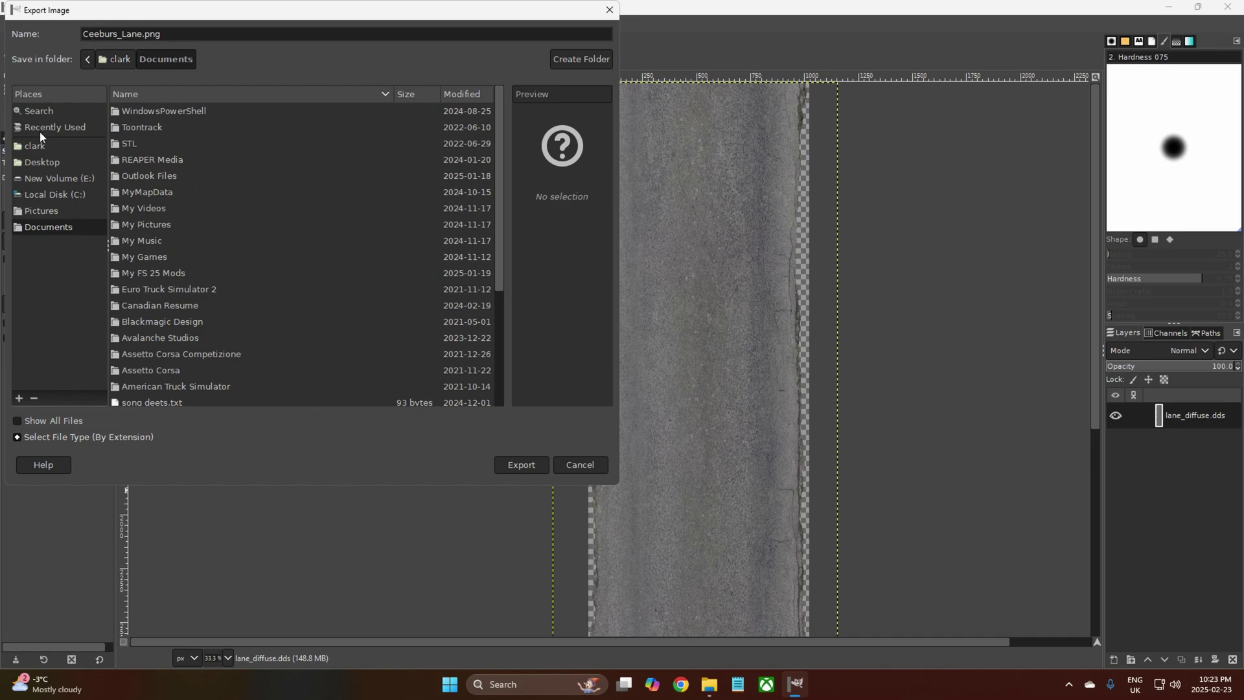
pyautogui.click(41, 164)
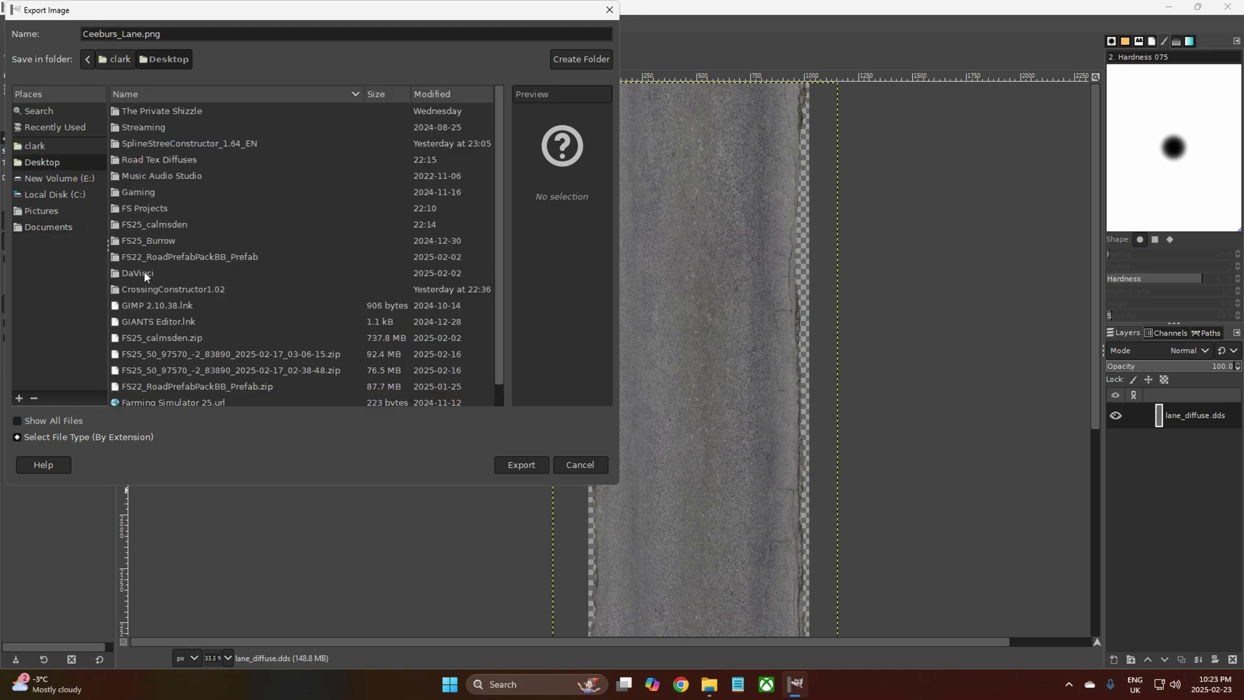
pyautogui.click(525, 467)
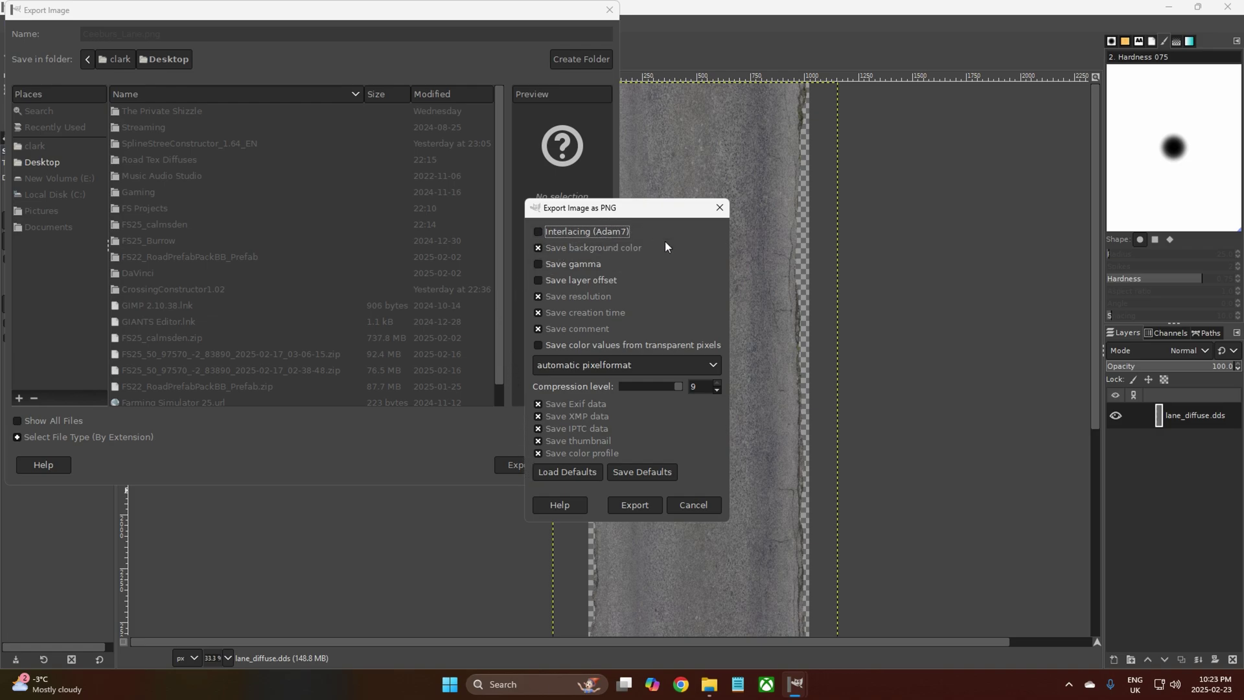
pyautogui.click(634, 505)
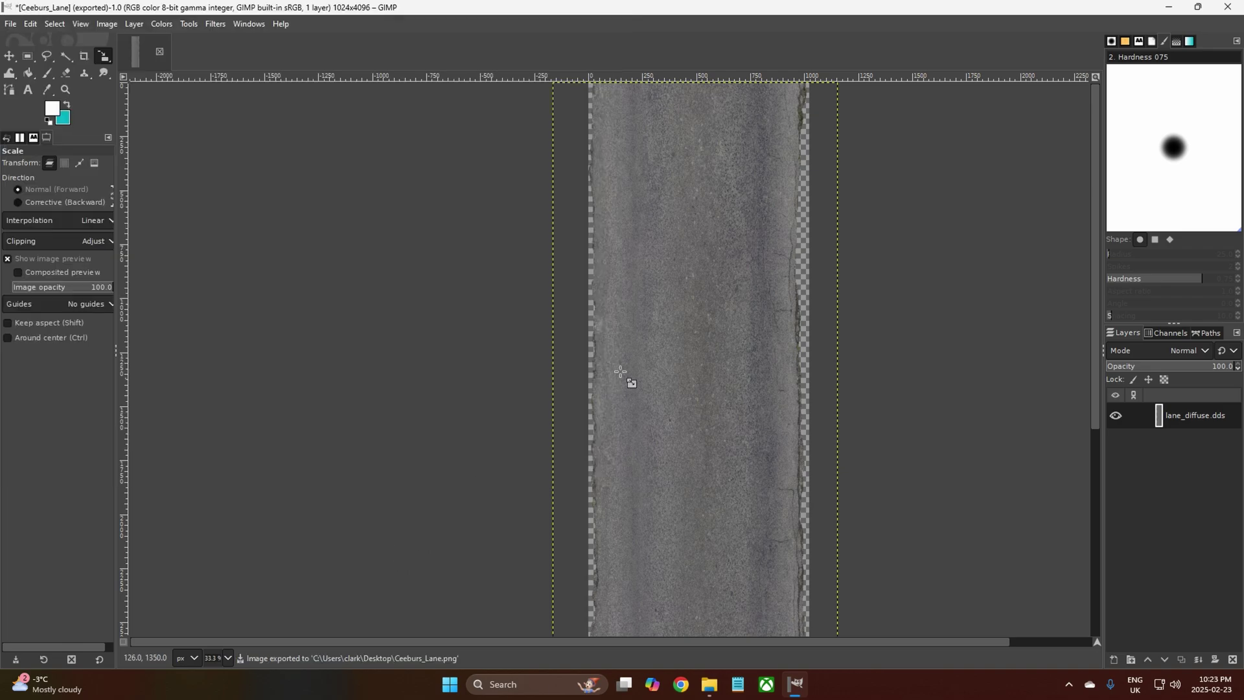
# Close the current image without saving and open the exported Ceeburs_Lane.png
pyautogui.click(159, 52)
pyautogui.click(643, 421)
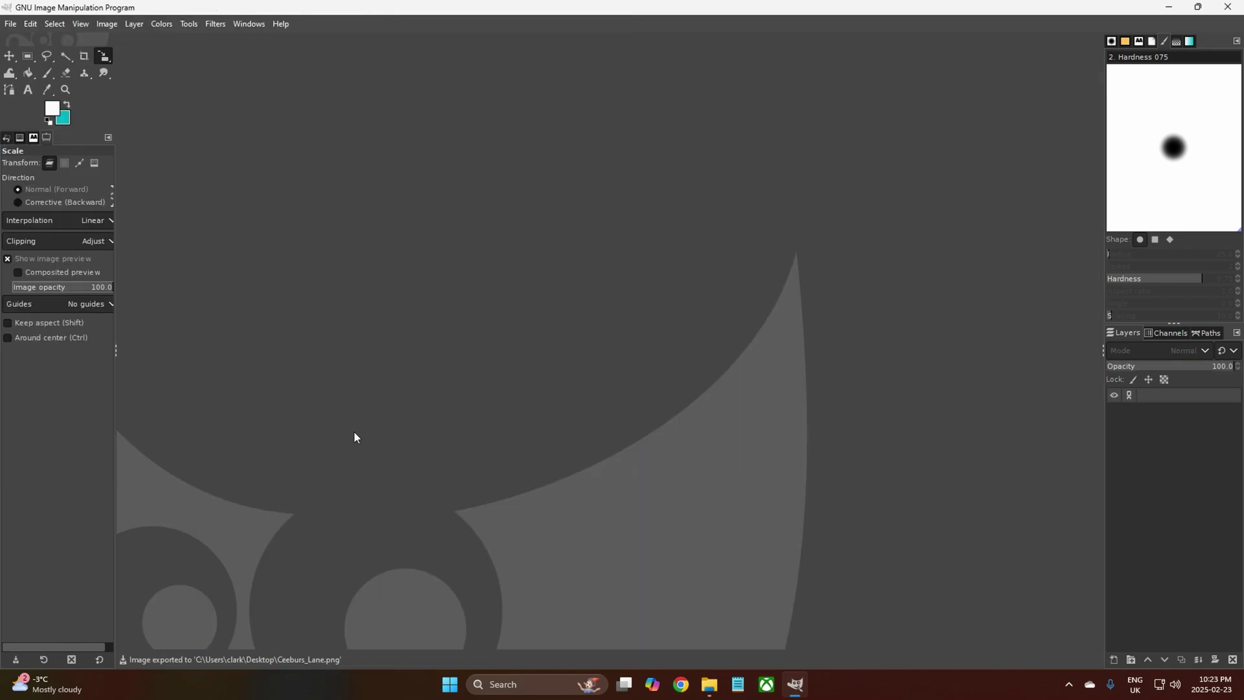
pyautogui.click(10, 23)
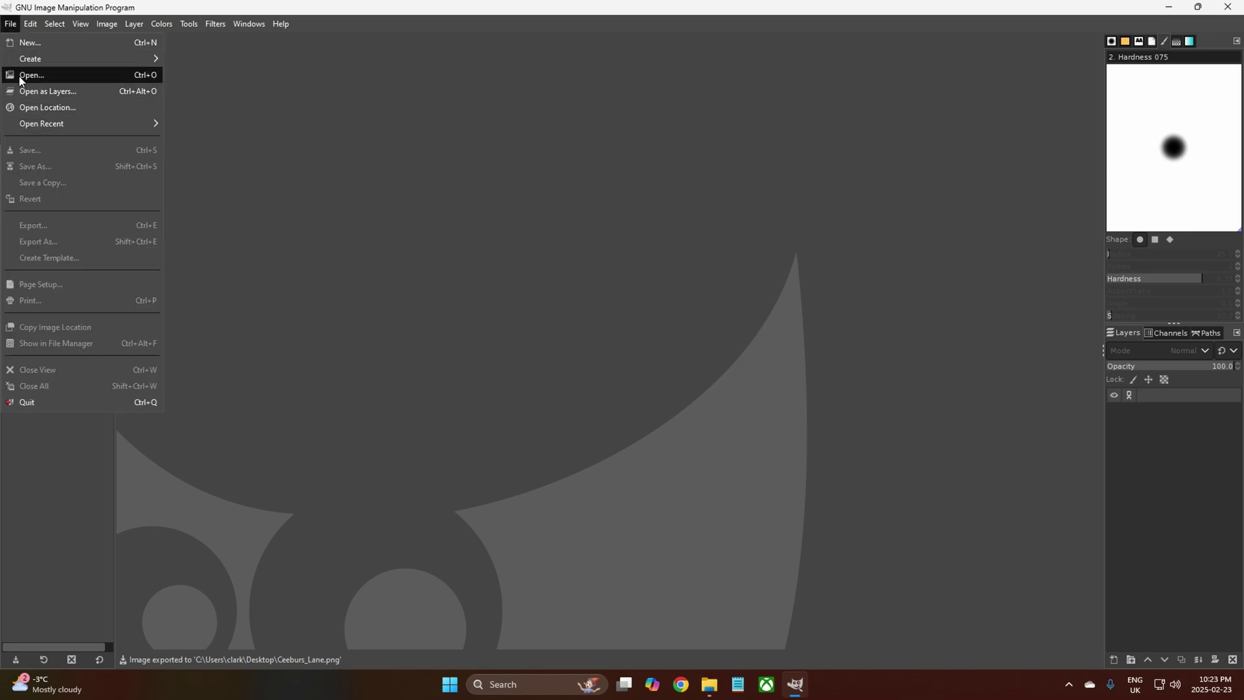
pyautogui.click(32, 81)
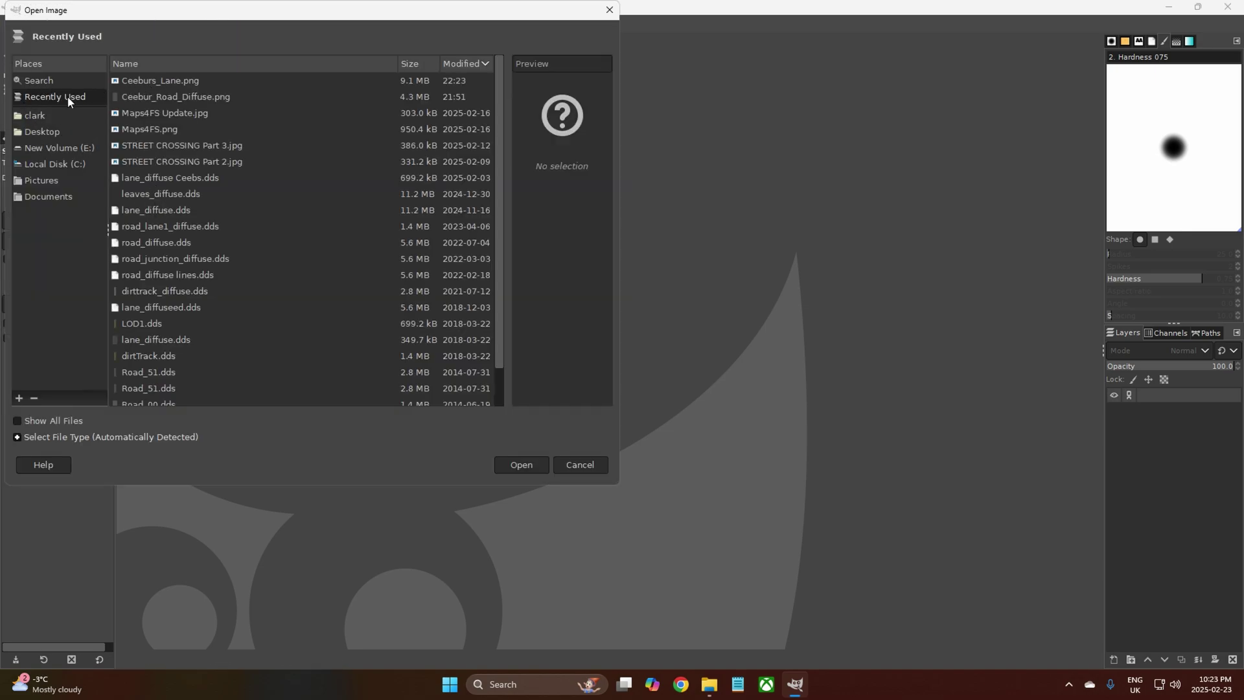
pyautogui.click(173, 80)
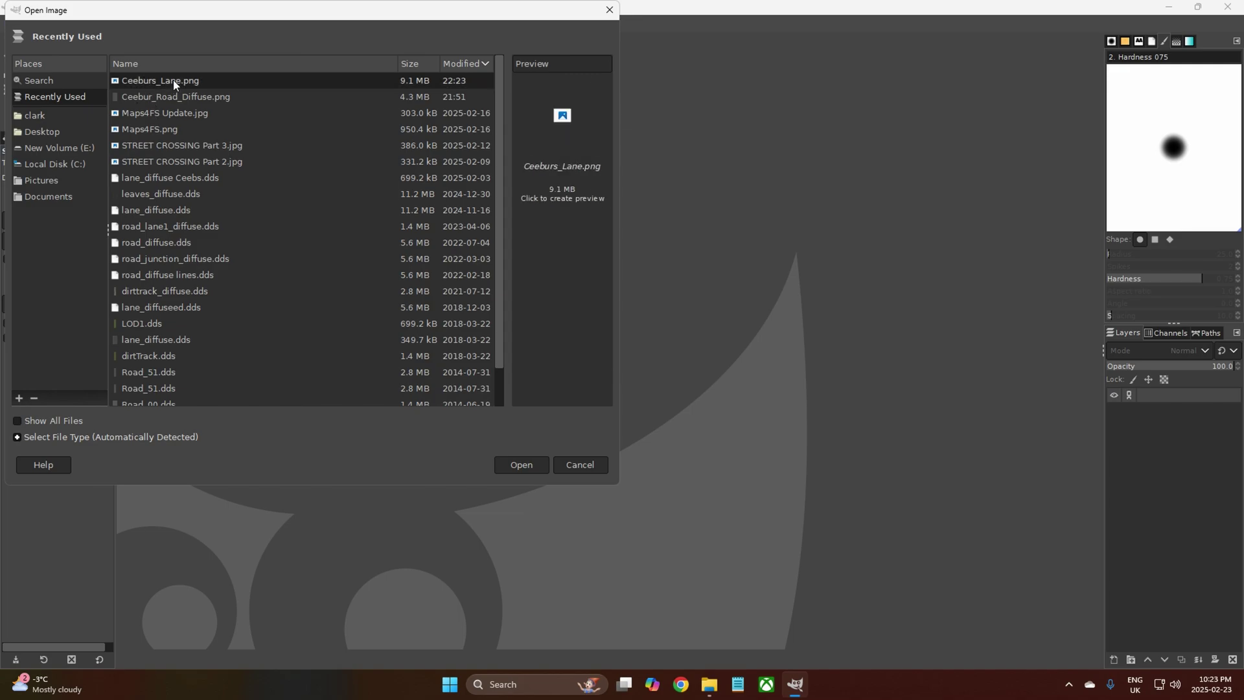
pyautogui.click(526, 466)
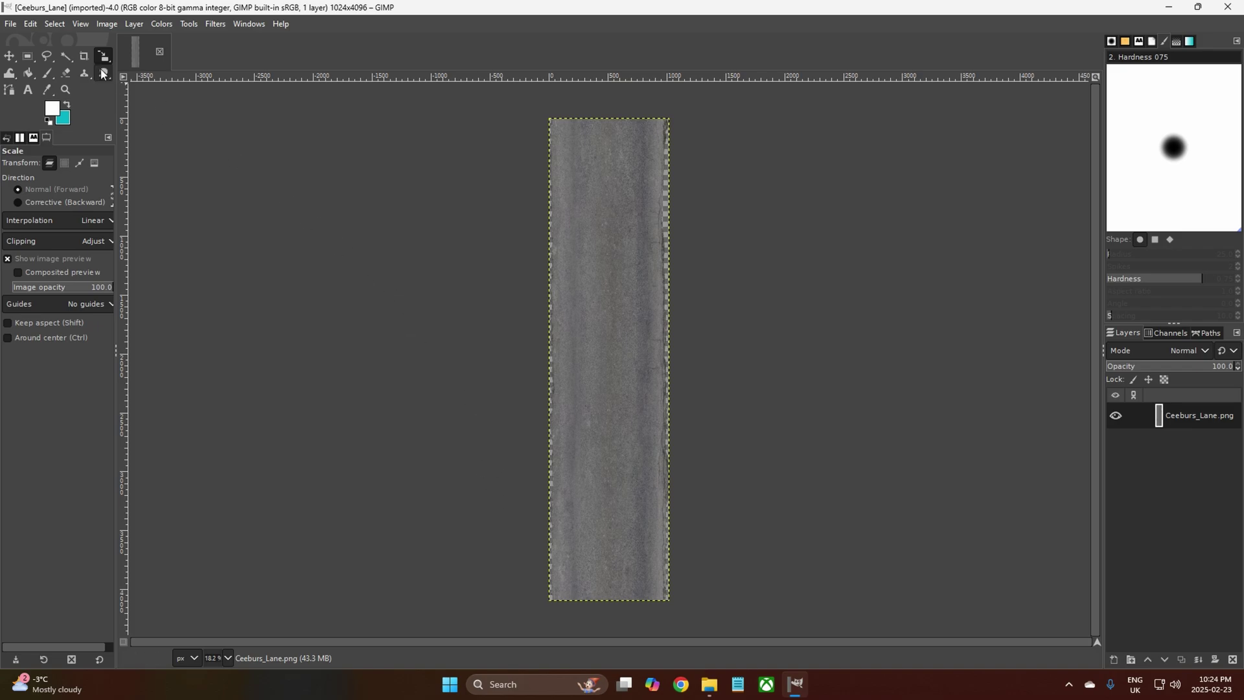
# Start exporting the image to the Desktop under the name Ceeburs_Lane.dds
pyautogui.click(9, 26)
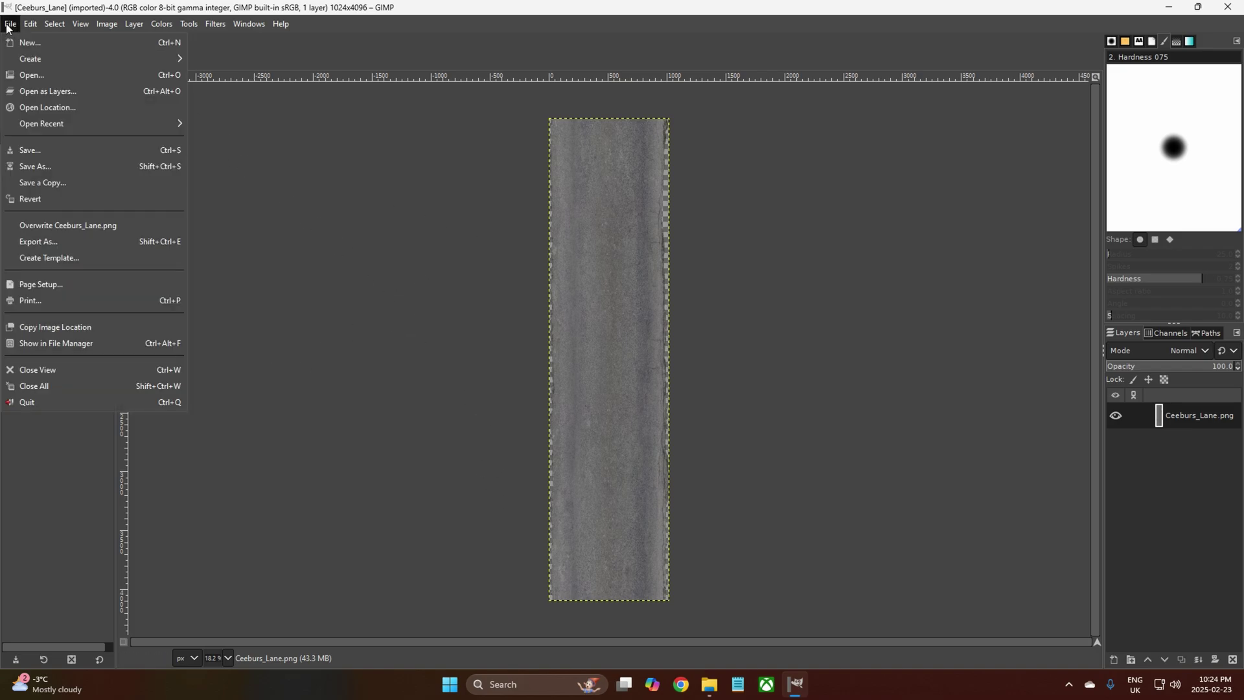
pyautogui.click(47, 241)
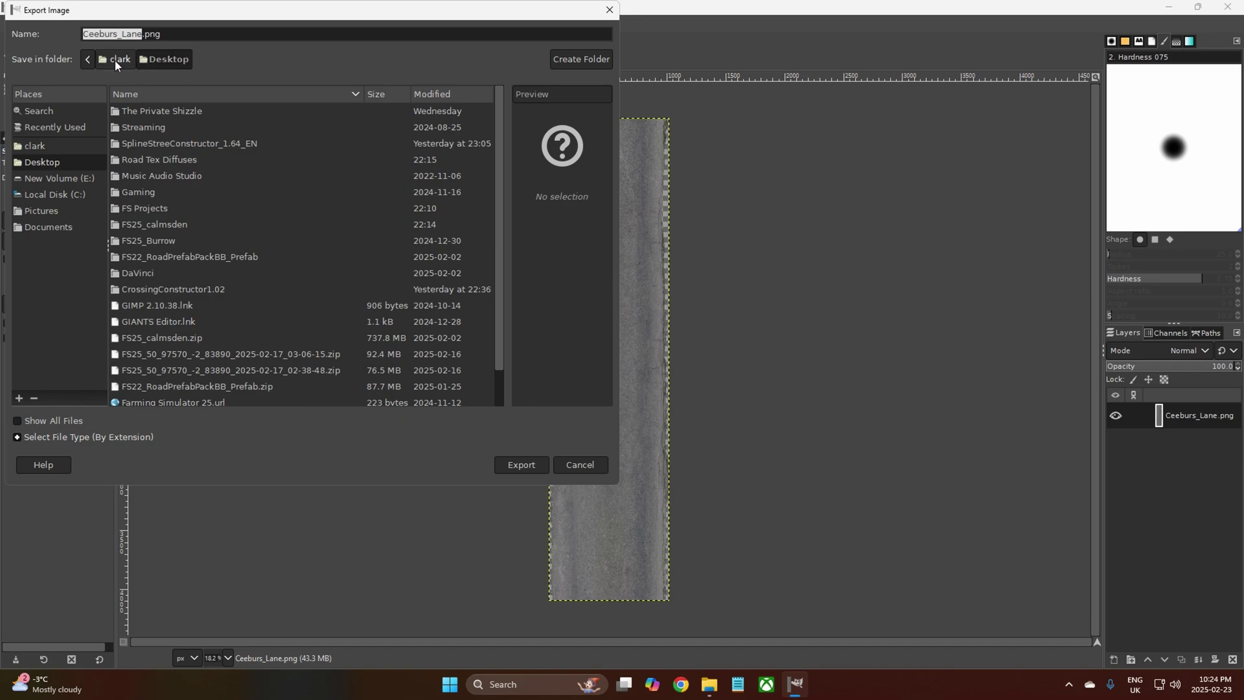
pyautogui.click(167, 35)
pyautogui.press('BackSpace')
pyautogui.press('BackSpace')
pyautogui.press('BackSpace')
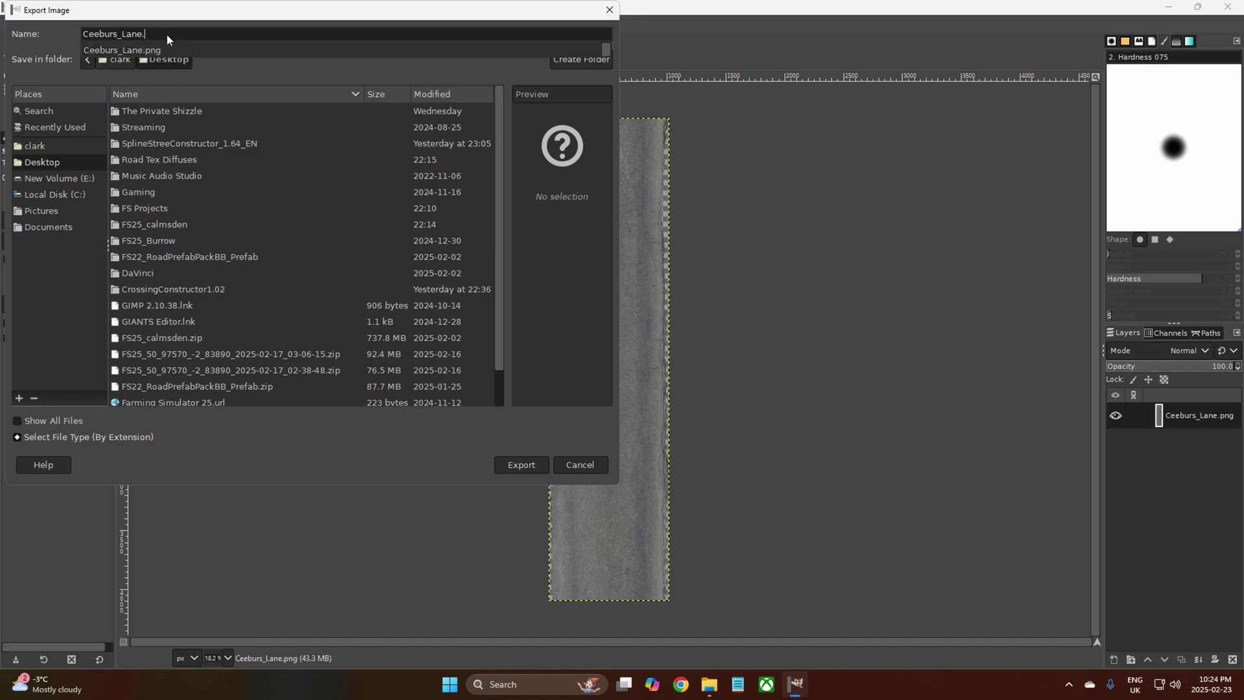
pyautogui.write('dds')
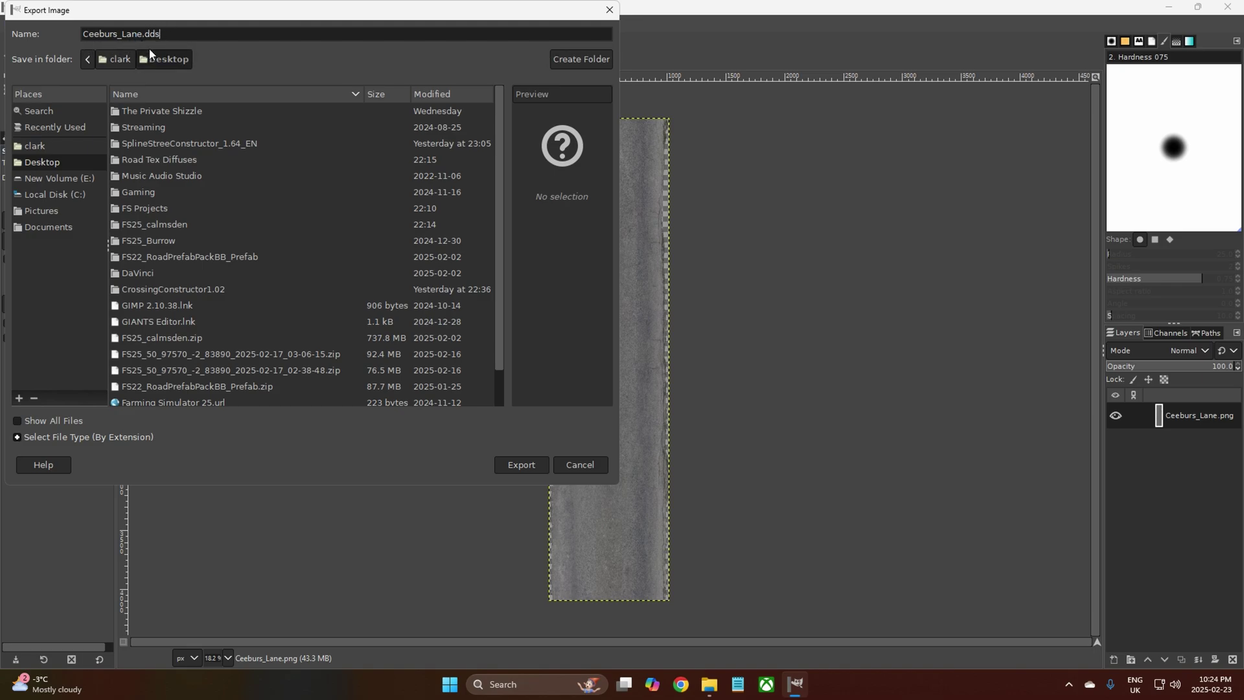
pyautogui.click(520, 464)
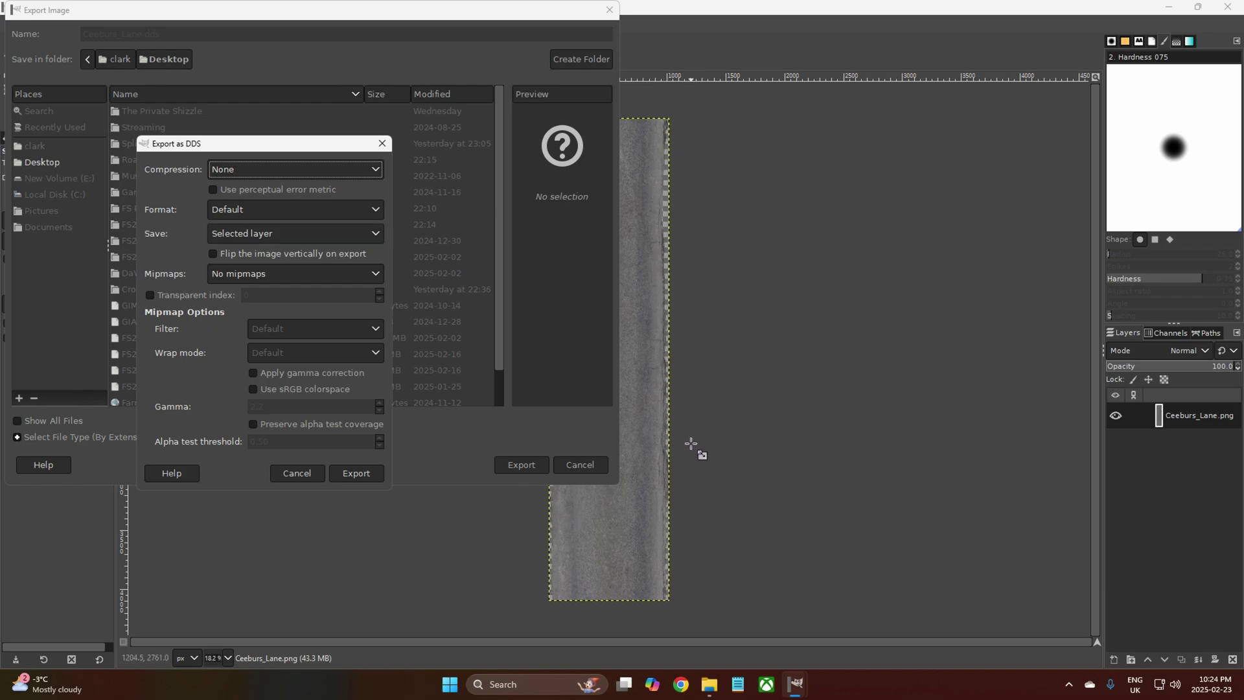
# Export the DDS with BC2 / DXT3 compression and generated mipmaps
pyautogui.click(228, 169)
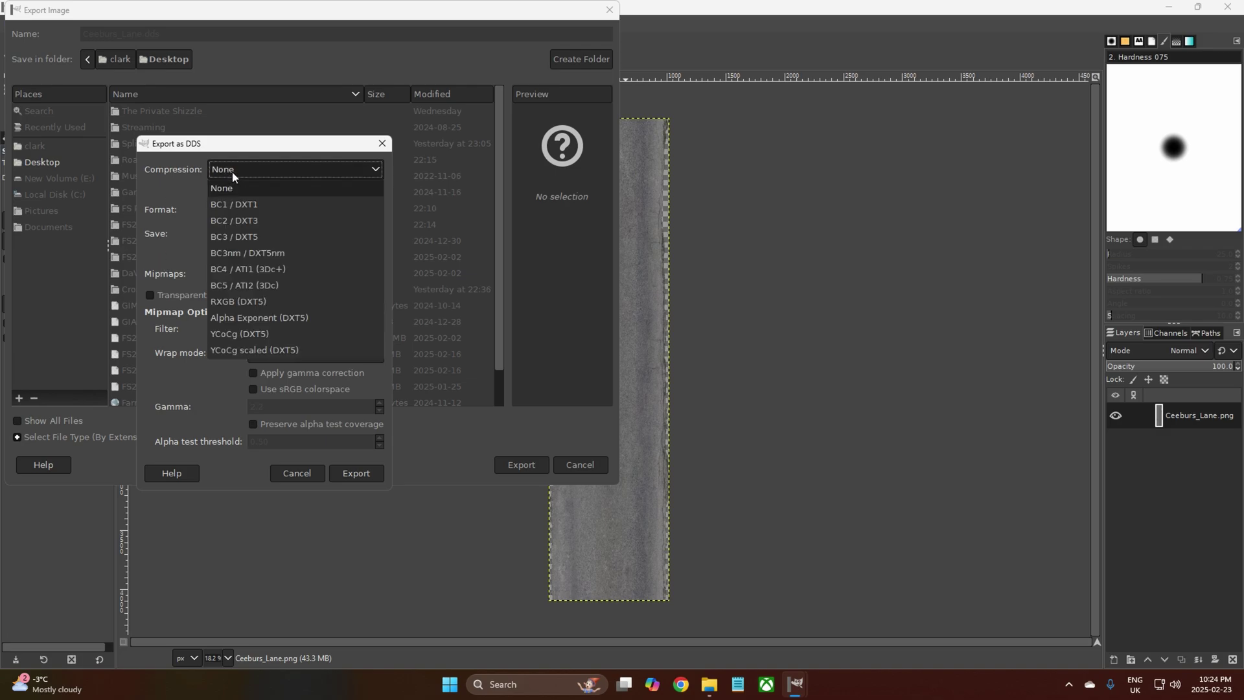
pyautogui.click(227, 221)
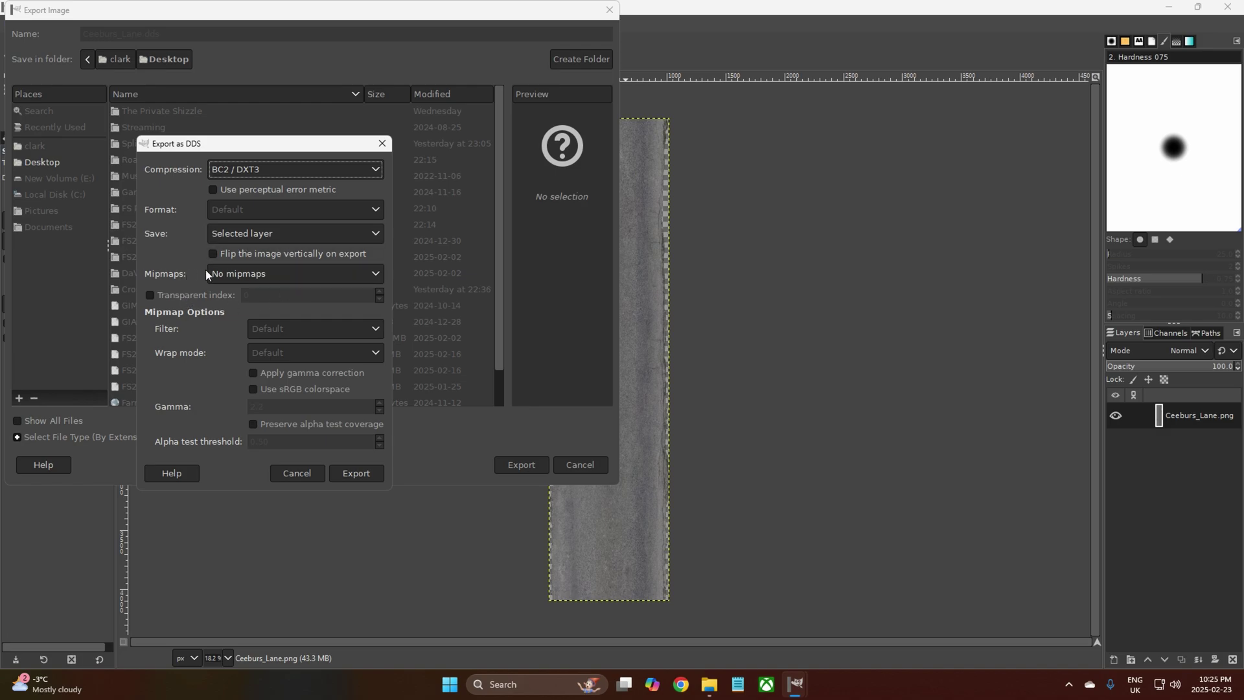
pyautogui.click(261, 275)
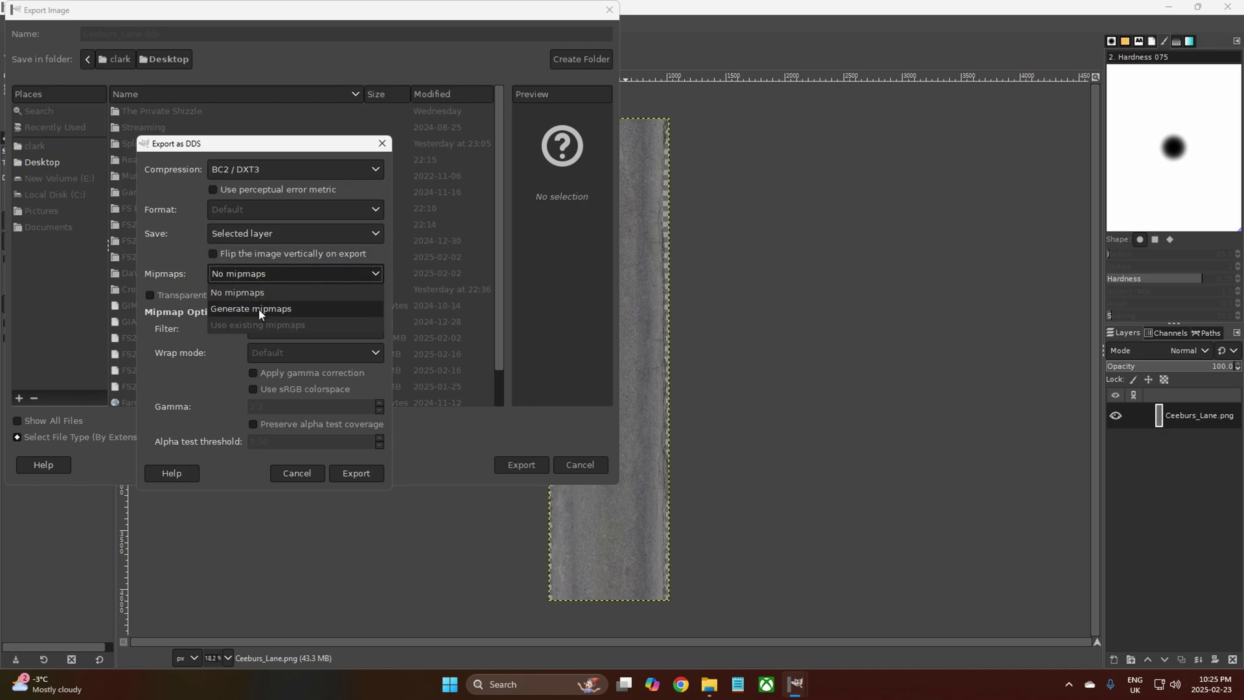
pyautogui.click(260, 309)
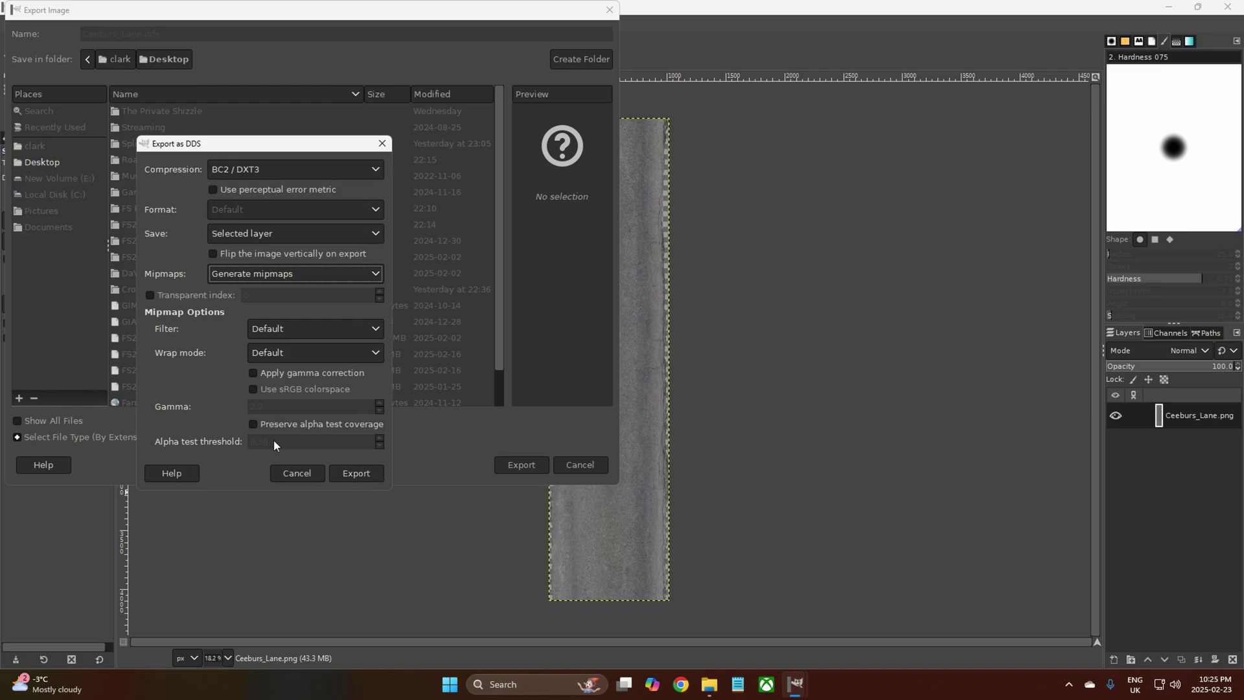
pyautogui.click(355, 473)
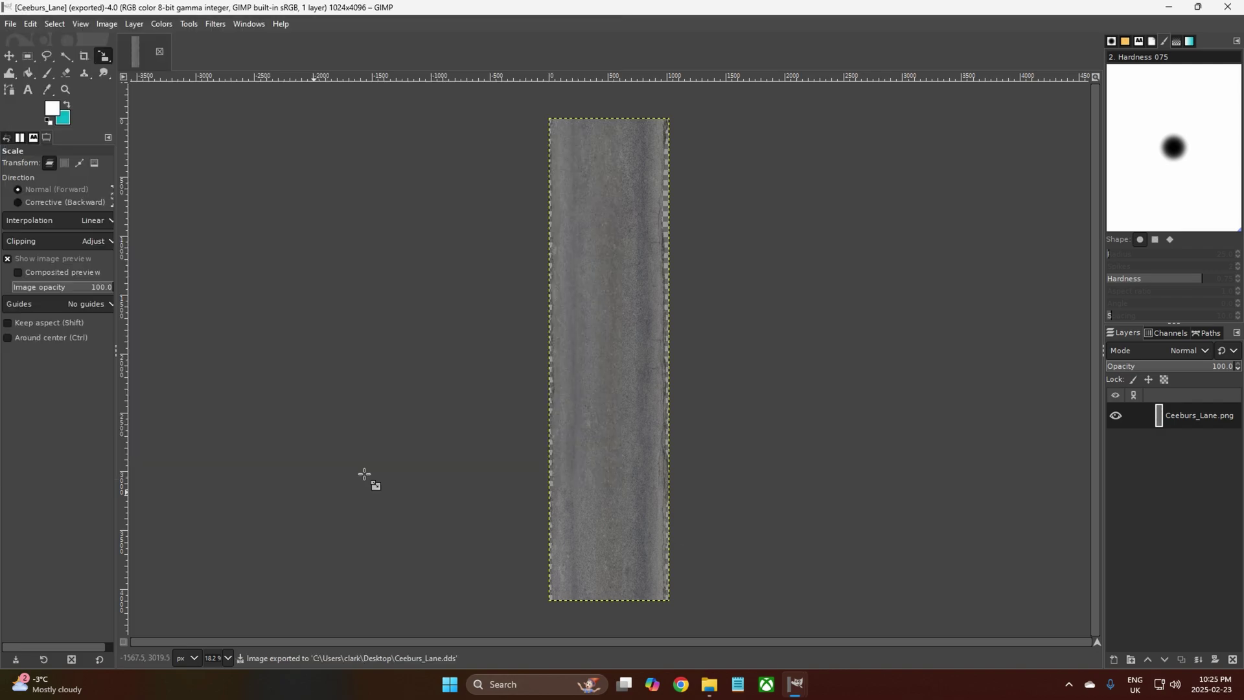
# Move the Ceeburs_Lane DDS file from the desktop into the Roads Textures folder inside the FS25_Burrow Mods folder
pyautogui.click(1166, 8)
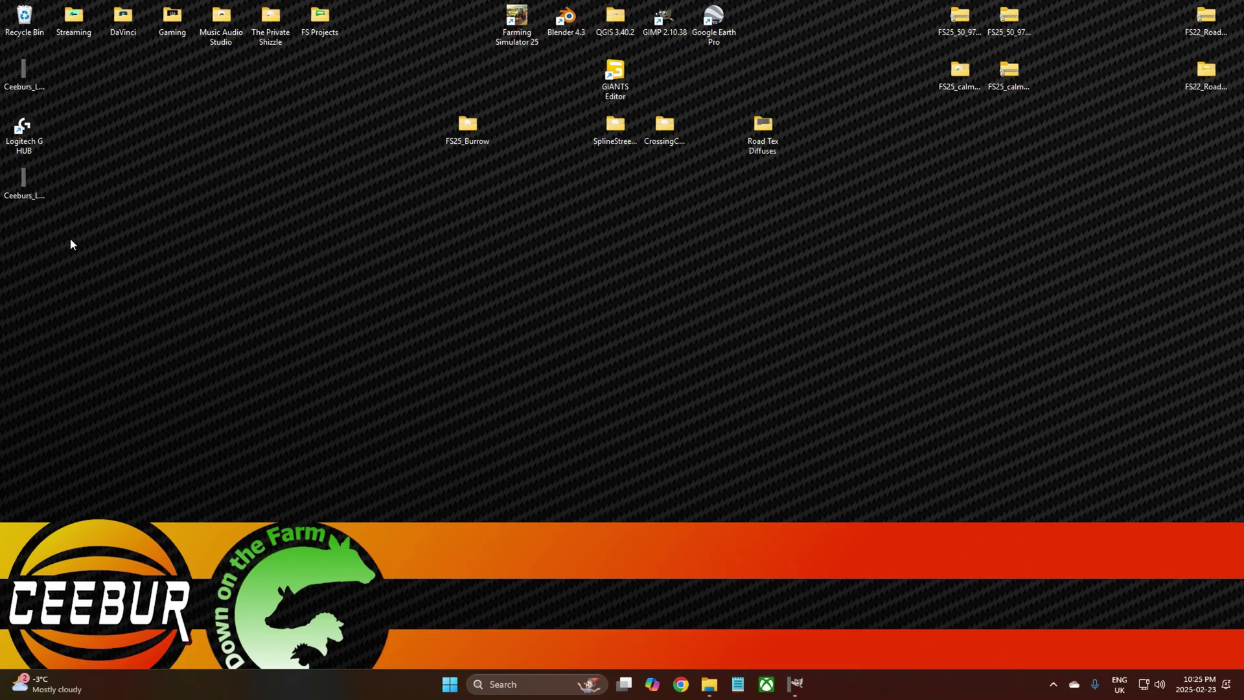
pyautogui.click(31, 194)
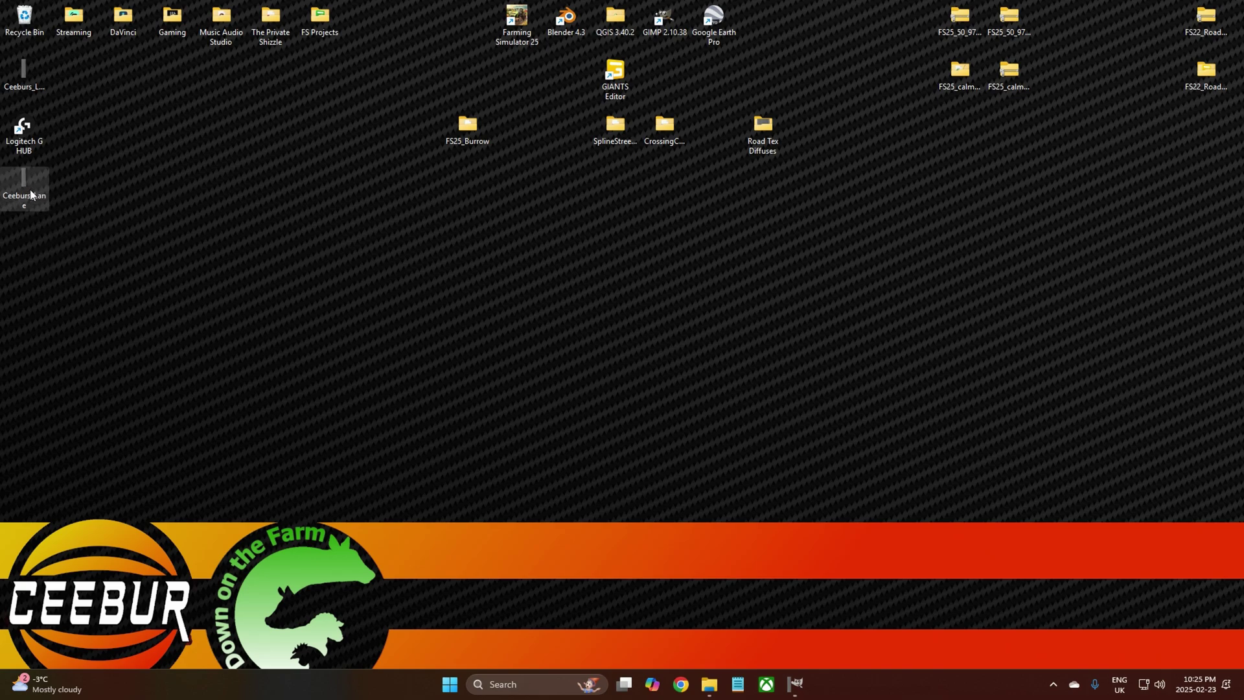
pyautogui.moveTo(30, 194); pyautogui.dragTo(520, 239)
pyautogui.moveTo(421, 226); pyautogui.dragTo(421, 232)
pyautogui.doubleClick(467, 125)
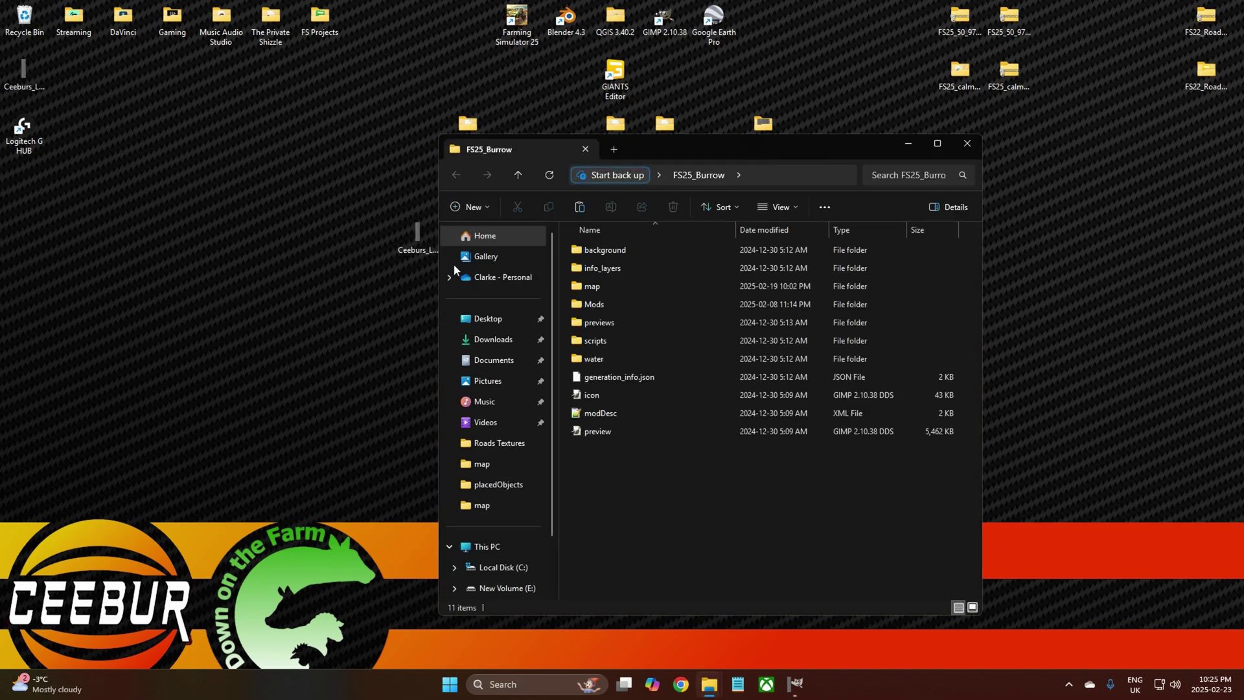
pyautogui.doubleClick(604, 303)
pyautogui.doubleClick(619, 290)
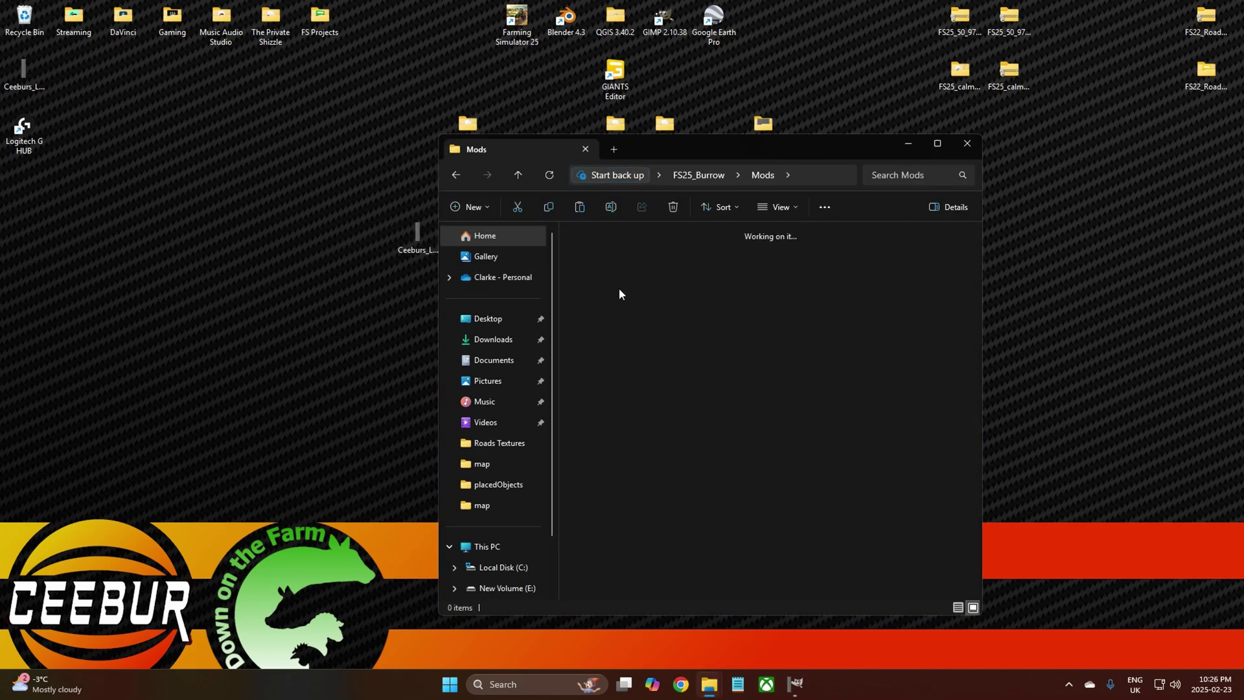
pyautogui.moveTo(417, 240); pyautogui.dragTo(822, 434)
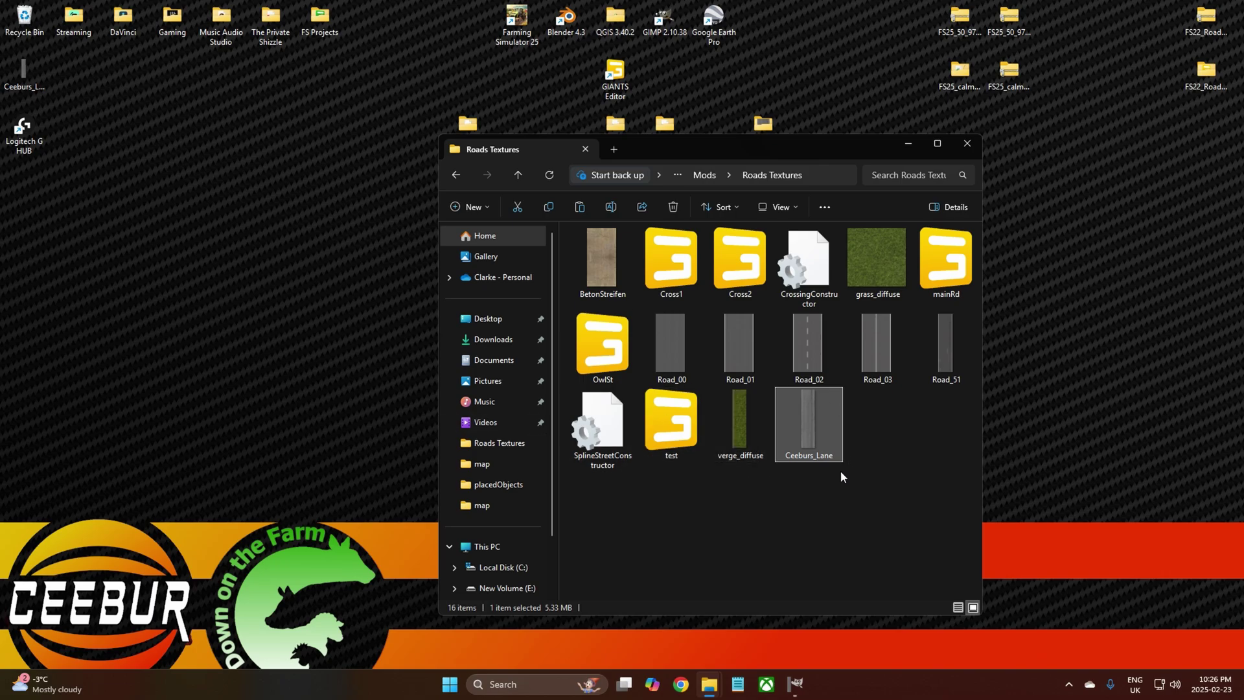
pyautogui.click(851, 524)
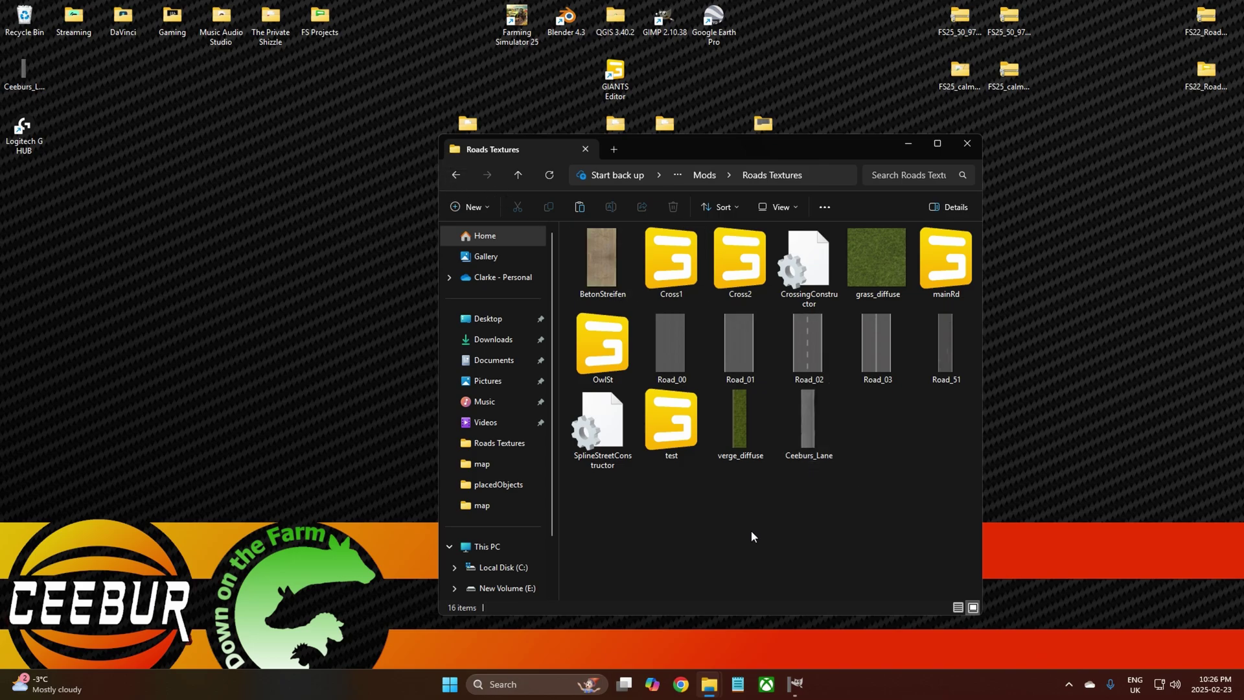
# Check where the Roads Textures folder sits within the FS25_Burrow Mods folder and minimise the folder window
pyautogui.click(456, 174)
pyautogui.click(456, 174)
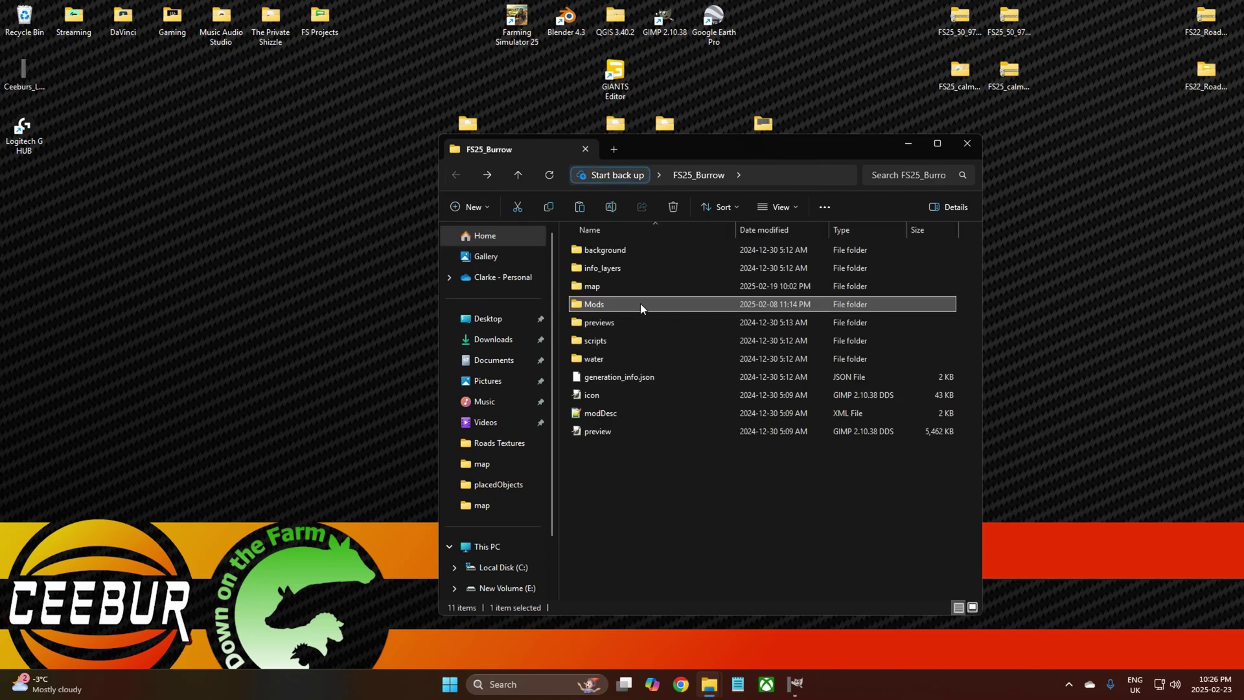
pyautogui.doubleClick(600, 305)
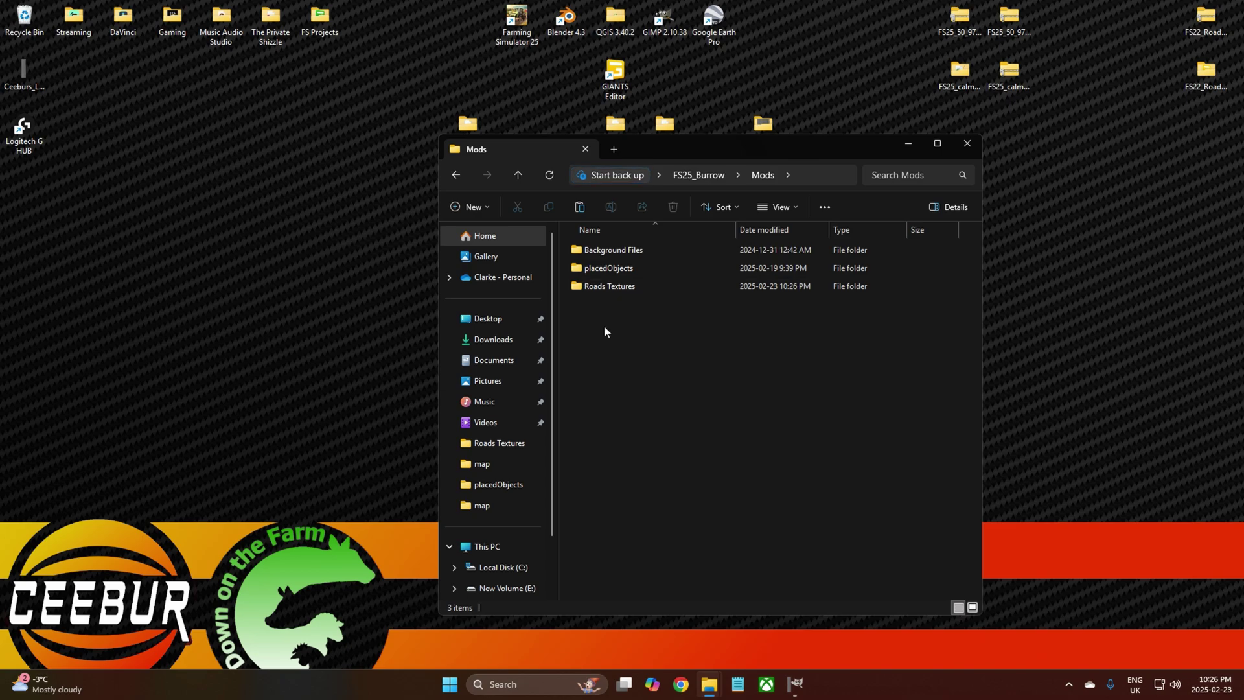
pyautogui.press('Tab')
pyautogui.click(908, 143)
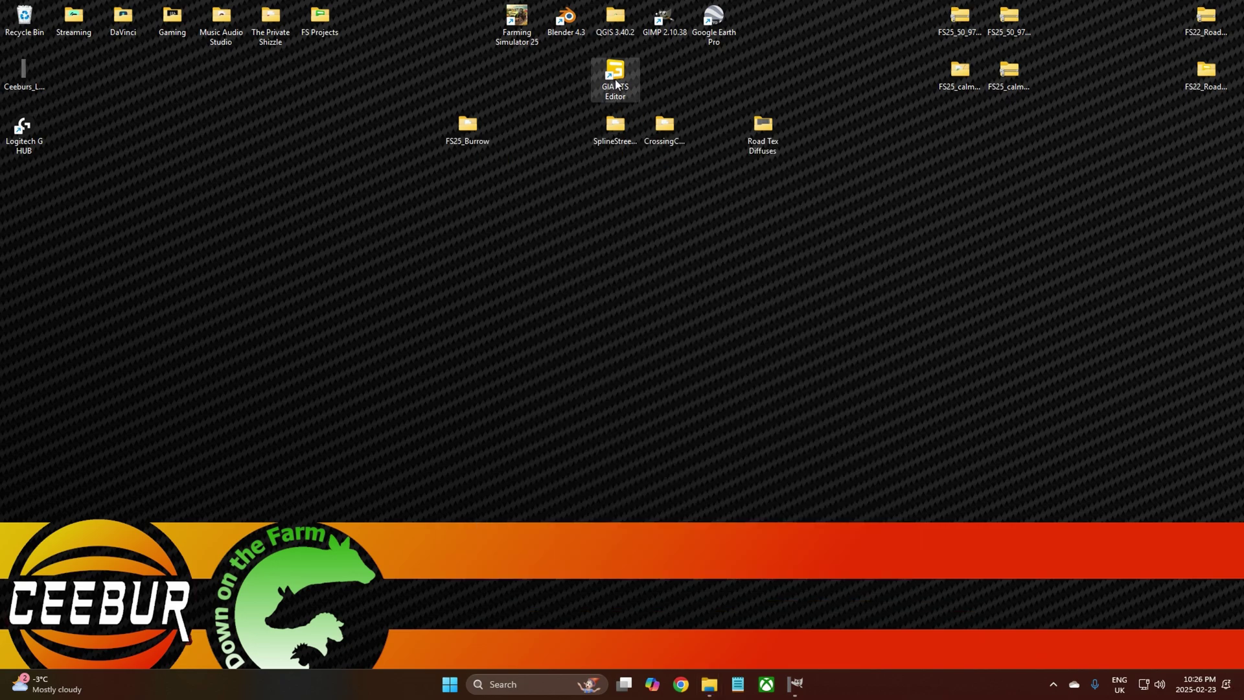
# Open map.i3d from the FS25_Burrow map folder in GIANTS Editor
pyautogui.doubleClick(468, 127)
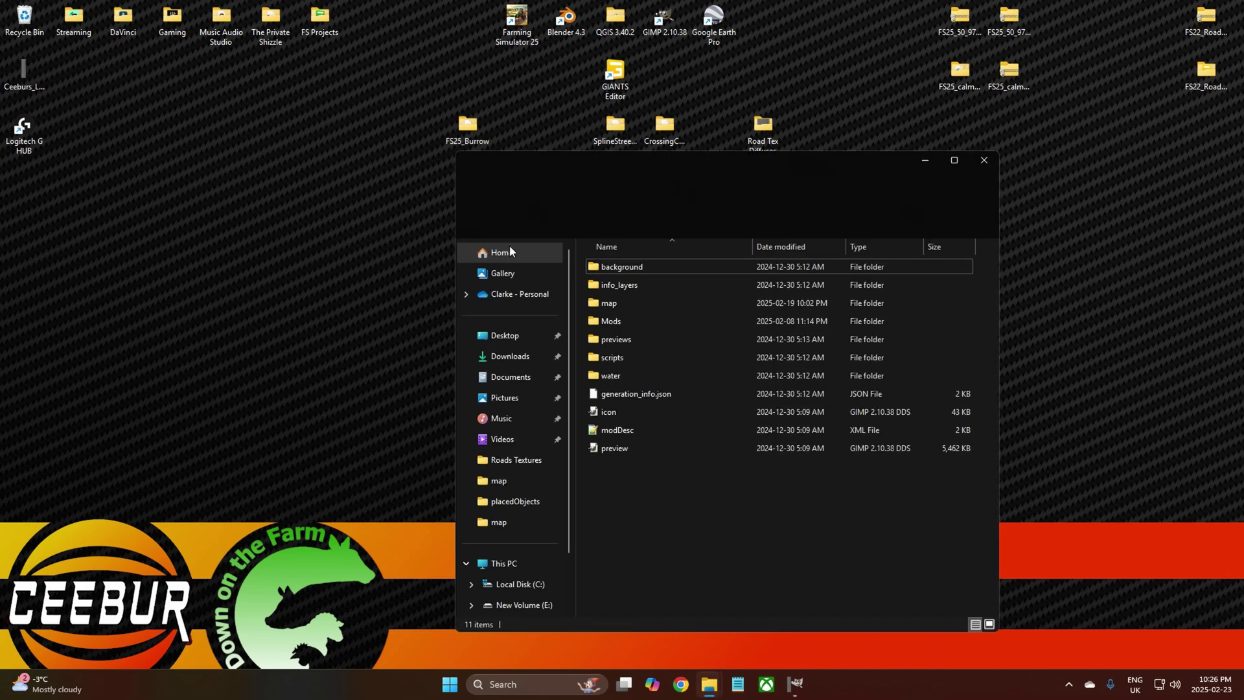
pyautogui.doubleClick(610, 309)
pyautogui.doubleClick(616, 320)
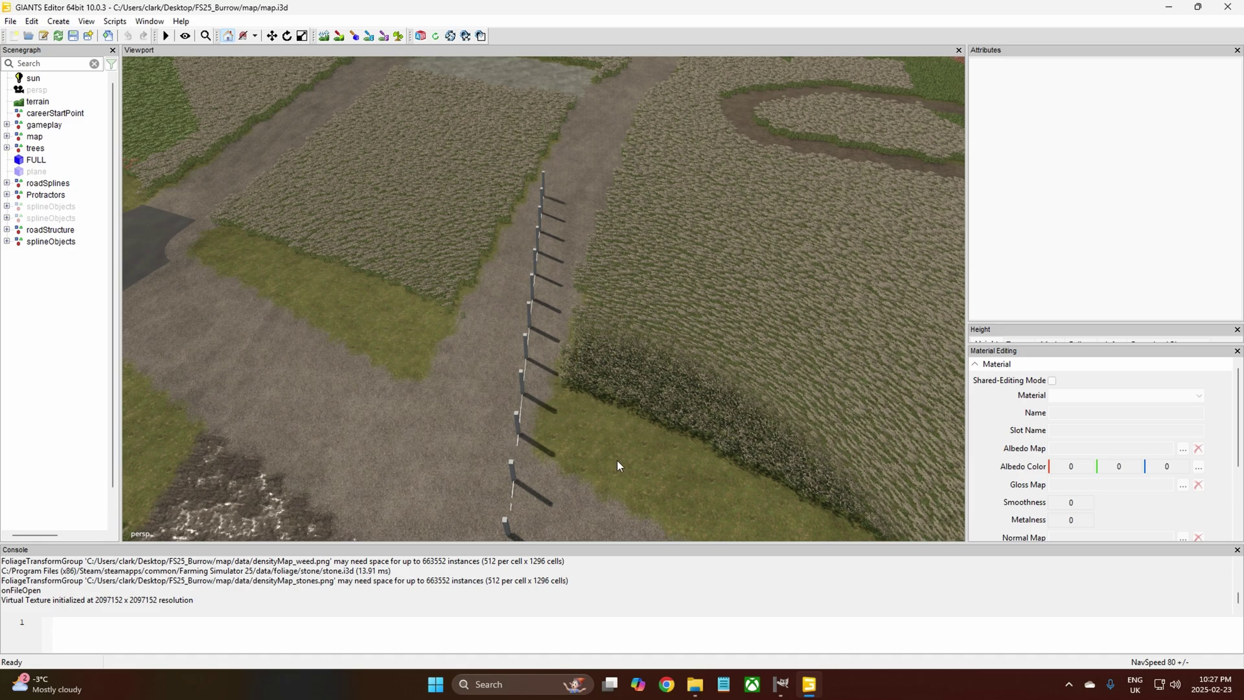
pyautogui.scroll(3, 613, 424)
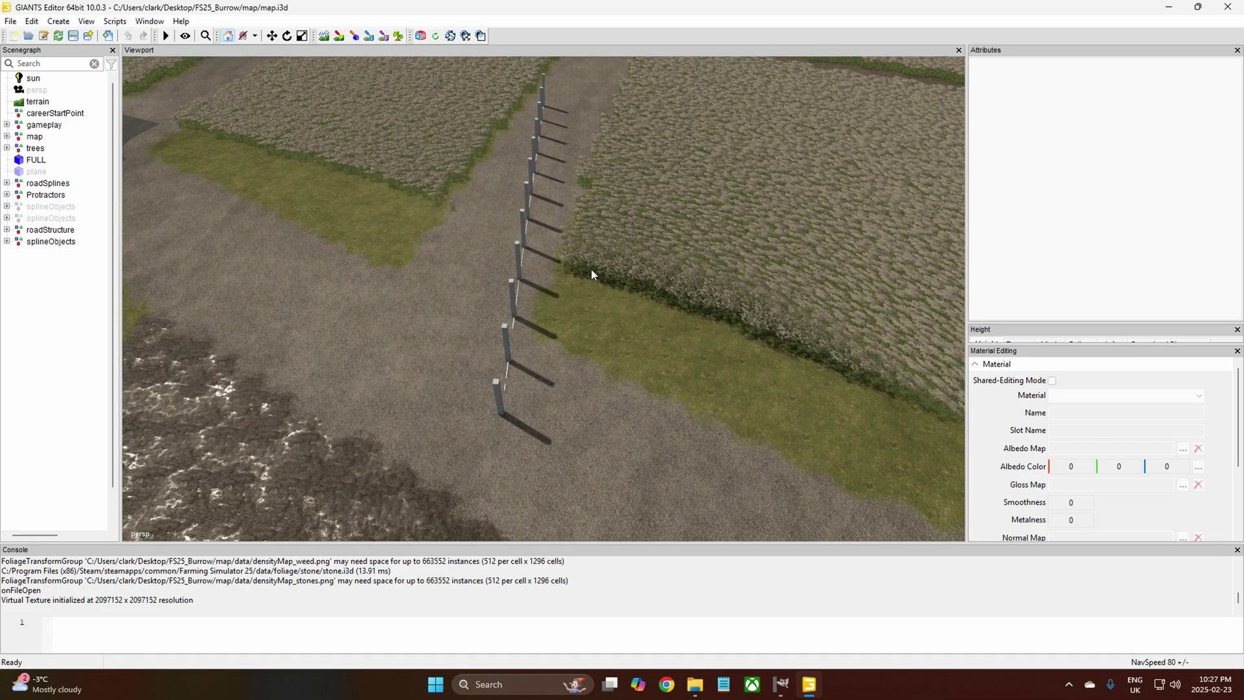
pyautogui.scroll(-4, 591, 274)
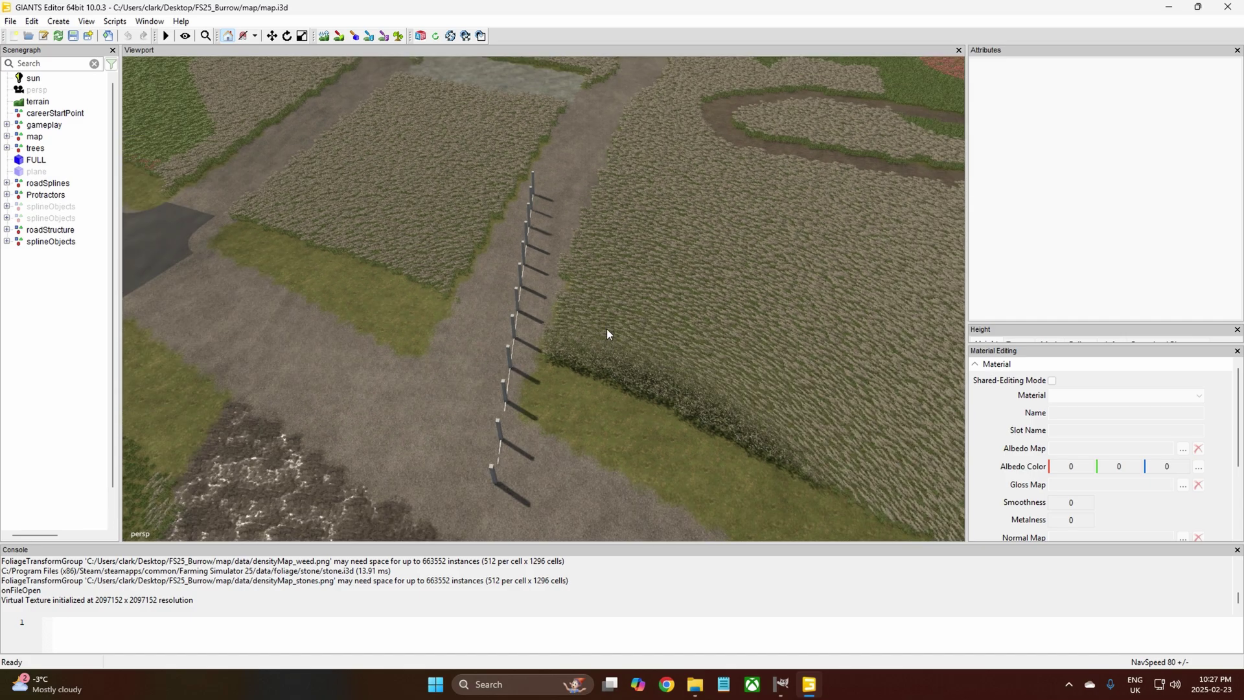
# Minimise the map editor and map folder windows and launch SplineStreetConstructor v1.64 from its desktop folder, with only its window in view
pyautogui.click(1168, 7)
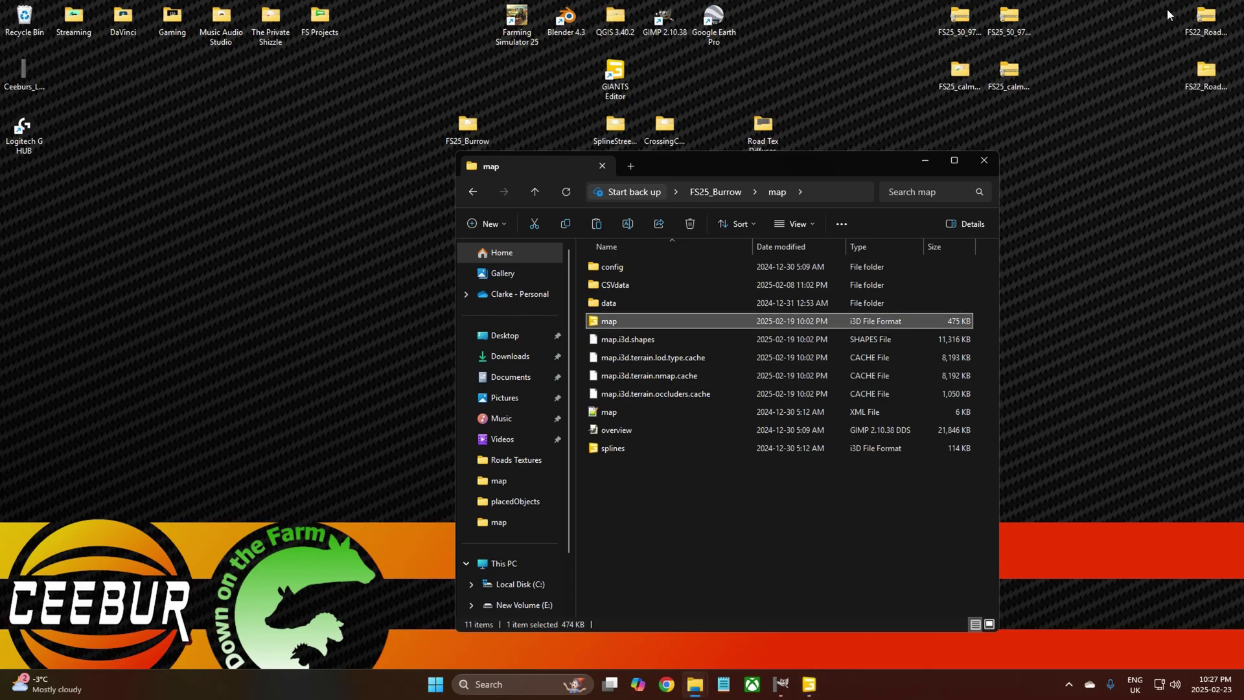
pyautogui.click(925, 161)
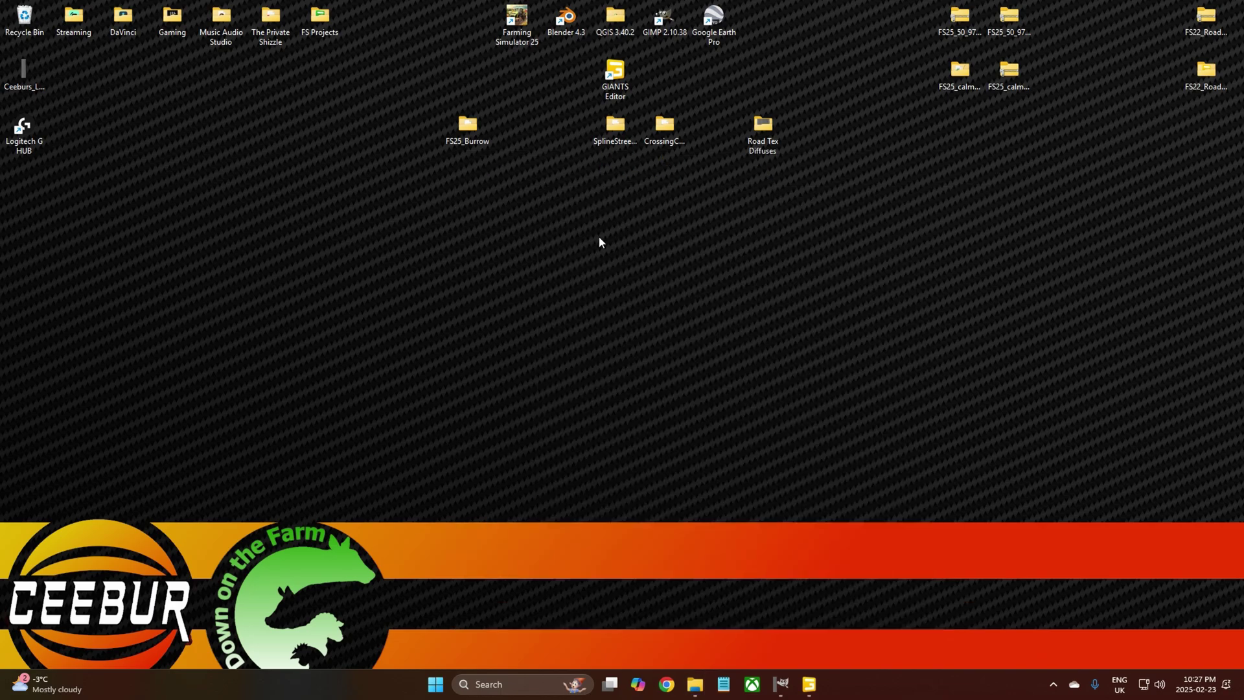
pyautogui.doubleClick(603, 130)
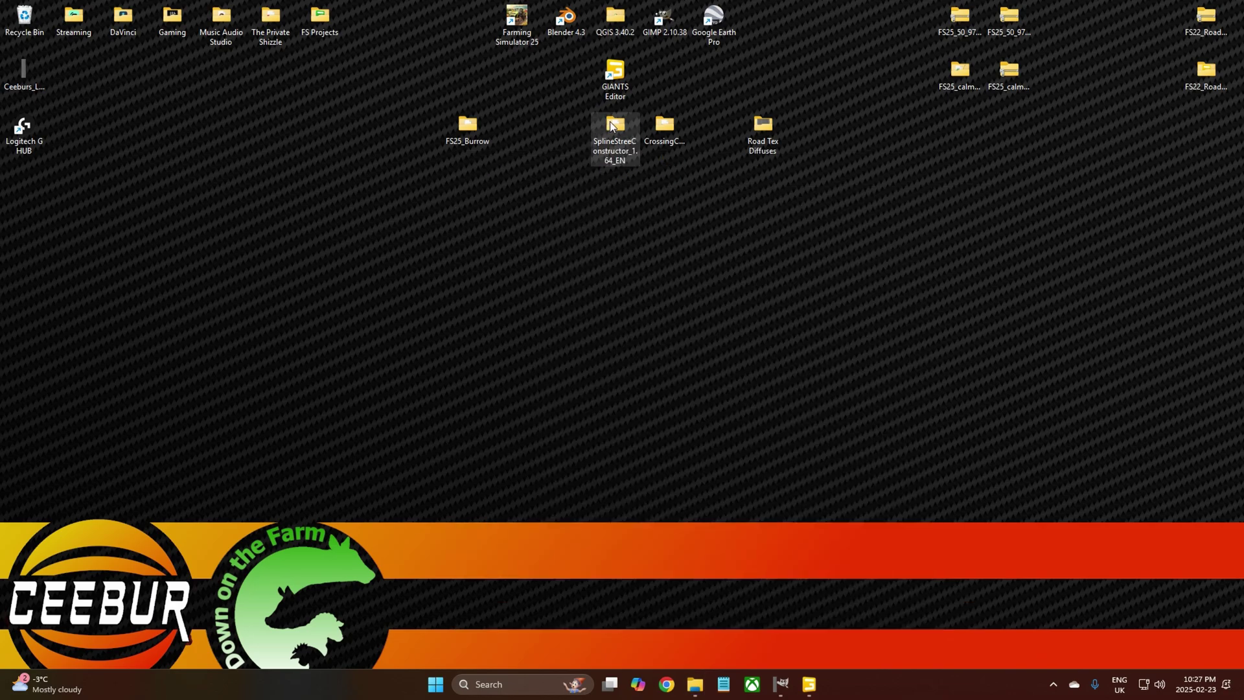
pyautogui.doubleClick(887, 310)
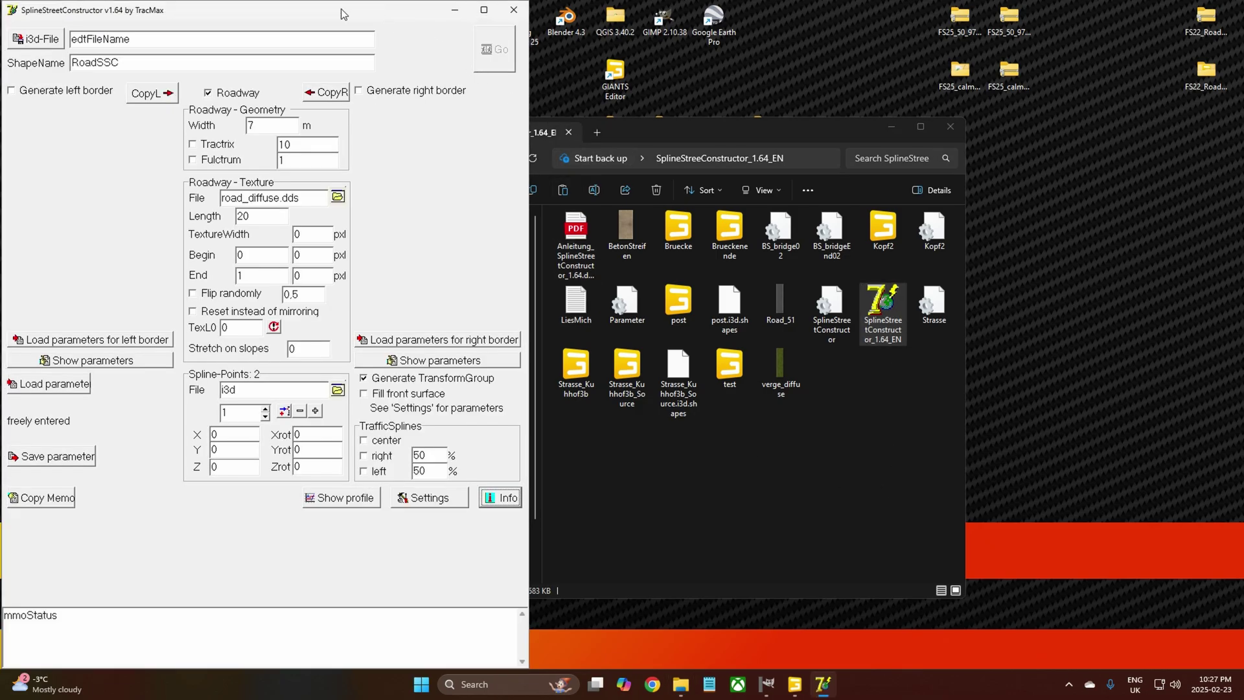
pyautogui.moveTo(346, 15); pyautogui.dragTo(674, 33)
pyautogui.click(892, 126)
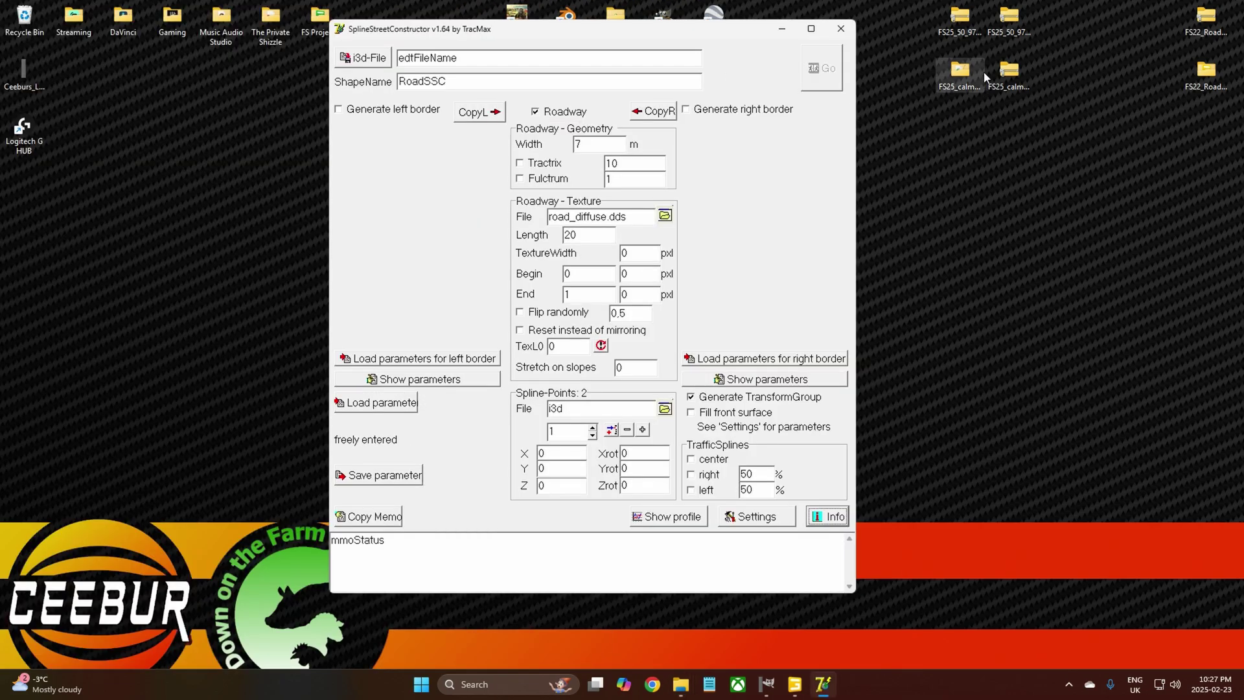
pyautogui.moveTo(577, 34); pyautogui.dragTo(635, 47)
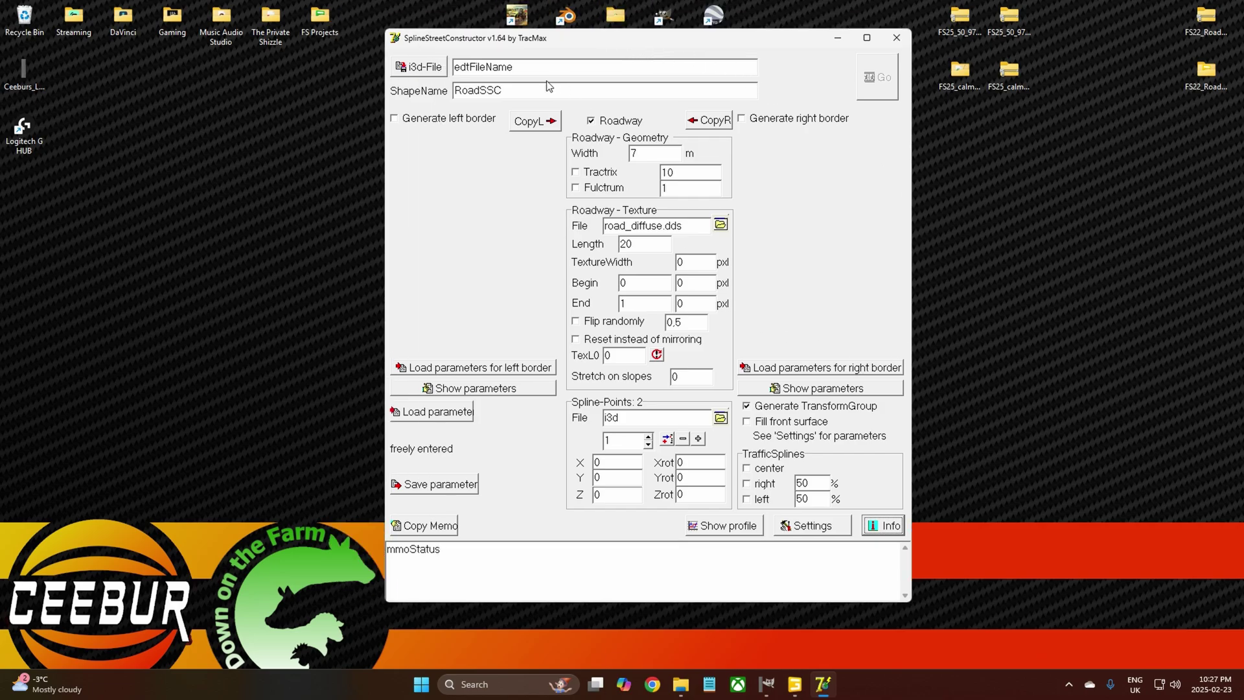
# Set the output i3d file to mainRd in the FS25_Burrow Mods folder's Roads Textures subfolder
pyautogui.click(425, 67)
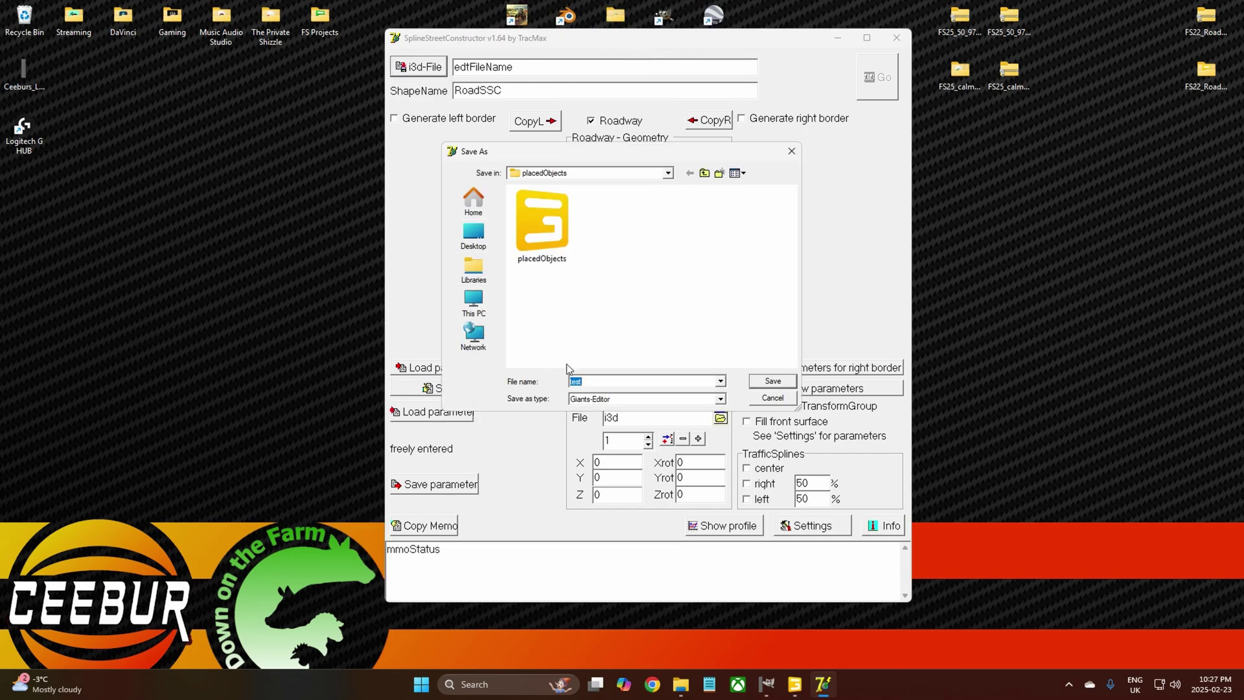
pyautogui.click(668, 174)
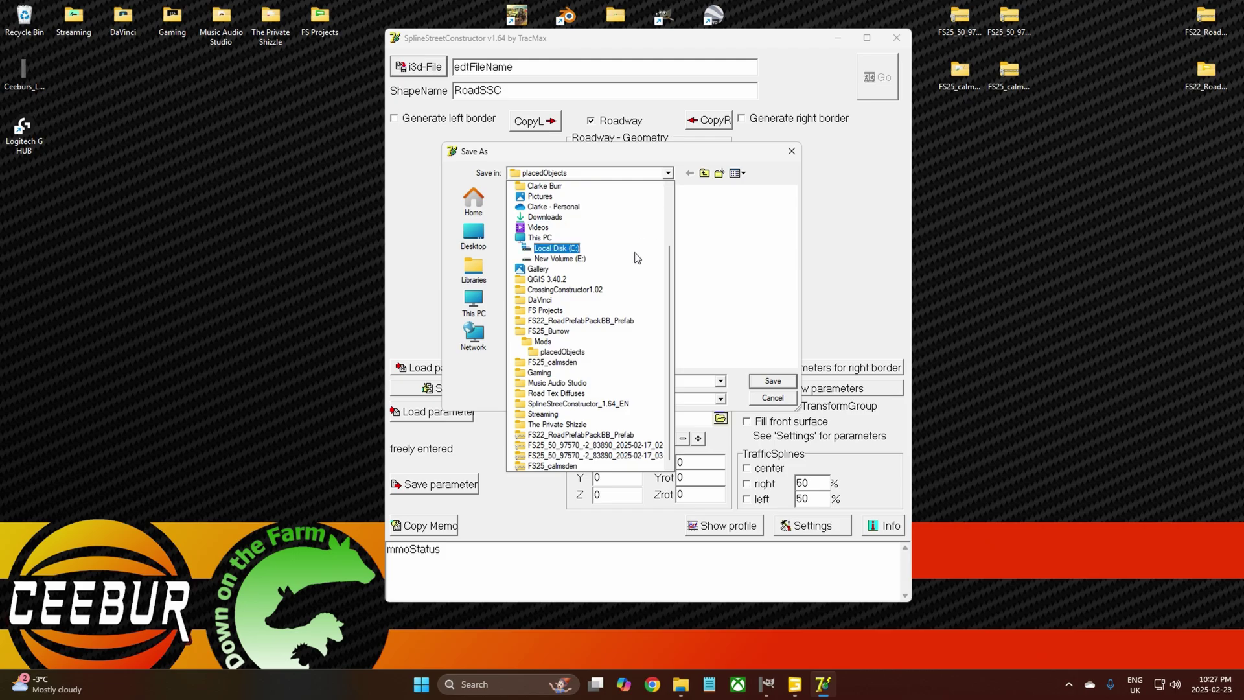
pyautogui.click(543, 342)
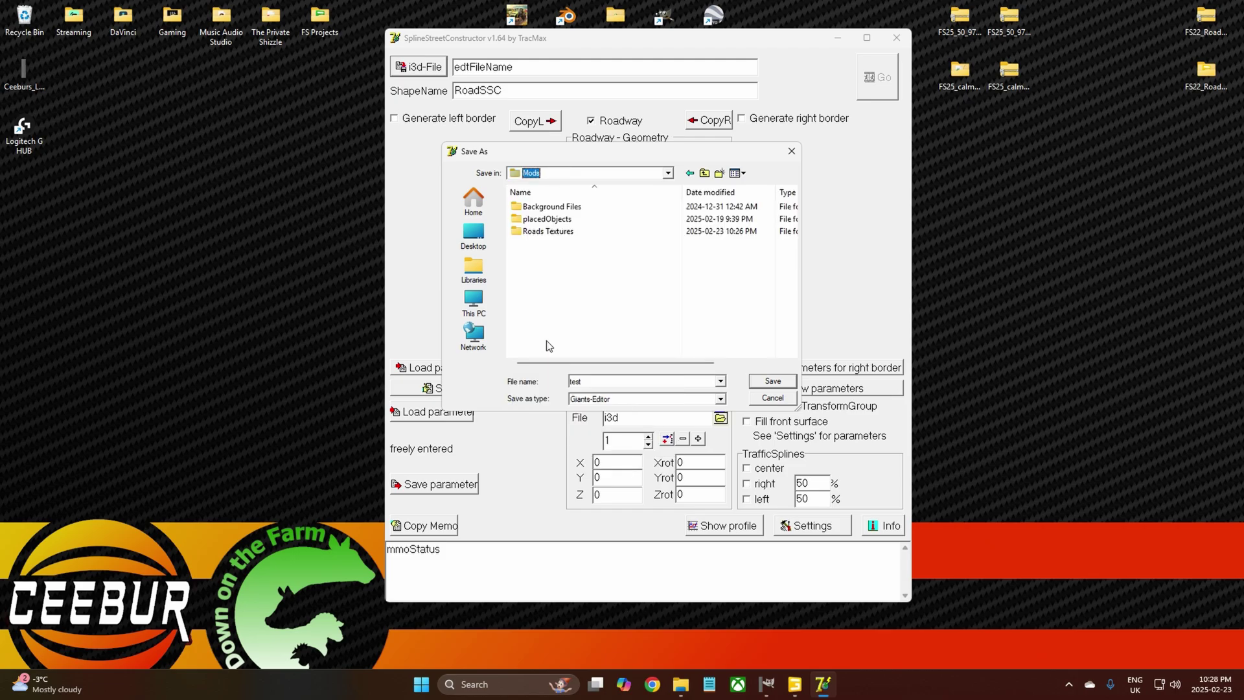
pyautogui.doubleClick(554, 232)
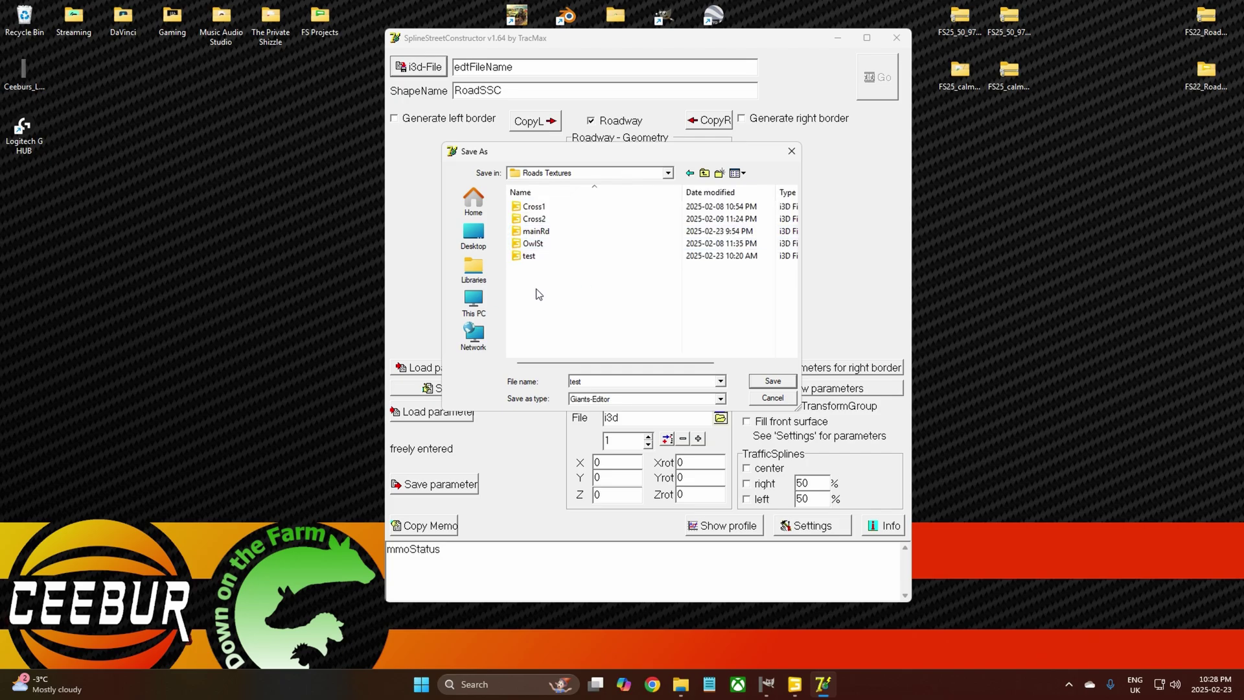
pyautogui.click(543, 232)
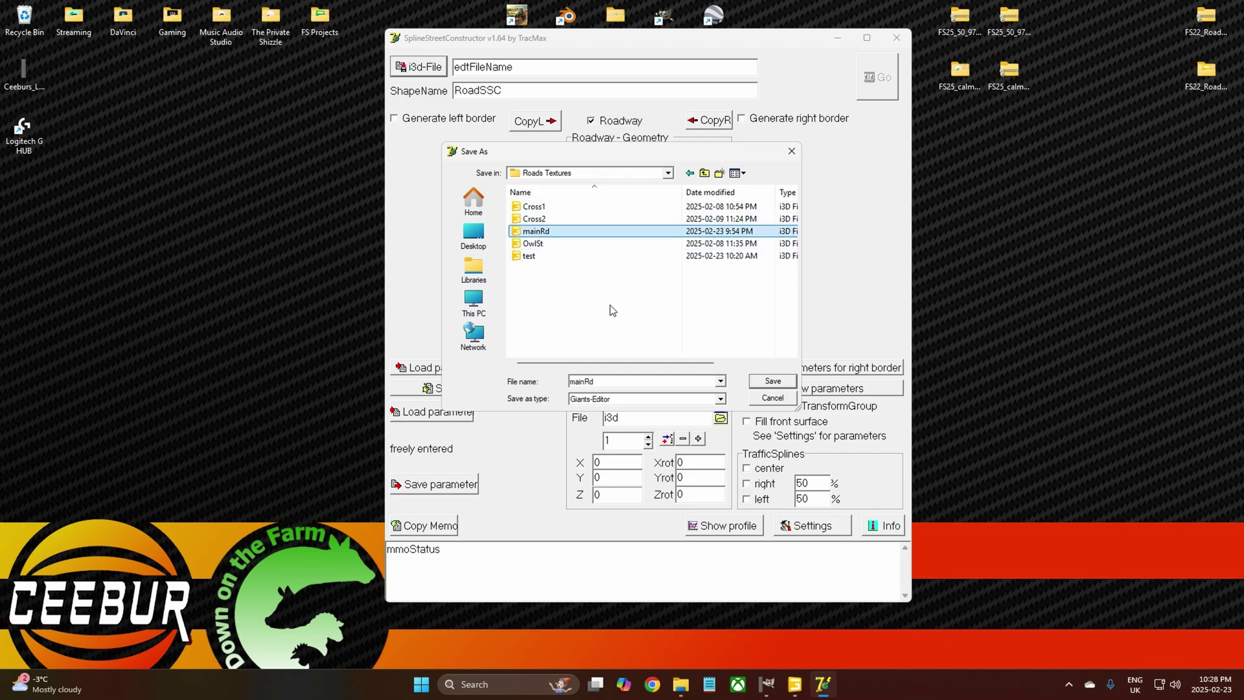
pyautogui.click(773, 381)
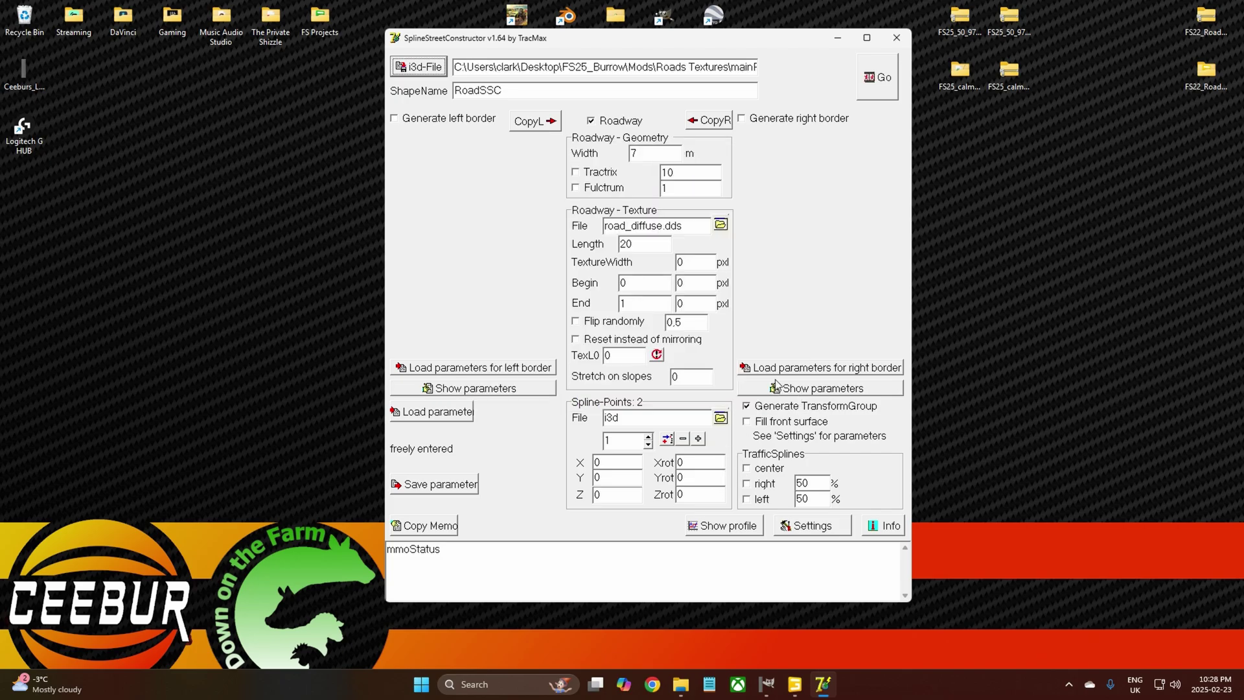
# Name the shape Ceebs Lane and choose Ceeburs_Lane.dds as the roadway texture
pyautogui.doubleClick(515, 94)
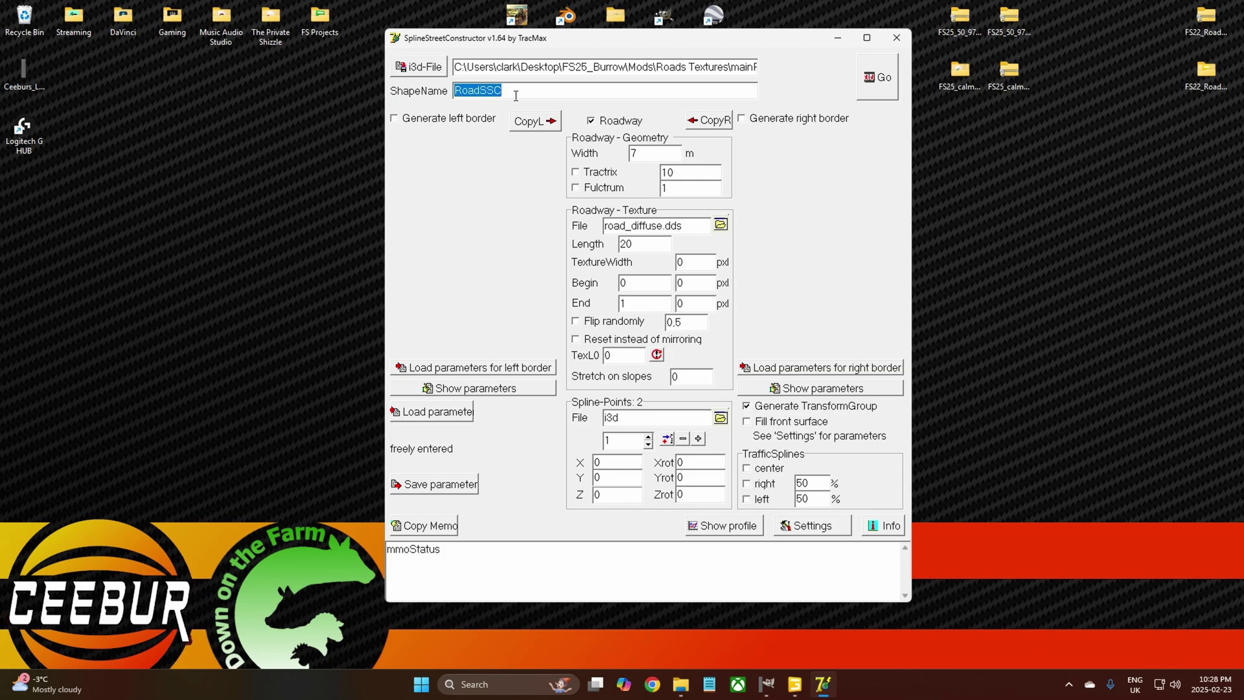
pyautogui.write('Ceebs Lane')
pyautogui.click(721, 226)
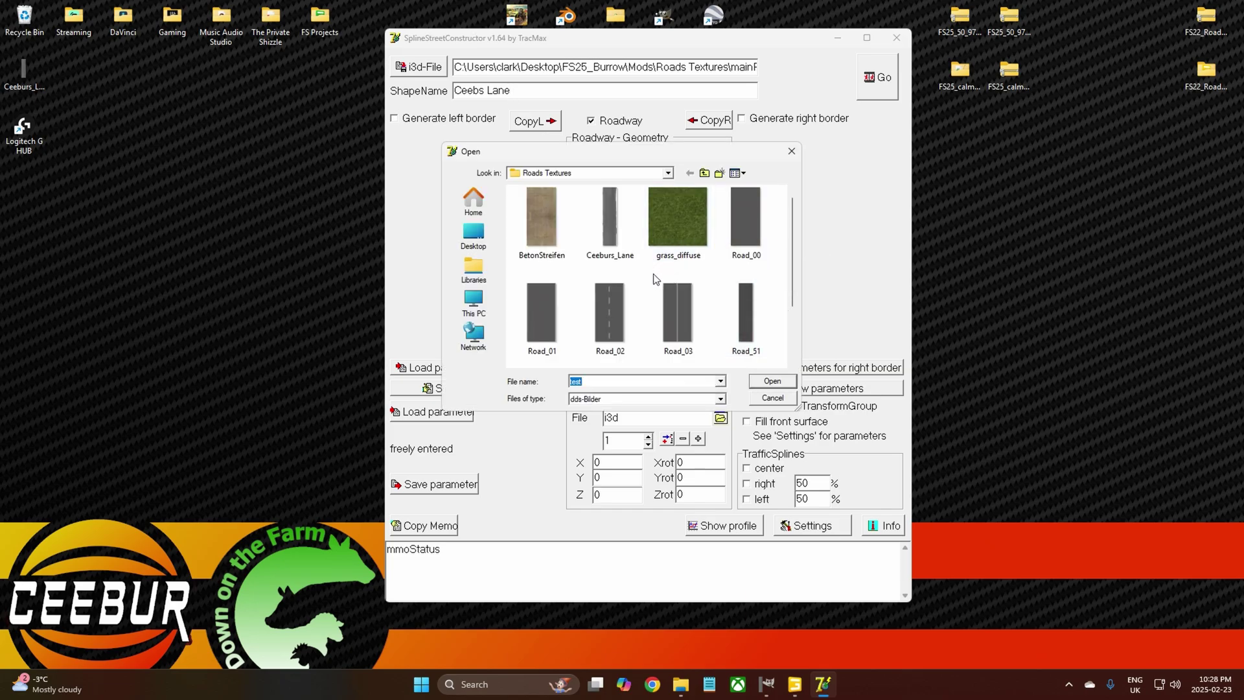
pyautogui.click(615, 236)
pyautogui.click(773, 385)
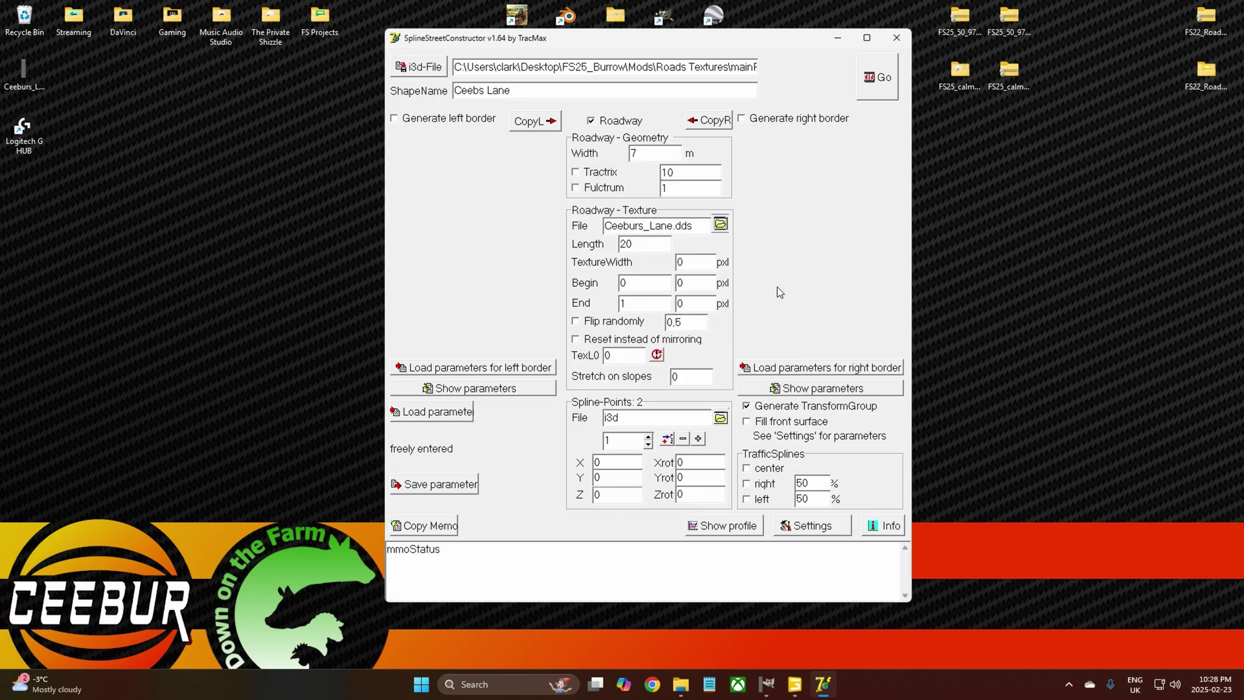
# Load the spline points from placedObjects.i3d in the Mods folder's placedObjects subfolder
pyautogui.click(721, 419)
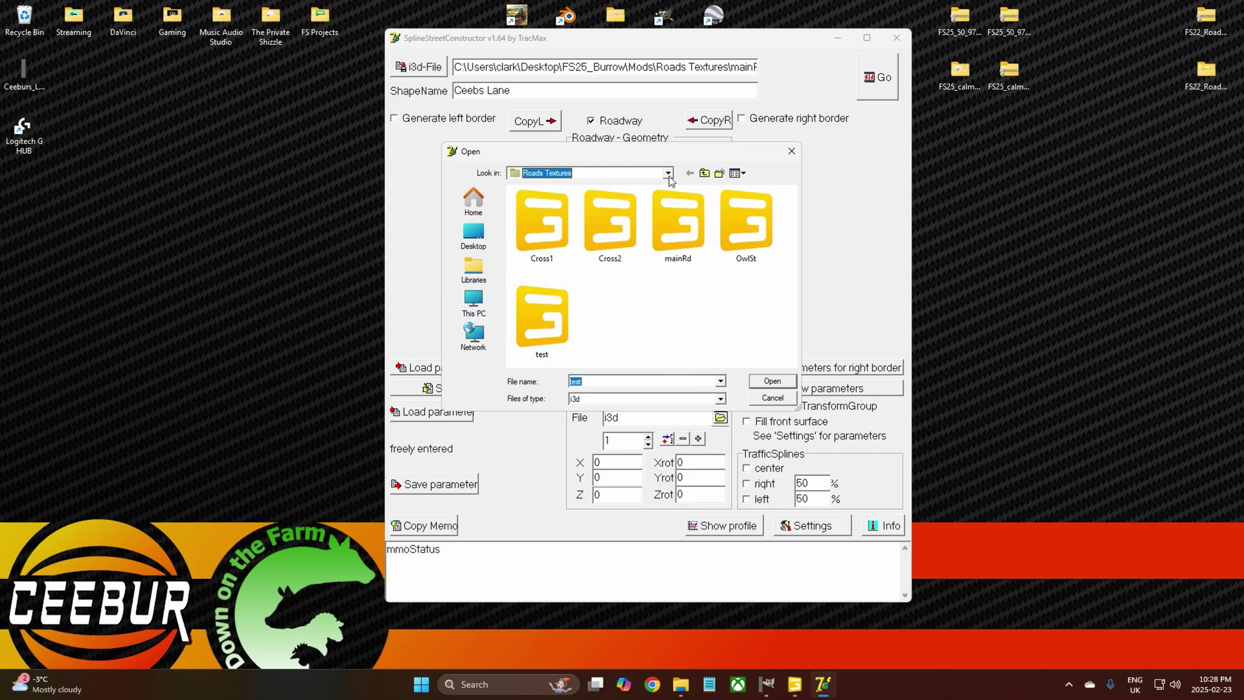
pyautogui.click(668, 174)
pyautogui.click(545, 341)
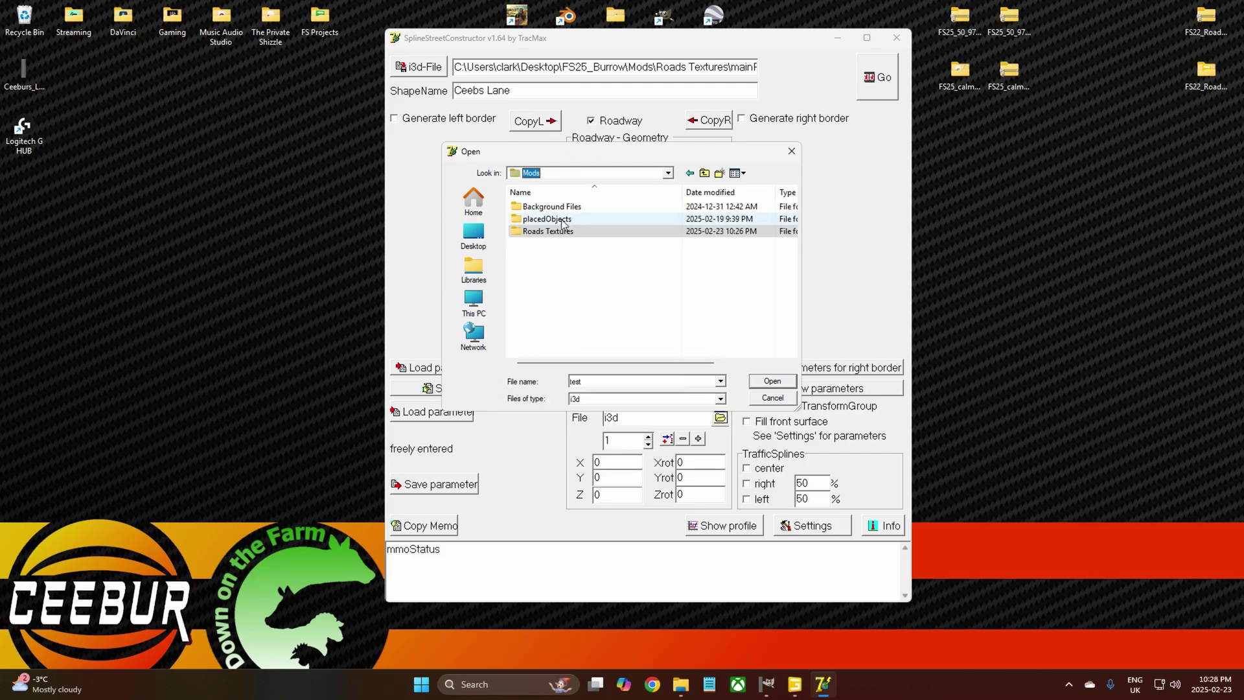
pyautogui.click(554, 220)
pyautogui.doubleClick(554, 221)
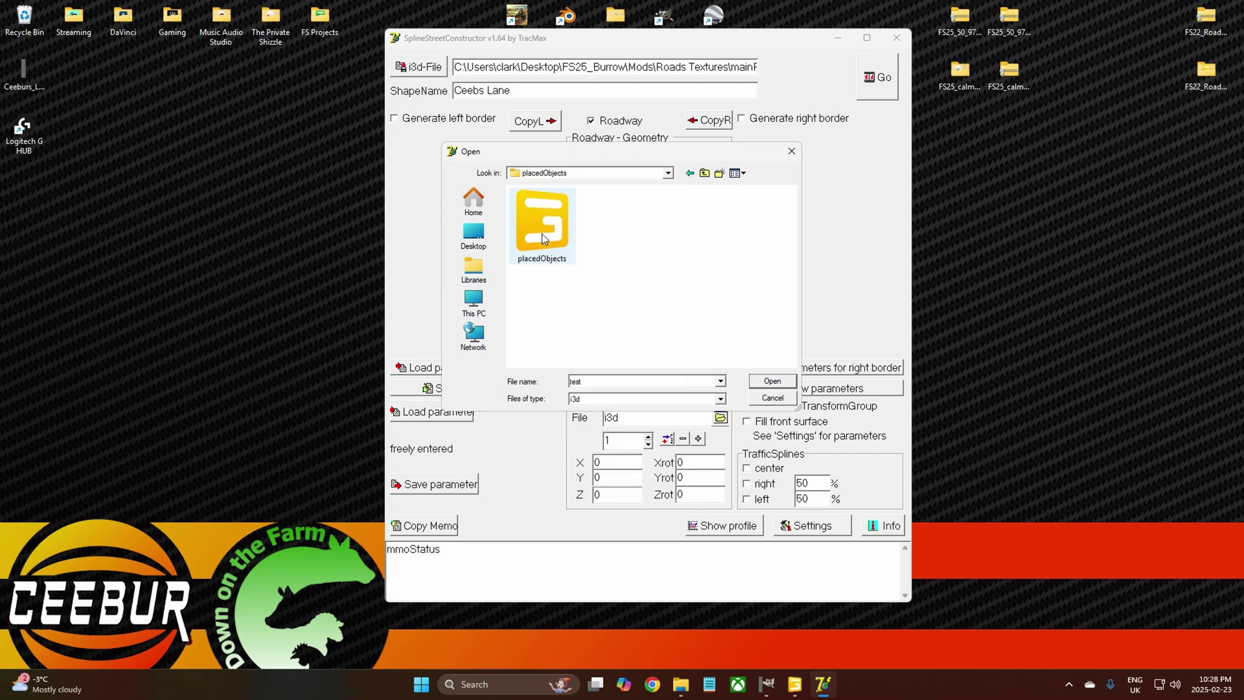
pyautogui.click(542, 233)
pyautogui.click(777, 384)
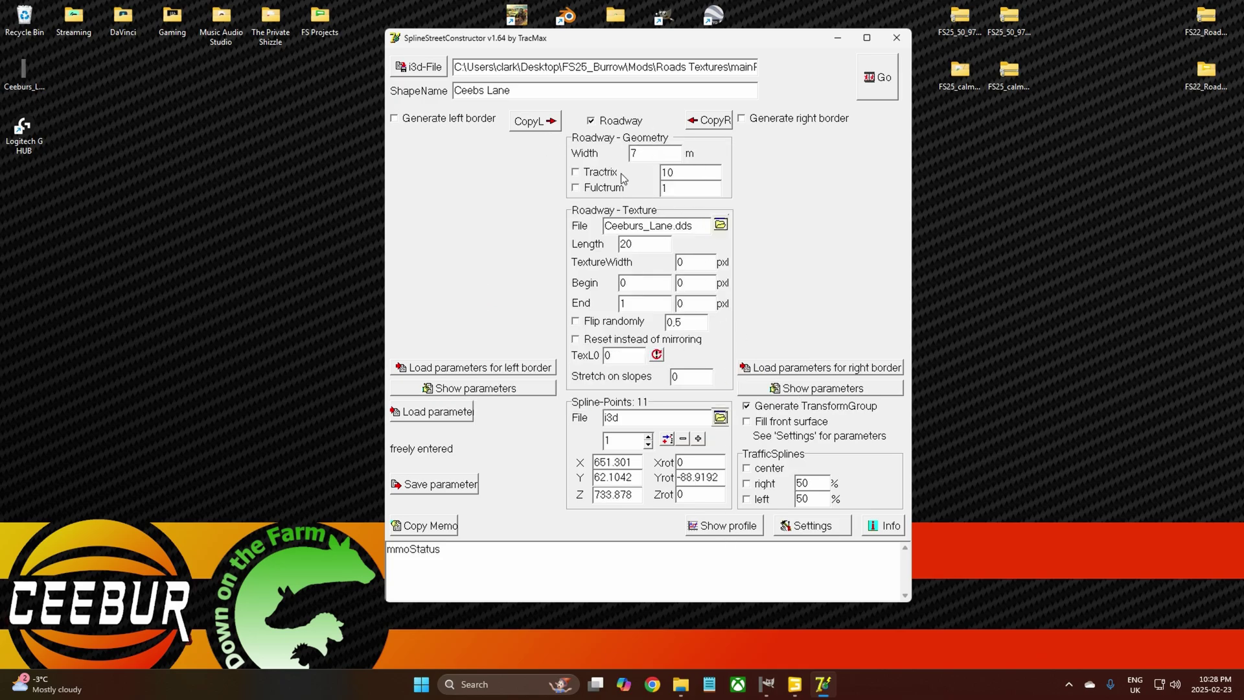
# Set the roadway width to 4 m and generate the road
pyautogui.doubleClick(642, 153)
pyautogui.click(881, 78)
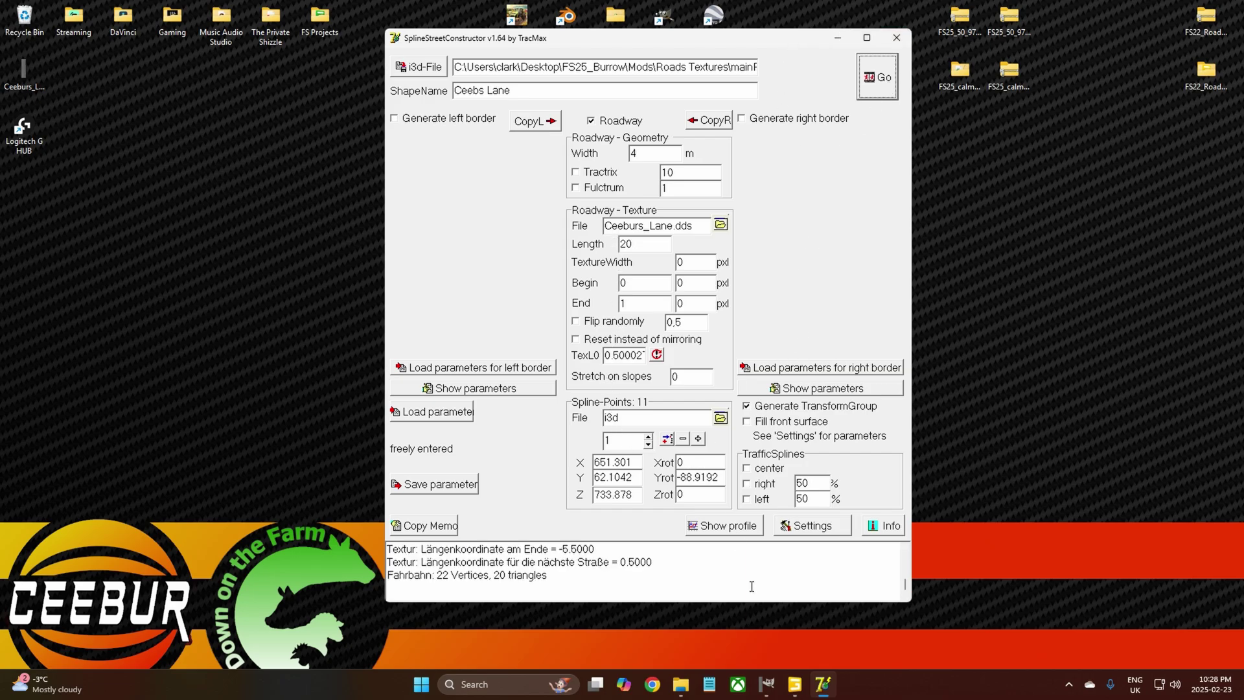
# Switch to GIANTS Editor and close the SplineStreetConstructor folder window
pyautogui.click(680, 685)
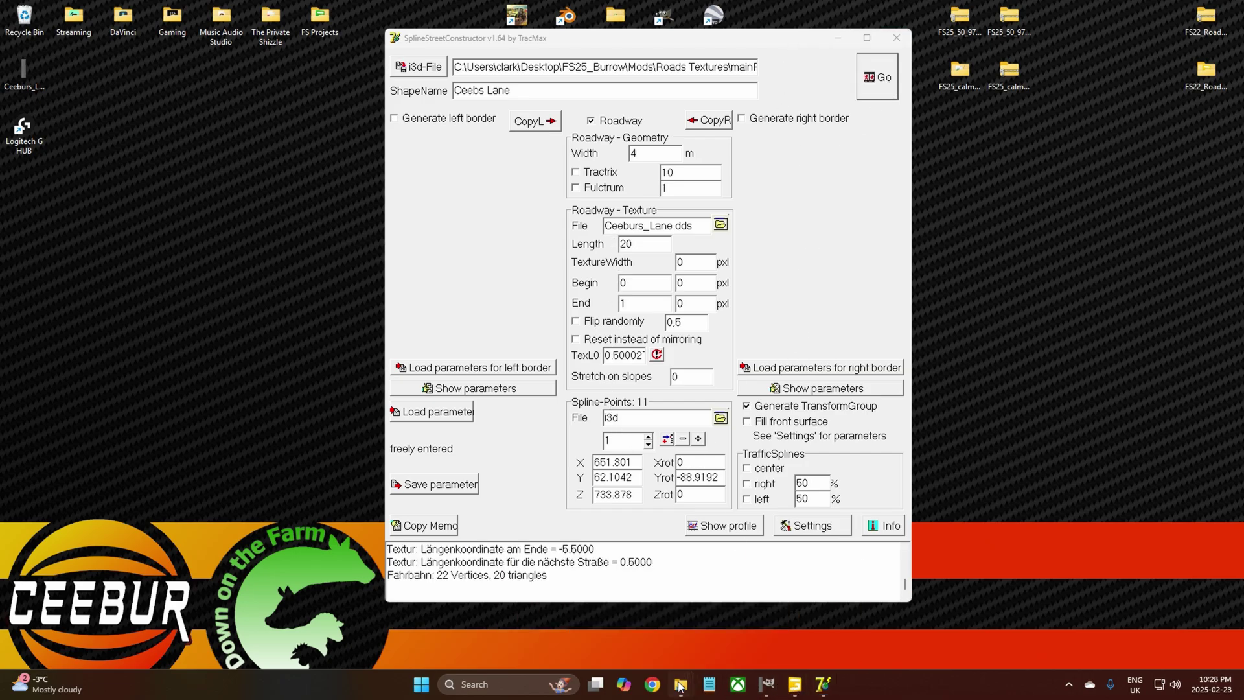
pyautogui.click(651, 636)
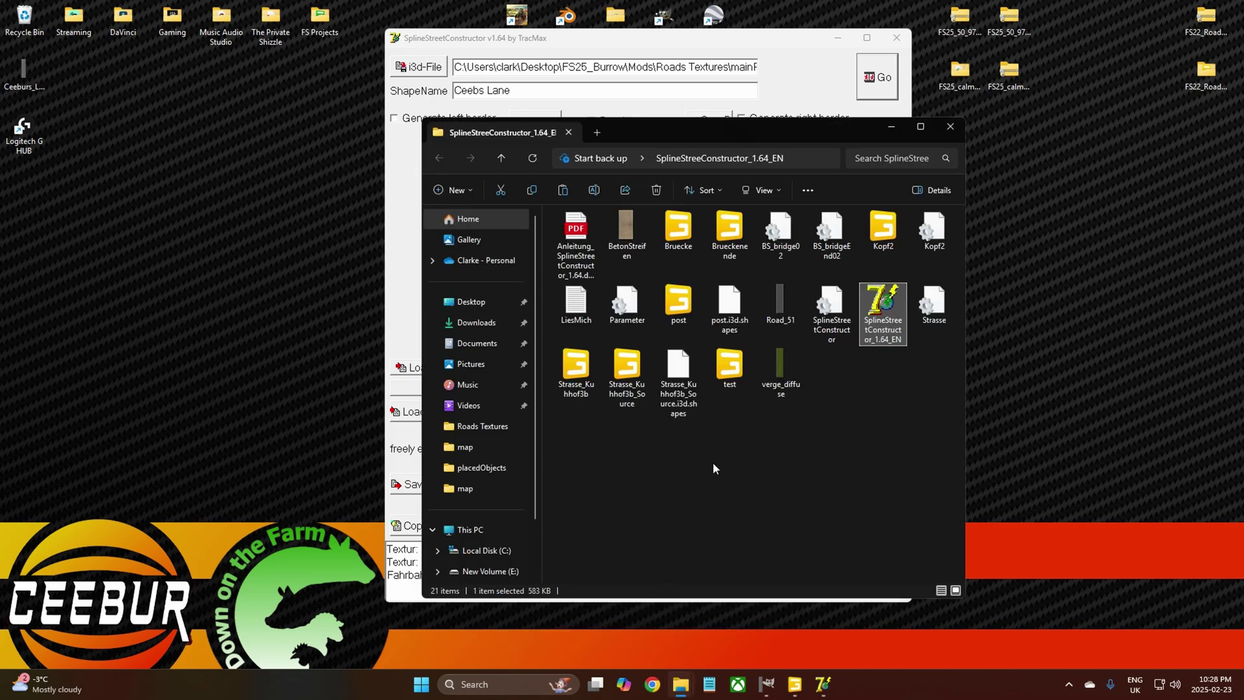
pyautogui.click(794, 692)
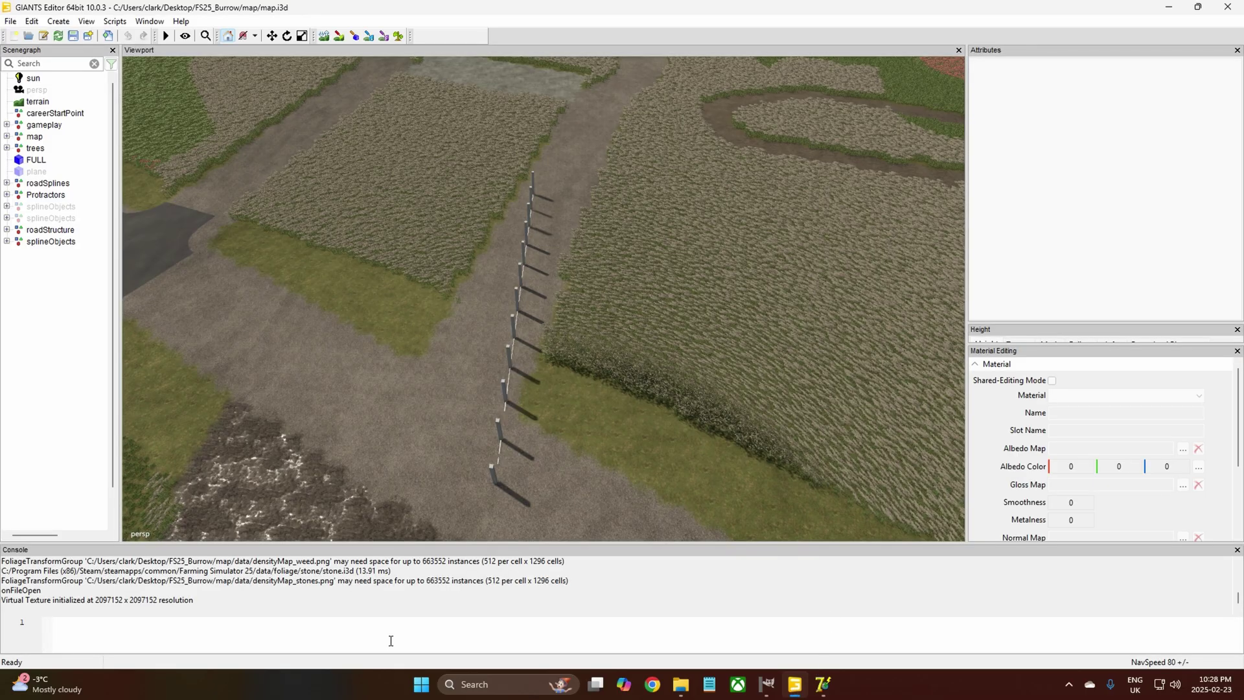
pyautogui.moveTo(684, 688)
pyautogui.click(640, 639)
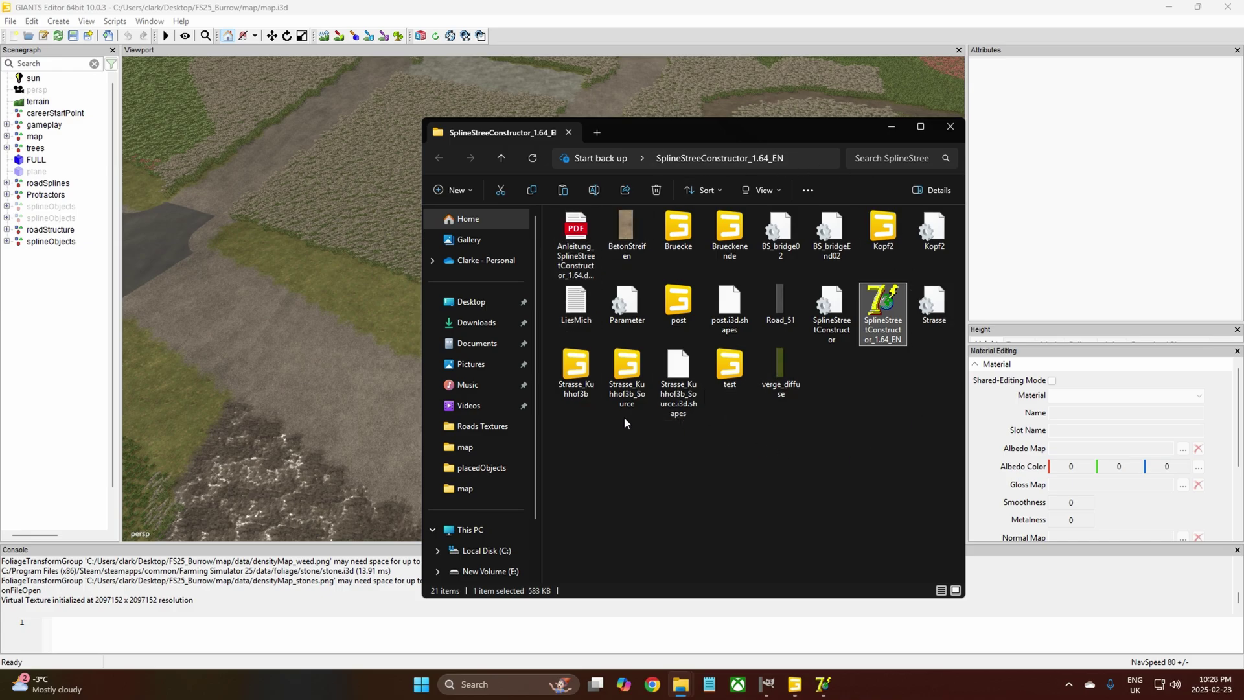
pyautogui.click(950, 130)
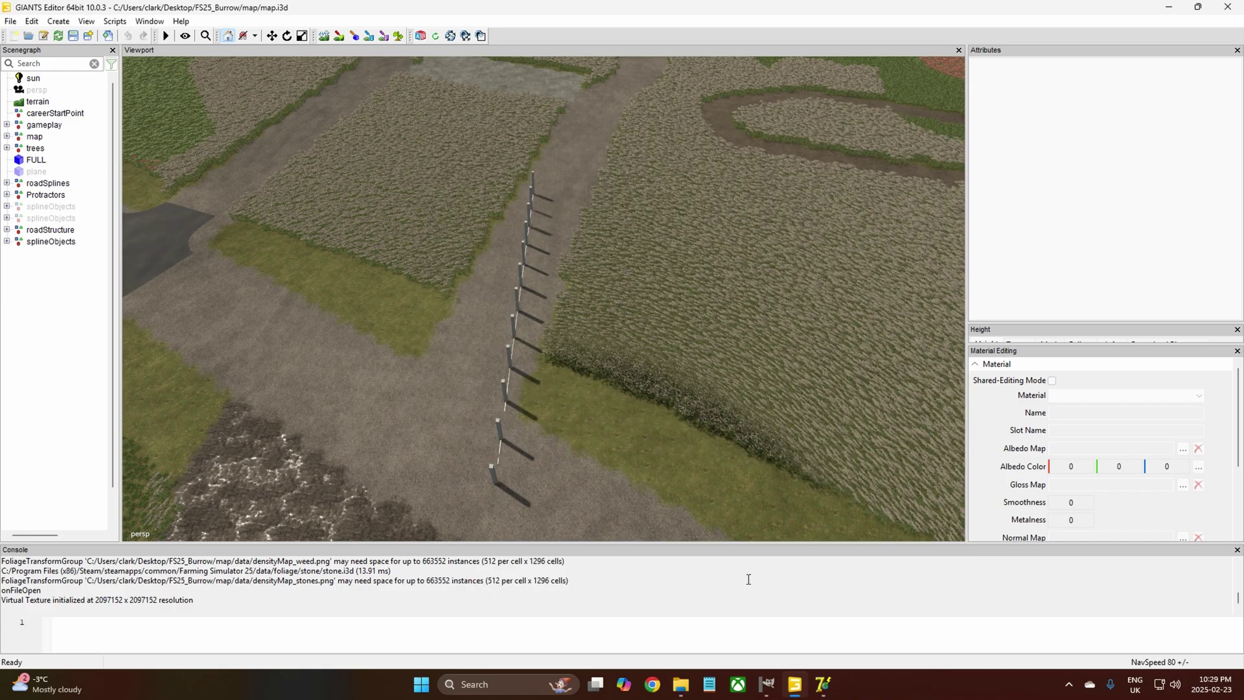
# Import mainRd.i3d from the Roads Textures folder into the open map scene and minimise the folder window
pyautogui.moveTo(680, 684)
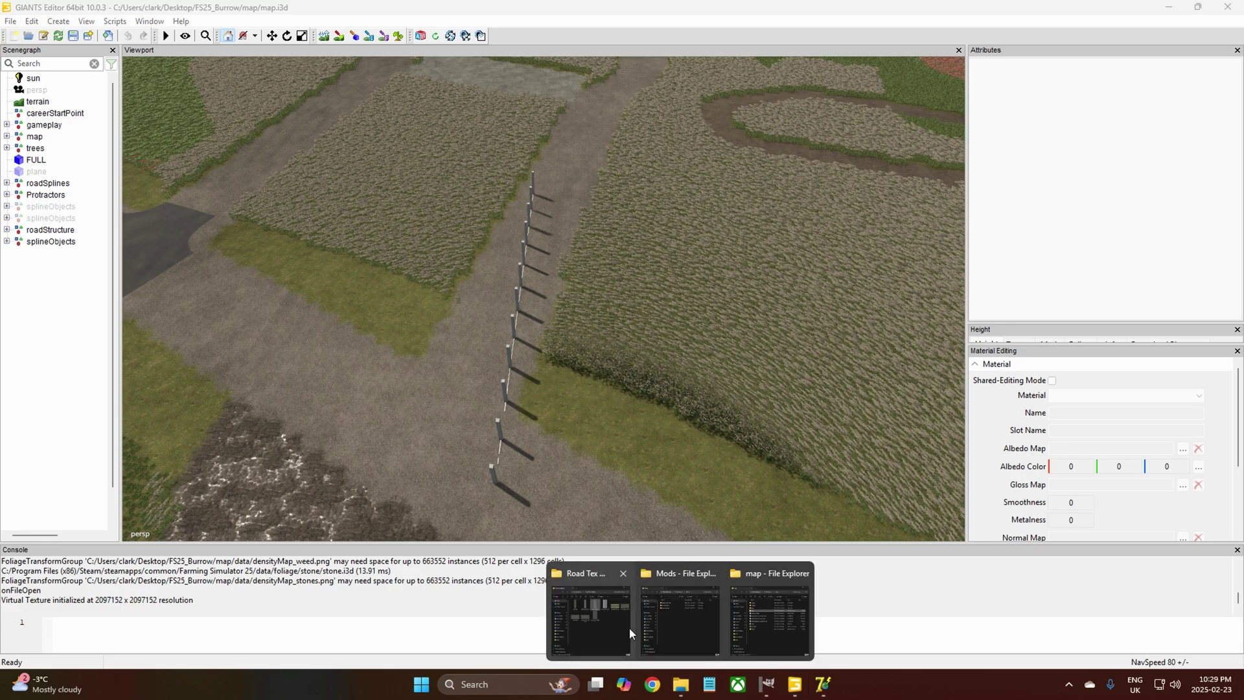
pyautogui.click(697, 634)
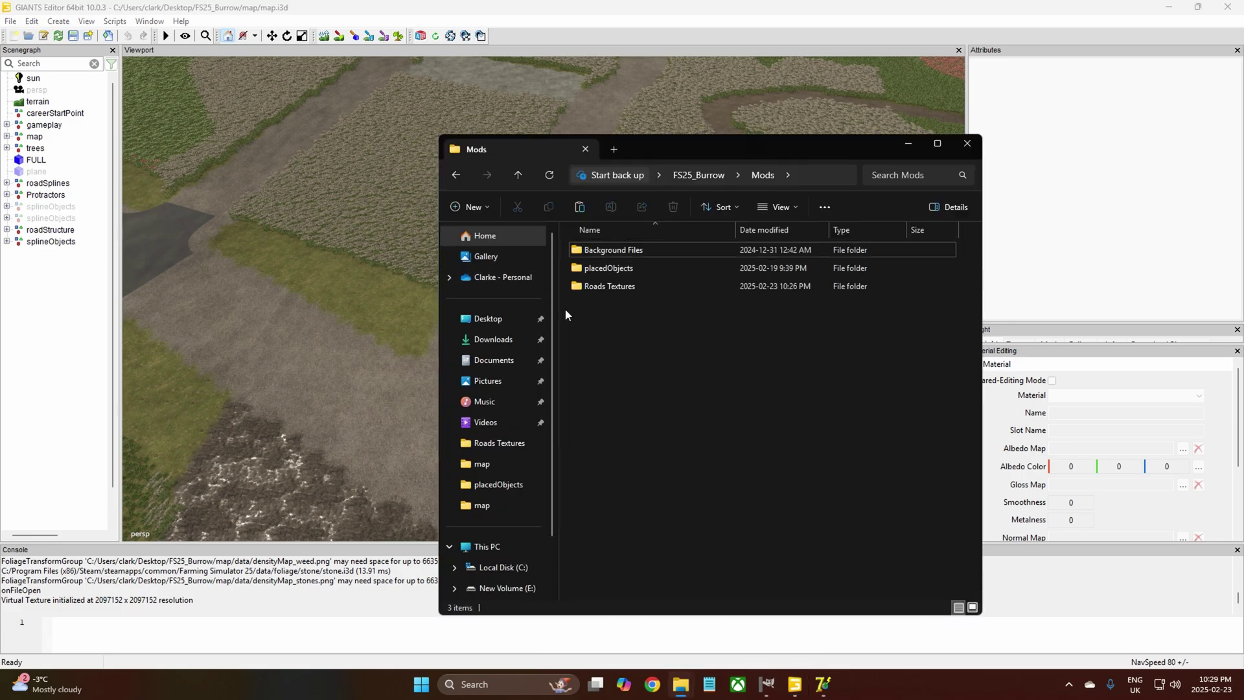
pyautogui.doubleClick(619, 286)
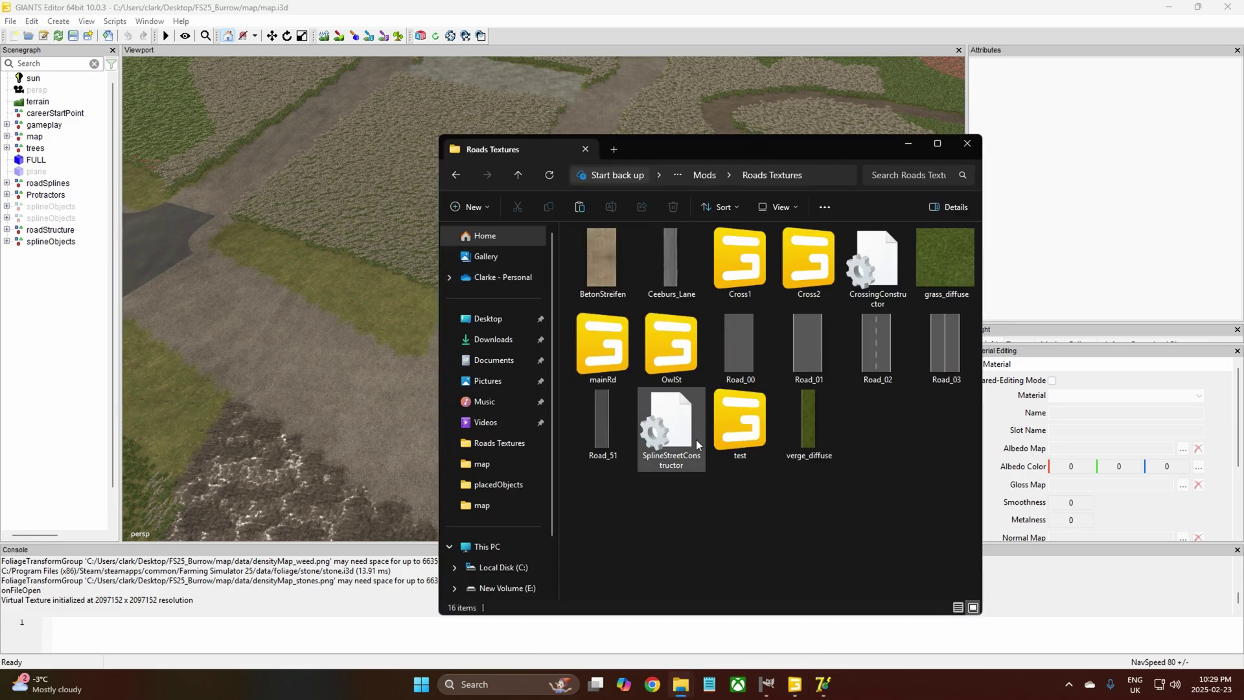
pyautogui.moveTo(601, 350); pyautogui.dragTo(329, 316)
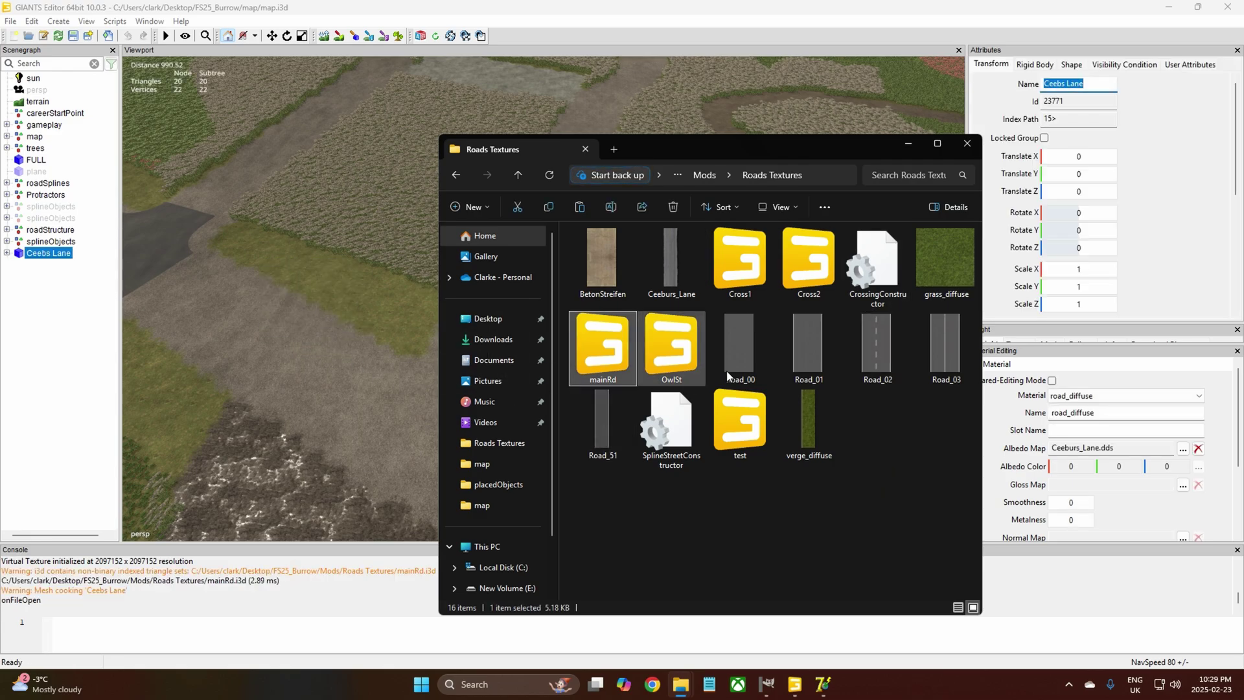
pyautogui.click(904, 143)
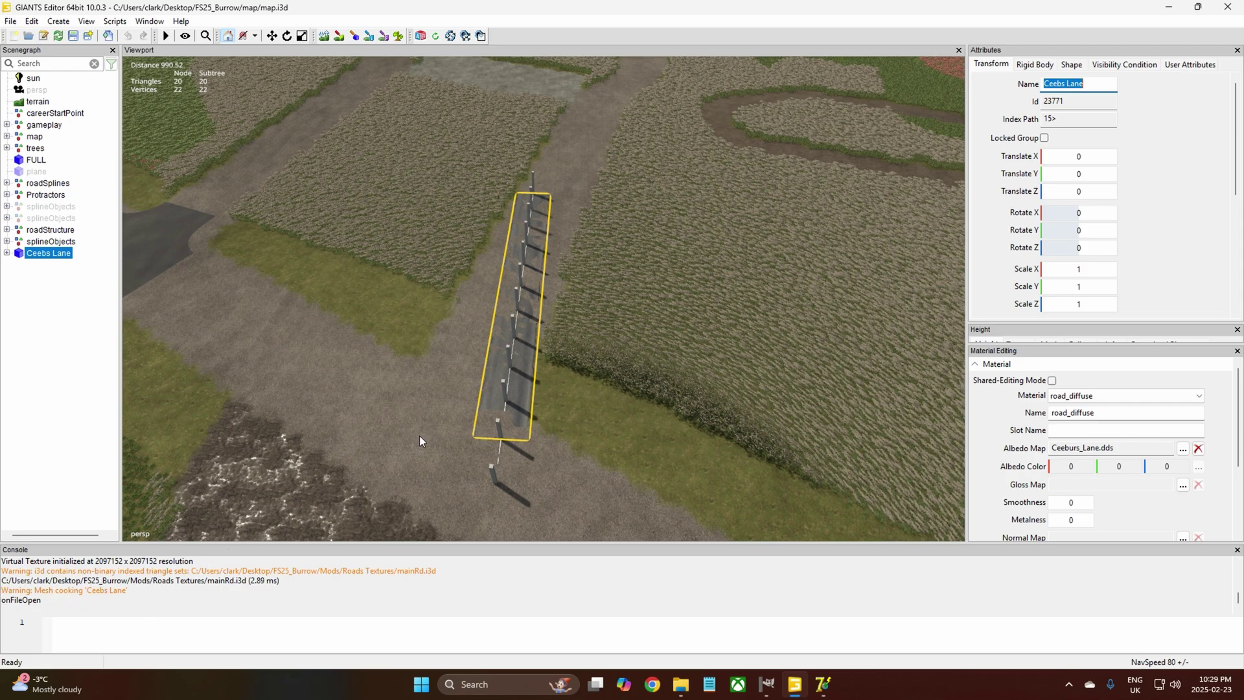
# Move the Ceebs Lane road along Z to about -84.4 onto the bare field and inspect its texture up close
pyautogui.moveTo(493, 351); pyautogui.dragTo(531, 355, button='right')
pyautogui.moveTo(609, 349); pyautogui.dragTo(670, 389, button='right')
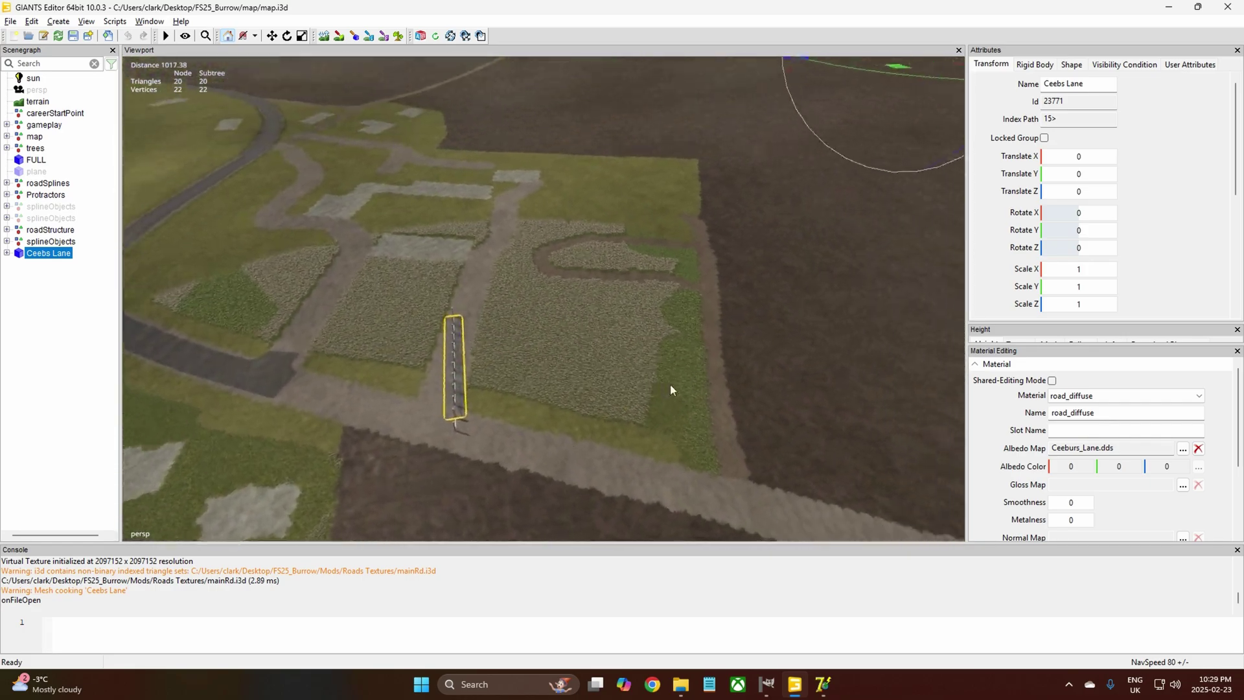
pyautogui.moveTo(795, 64); pyautogui.dragTo(839, 79)
pyautogui.moveTo(786, 305); pyautogui.dragTo(715, 331, button='right')
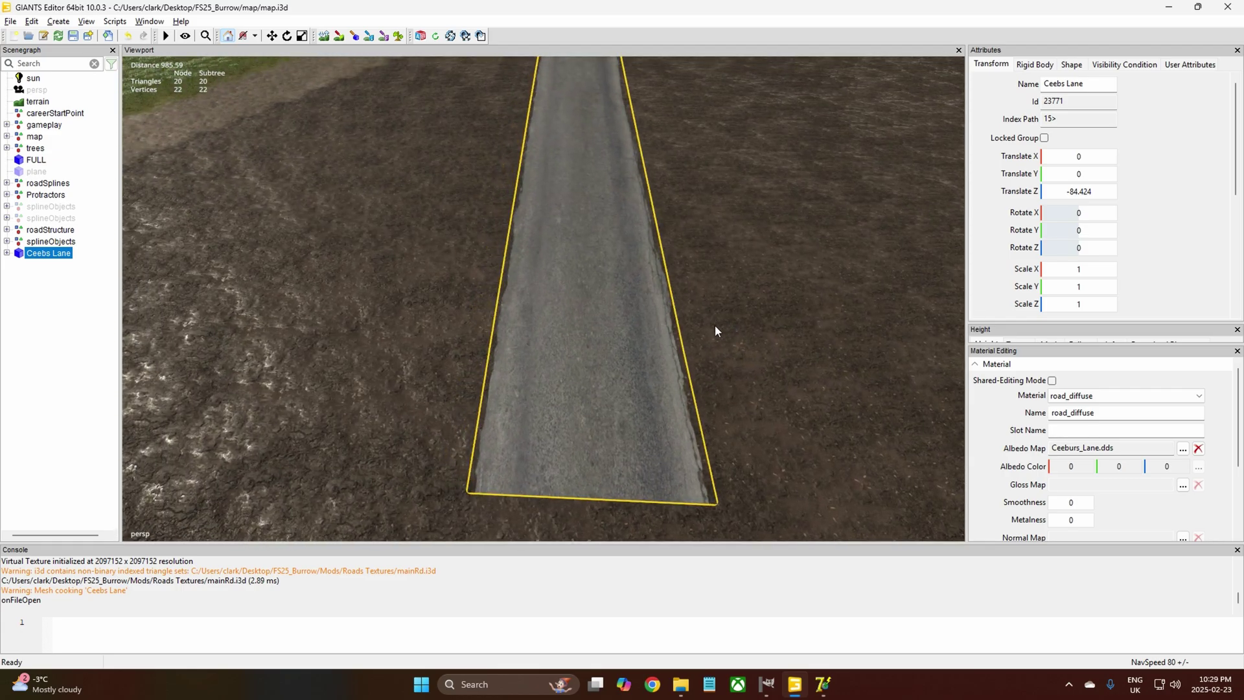
pyautogui.moveTo(766, 441); pyautogui.dragTo(756, 402, button='right')
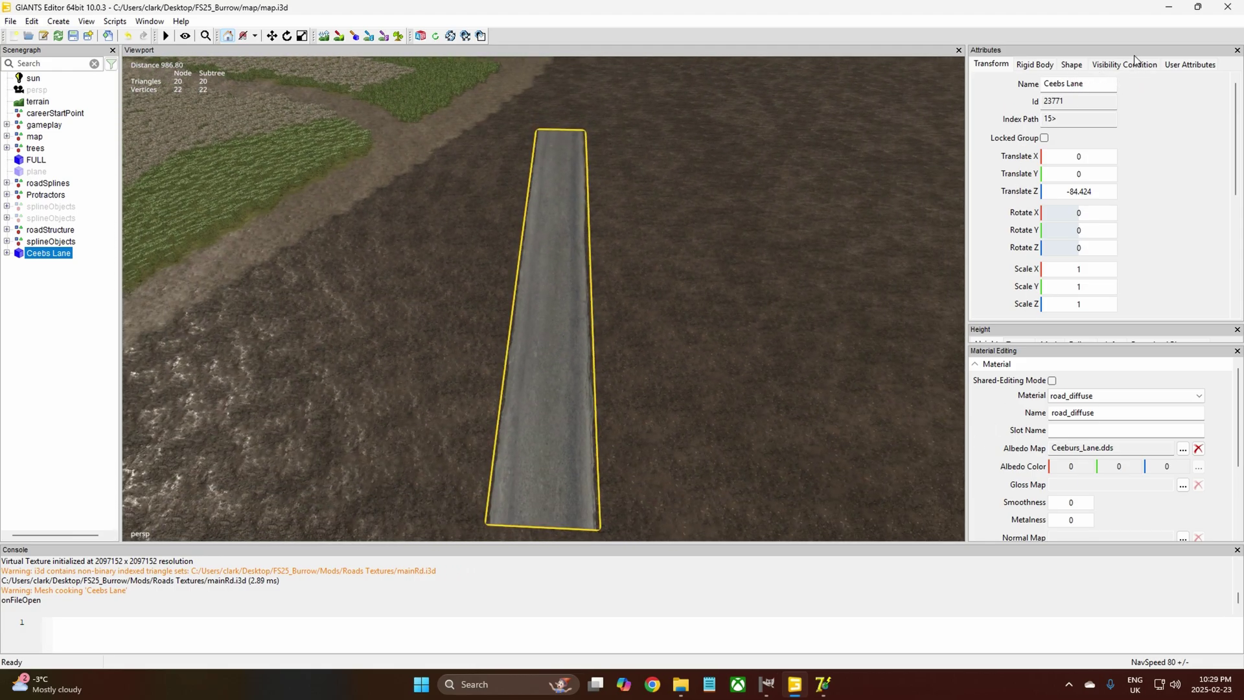
# Enable Terrain Decal in the shape attributes of the Ceebs Lane road
pyautogui.click(1072, 64)
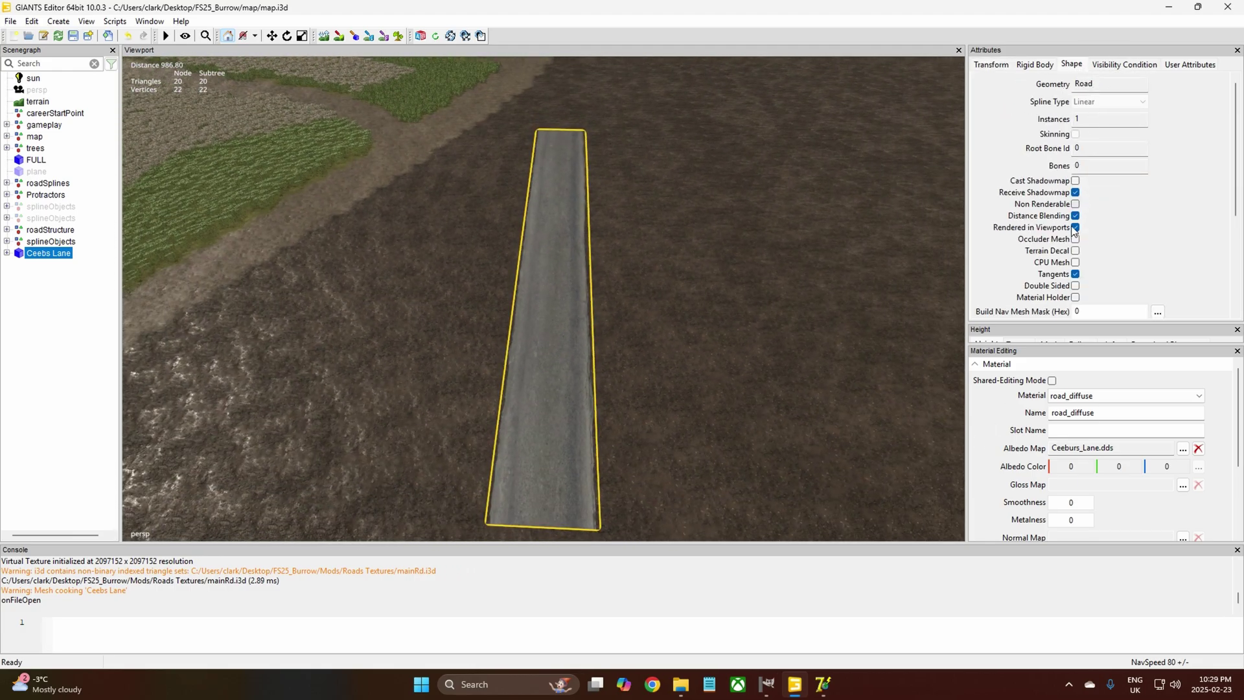
pyautogui.click(1076, 251)
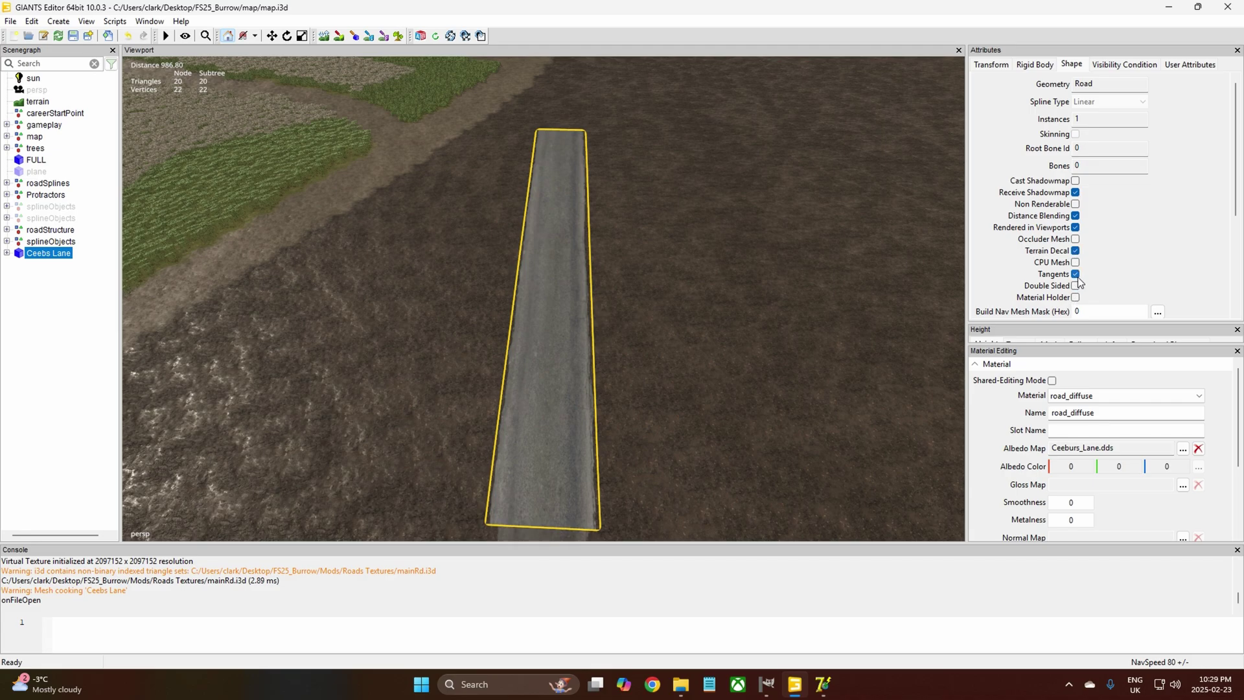
# Disable Tangents, Rendered in Viewports, Distance Blending and Receive Shadowmap in the shape attributes of the Ceebs Lane road
pyautogui.click(1075, 227)
pyautogui.click(1076, 216)
pyautogui.click(1075, 192)
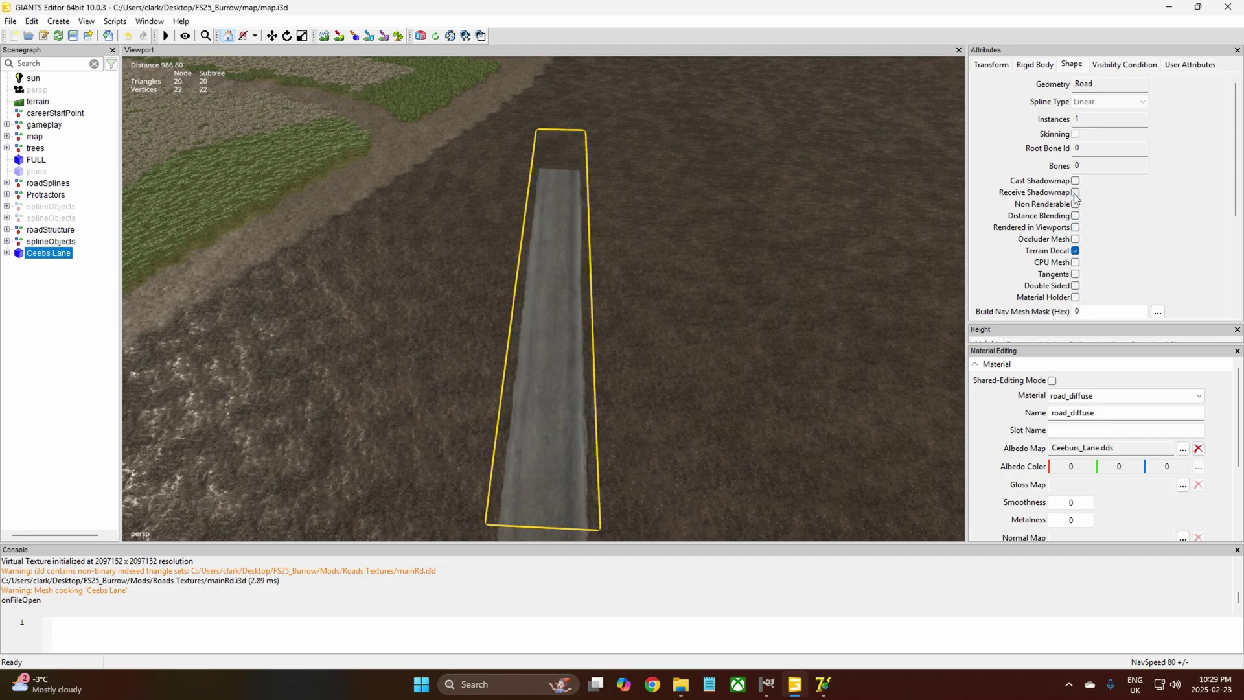
# Examine how the Ceebs Lane terrain decal lies on the bare field, checking its surface, edges and ends from several angles
pyautogui.scroll(10, 686, 239)
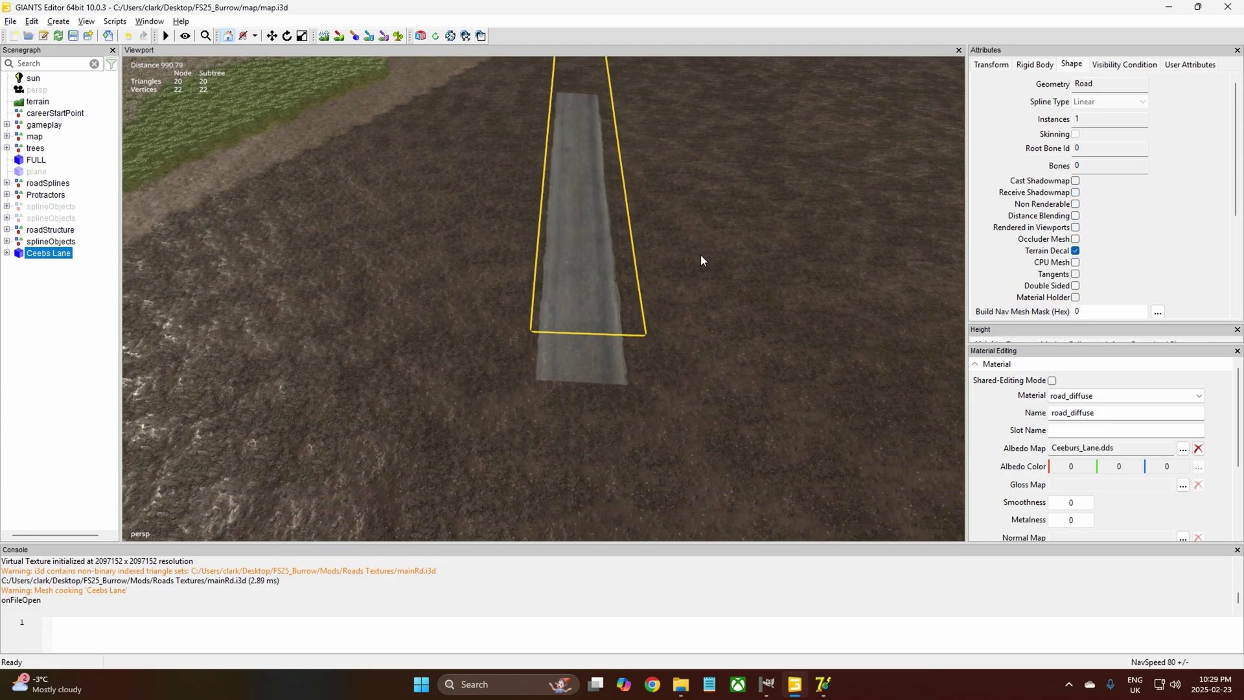
pyautogui.scroll(-5, 715, 264)
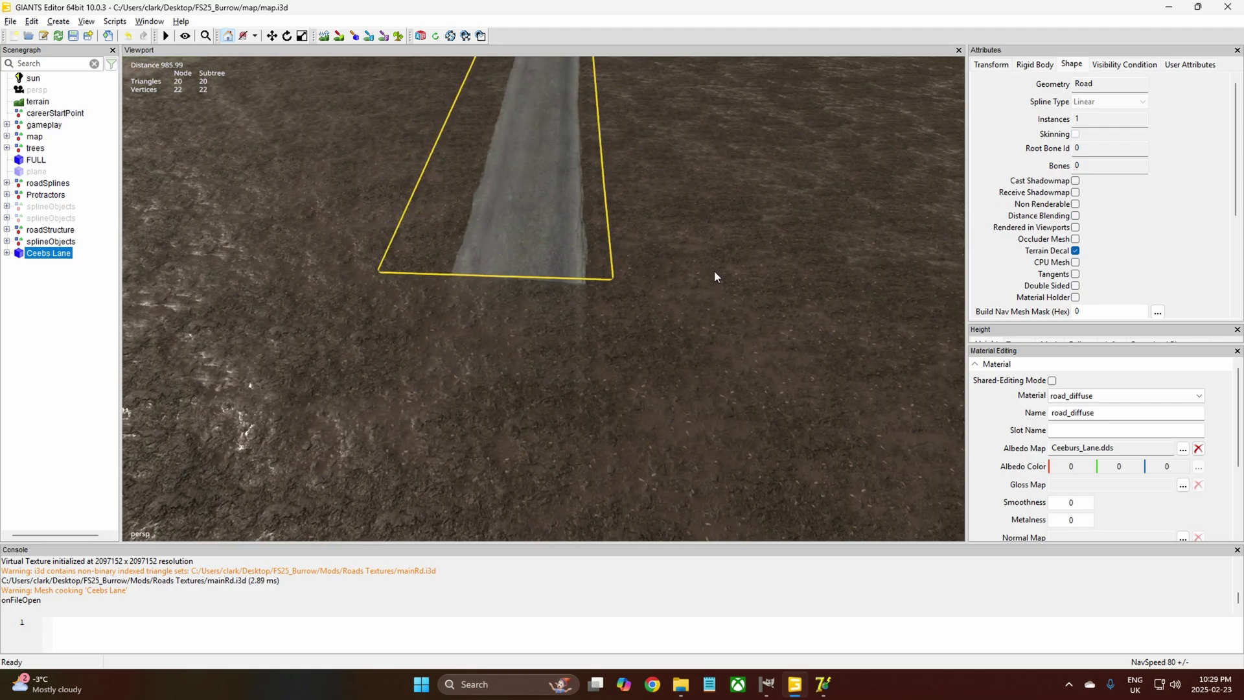
pyautogui.scroll(5, 704, 262)
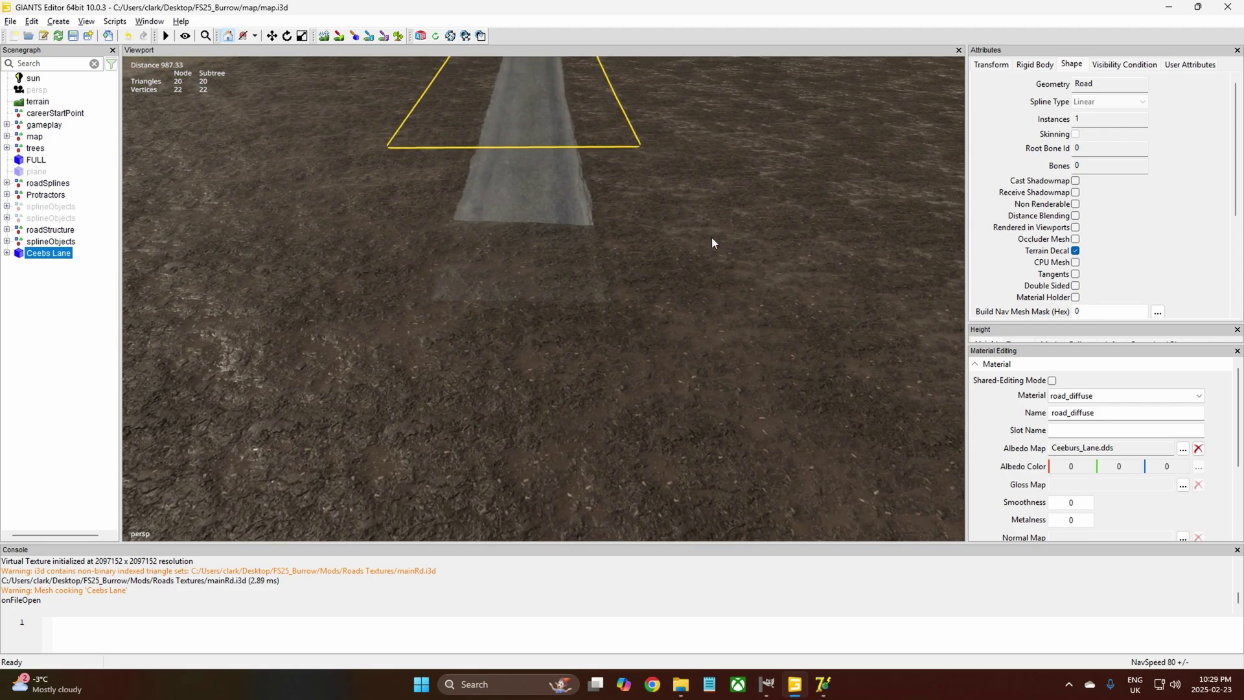
pyautogui.scroll(-3, 720, 236)
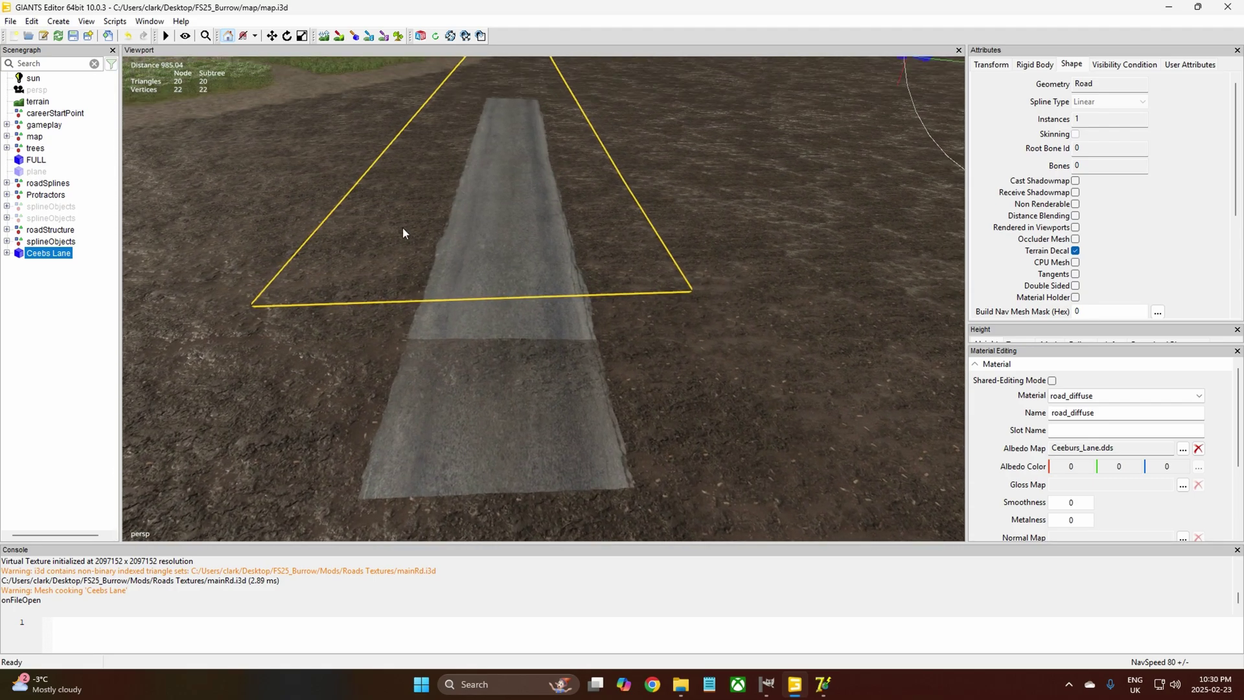
pyautogui.moveTo(575, 239); pyautogui.dragTo(866, 123, button='right')
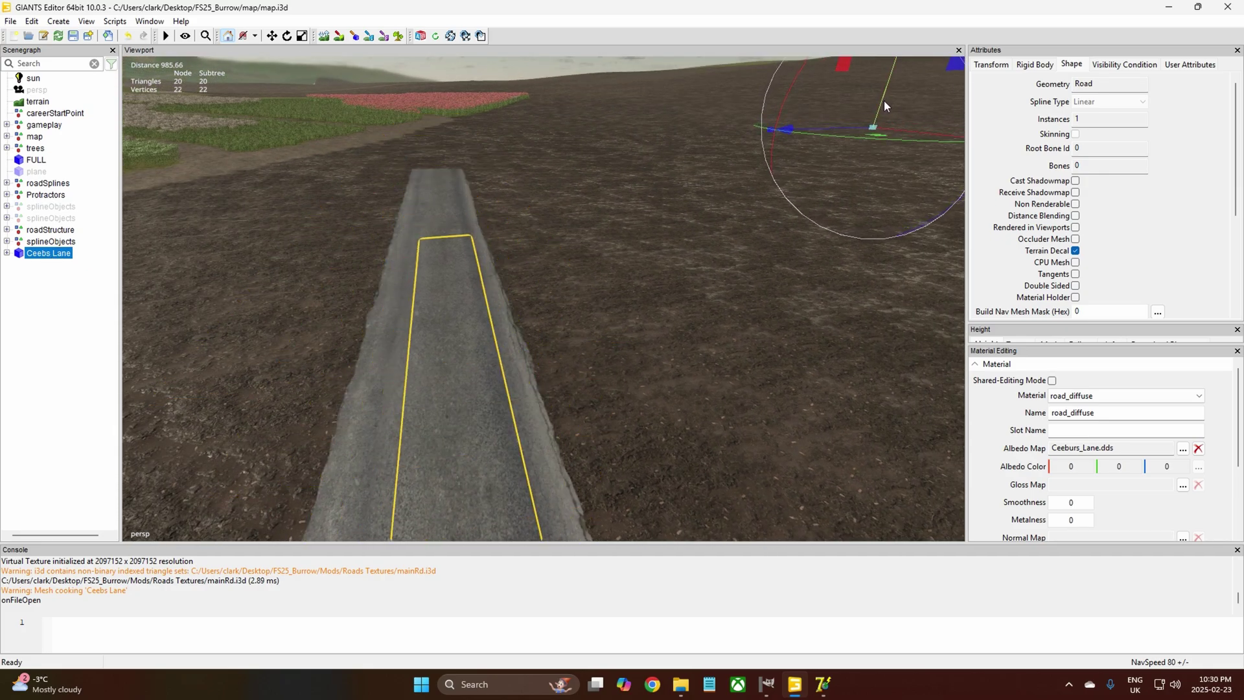
pyautogui.moveTo(721, 212); pyautogui.dragTo(553, 365, button='right')
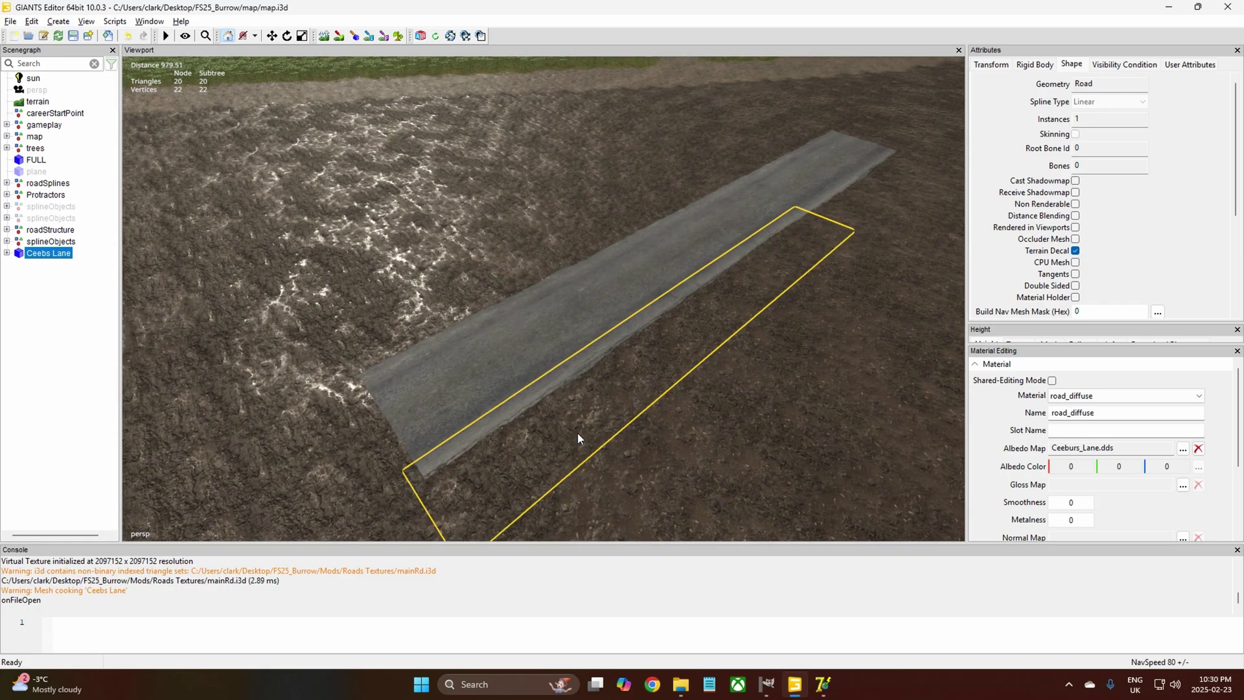
pyautogui.moveTo(578, 433); pyautogui.dragTo(595, 326, button='right')
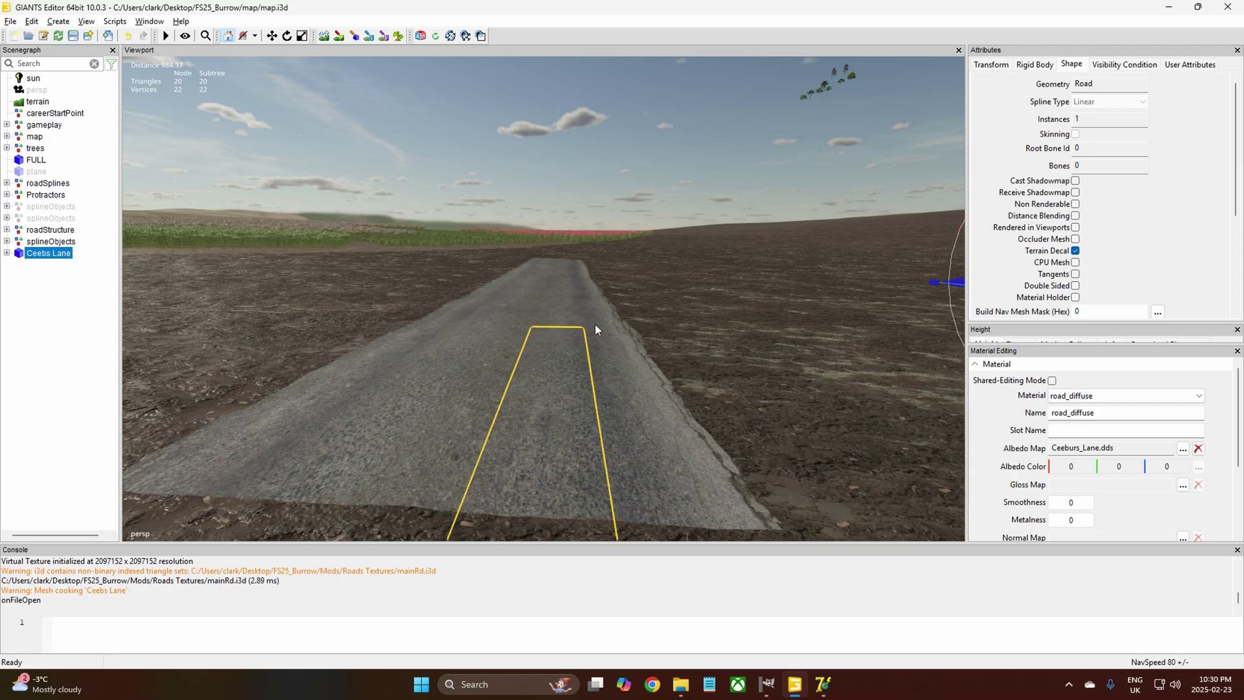
# Examine the existing dark asphalt road and its gravel verges at ground level for comparison with the Ceebs Lane decal
pyautogui.moveTo(530, 379); pyautogui.dragTo(354, 348, button='right')
pyautogui.moveTo(570, 247); pyautogui.dragTo(570, 297, button='right')
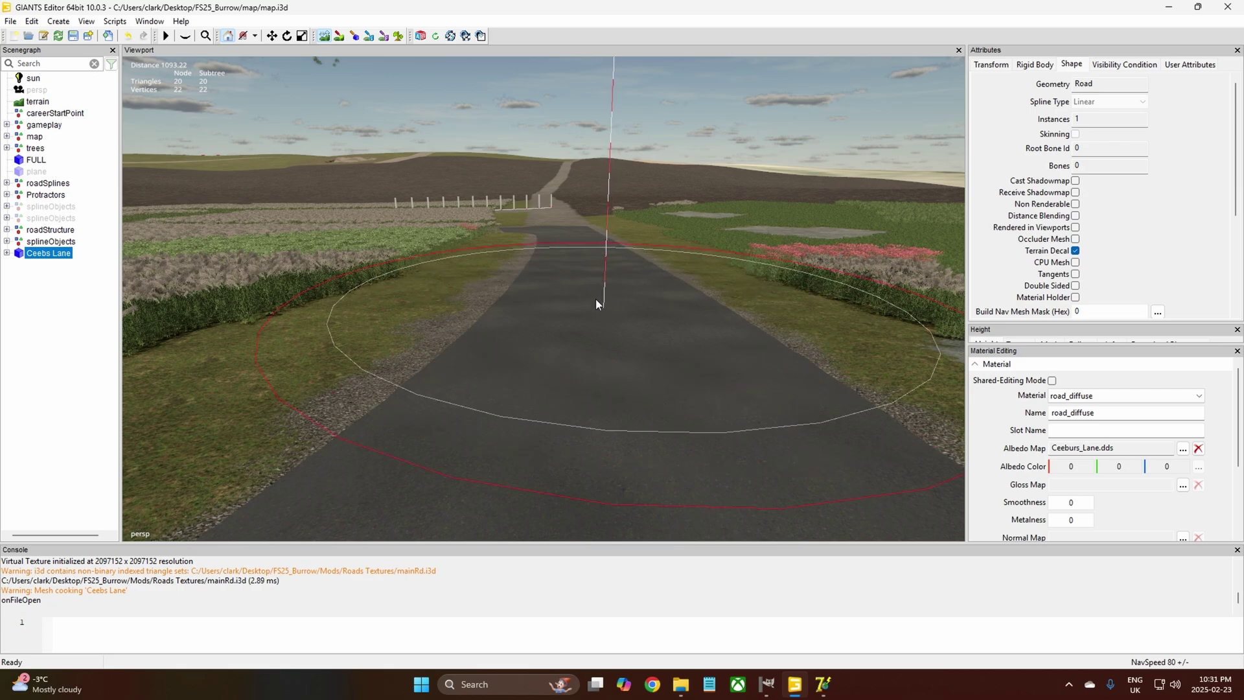
pyautogui.scroll(3, 613, 287)
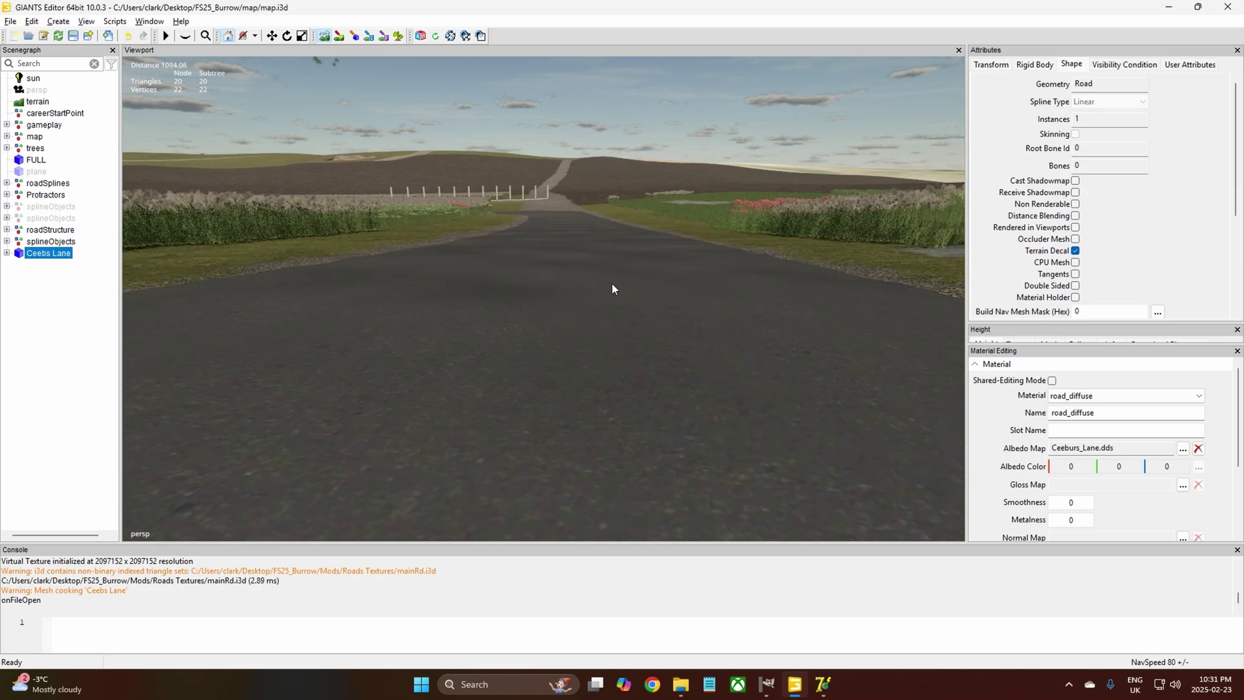
pyautogui.scroll(-5, 611, 285)
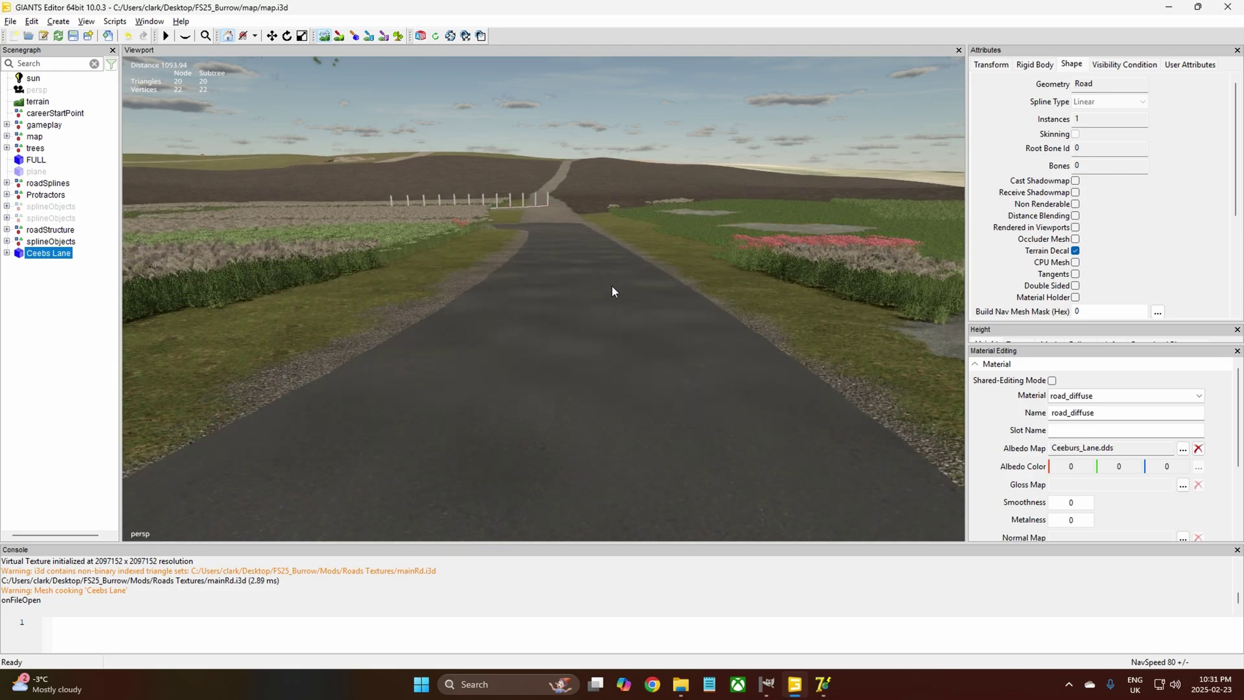
pyautogui.moveTo(602, 333)
pyautogui.mouseDown(button='right')
pyautogui.moveTo(573, 390)
pyautogui.moveTo(482, 383)
pyautogui.moveTo(378, 431)
pyautogui.moveTo(513, 392)
pyautogui.moveTo(356, 394)
pyautogui.moveTo(366, 364)
pyautogui.moveTo(437, 348)
pyautogui.moveTo(399, 338)
pyautogui.moveTo(398, 324)
pyautogui.moveTo(475, 370)
pyautogui.moveTo(532, 383)
pyautogui.moveTo(478, 369)
pyautogui.moveTo(553, 377)
pyautogui.moveTo(560, 363)
pyautogui.moveTo(420, 347)
pyautogui.moveTo(524, 354)
pyautogui.moveTo(544, 373)
pyautogui.moveTo(691, 365)
pyautogui.moveTo(516, 383)
pyautogui.moveTo(535, 392)
pyautogui.moveTo(524, 356)
pyautogui.moveTo(547, 344)
pyautogui.moveTo(585, 340)
pyautogui.moveTo(427, 425)
pyautogui.moveTo(411, 414)
pyautogui.moveTo(506, 405)
pyautogui.moveTo(417, 383)
pyautogui.moveTo(426, 372)
pyautogui.moveTo(500, 361)
pyautogui.moveTo(527, 410)
pyautogui.moveTo(617, 375)
pyautogui.moveTo(540, 410)
pyautogui.moveTo(627, 367)
pyautogui.moveTo(449, 385)
pyautogui.moveTo(476, 387)
pyautogui.moveTo(411, 418)
pyautogui.moveTo(417, 400)
pyautogui.moveTo(389, 381)
pyautogui.moveTo(478, 312)
pyautogui.mouseUp(button='right')
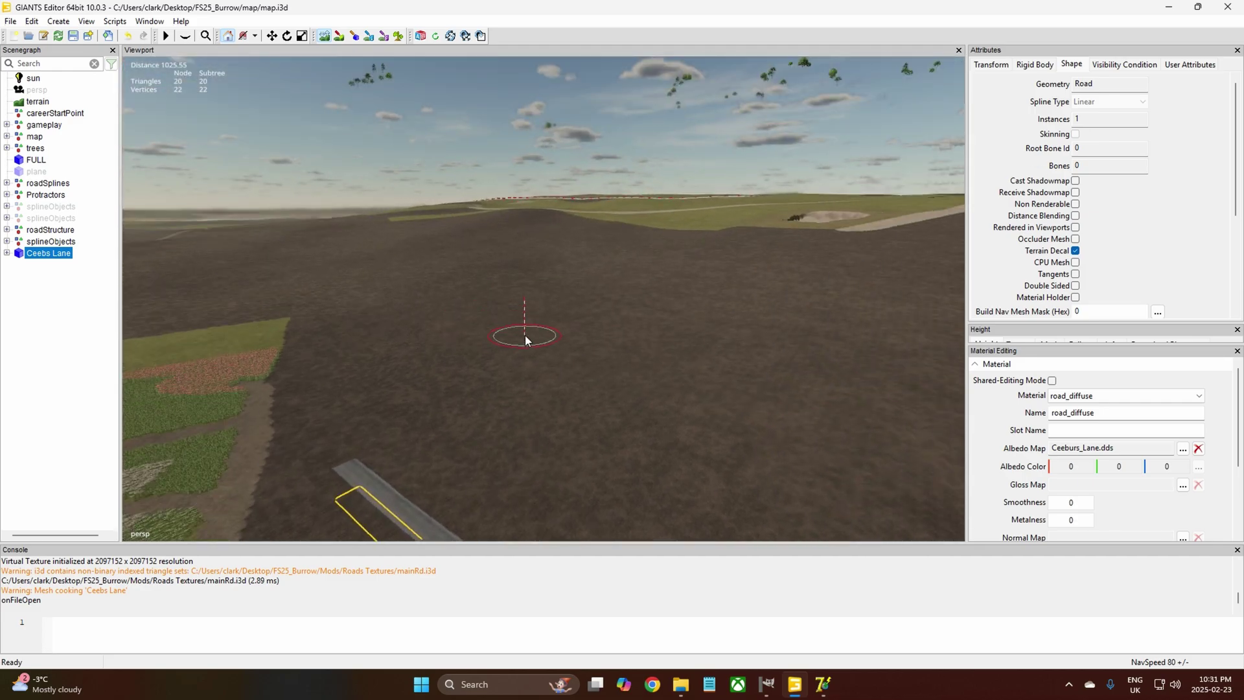
# Survey the Ceebs Lane road from above against the surrounding tracks and fields, and inspect its decal up close again
pyautogui.moveTo(658, 328)
pyautogui.mouseDown(button='right')
pyautogui.moveTo(708, 236)
pyautogui.moveTo(602, 427)
pyautogui.moveTo(630, 436)
pyautogui.moveTo(628, 309)
pyautogui.moveTo(701, 228)
pyautogui.moveTo(550, 384)
pyautogui.mouseUp(button='right')
pyautogui.moveTo(660, 154); pyautogui.dragTo(548, 284, button='right')
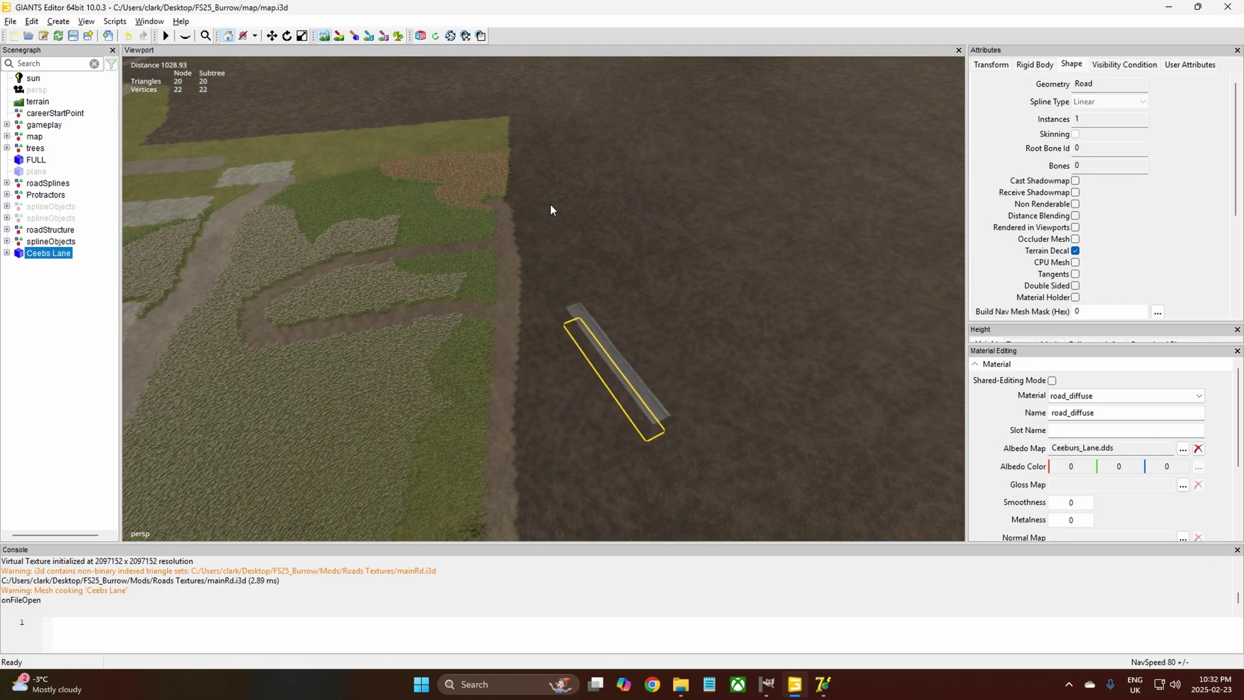
pyautogui.moveTo(550, 210); pyautogui.dragTo(542, 253, button='right')
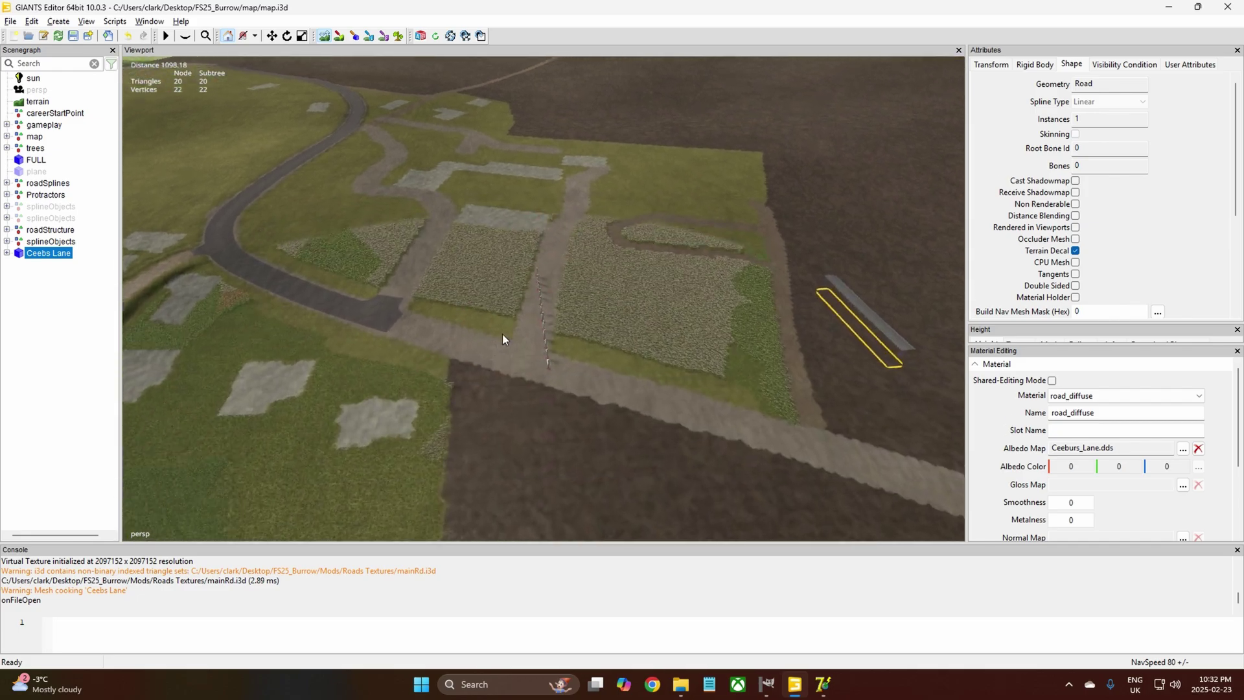
pyautogui.moveTo(503, 333); pyautogui.dragTo(557, 385, button='right')
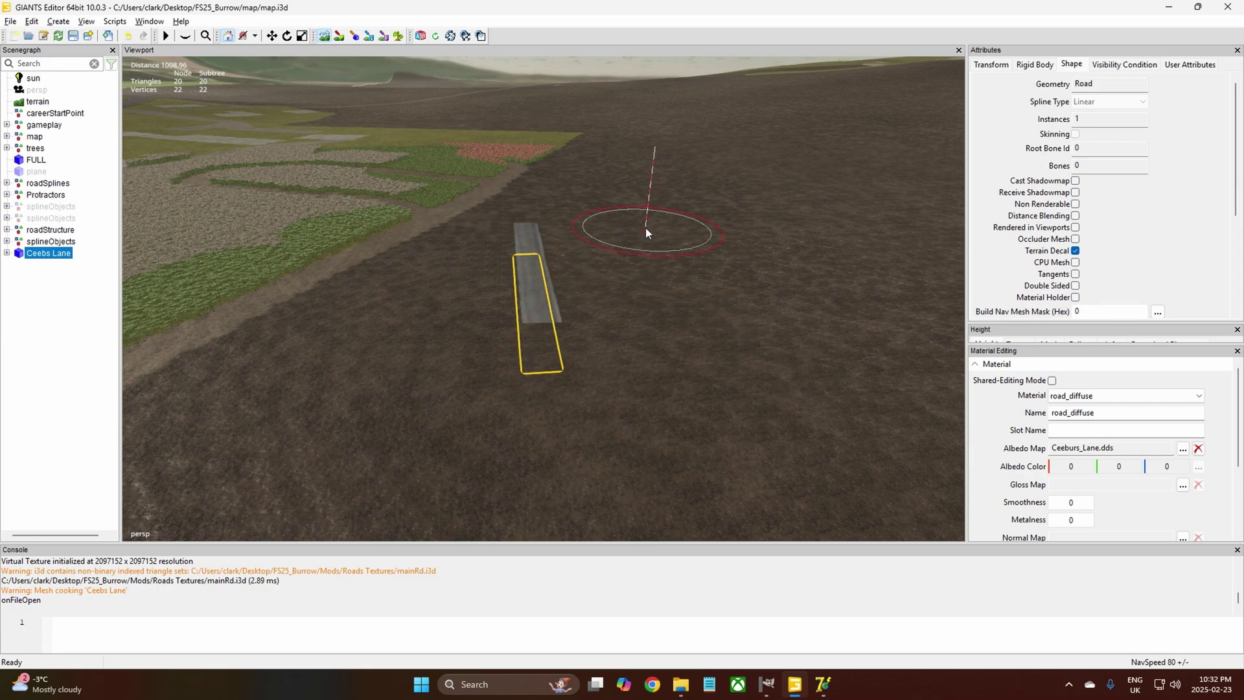
pyautogui.scroll(-2, 631, 268)
pyautogui.scroll(5, 631, 274)
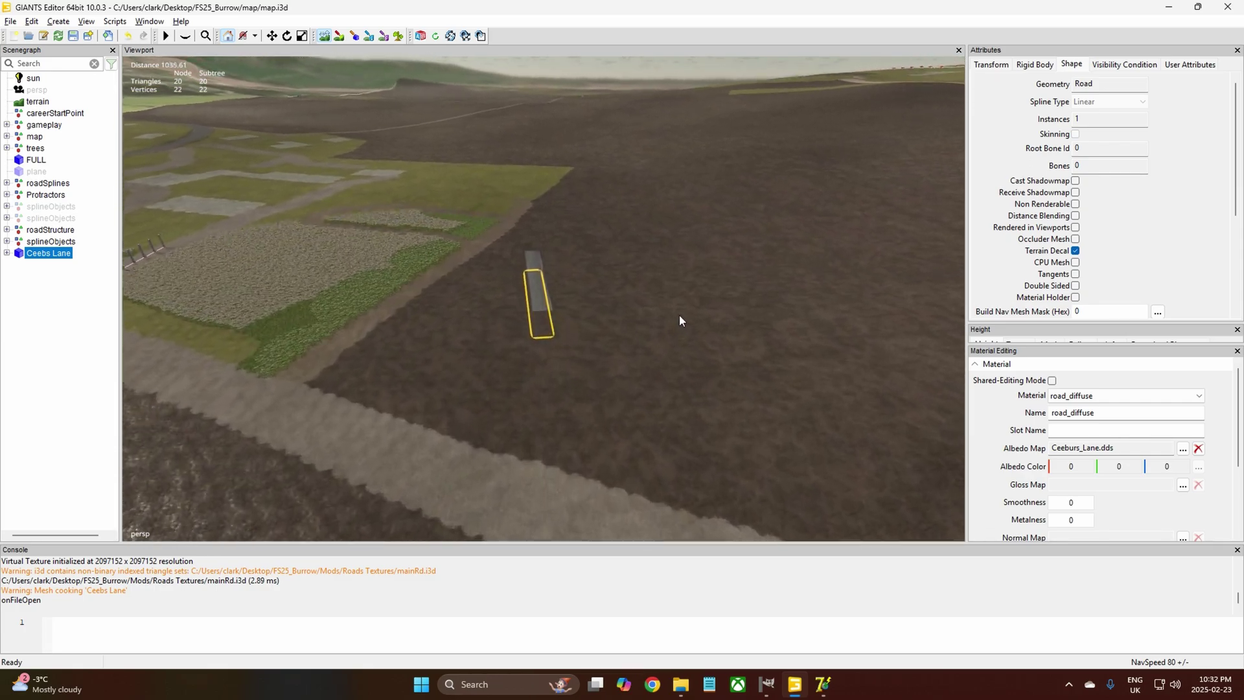
pyautogui.scroll(-2, 757, 278)
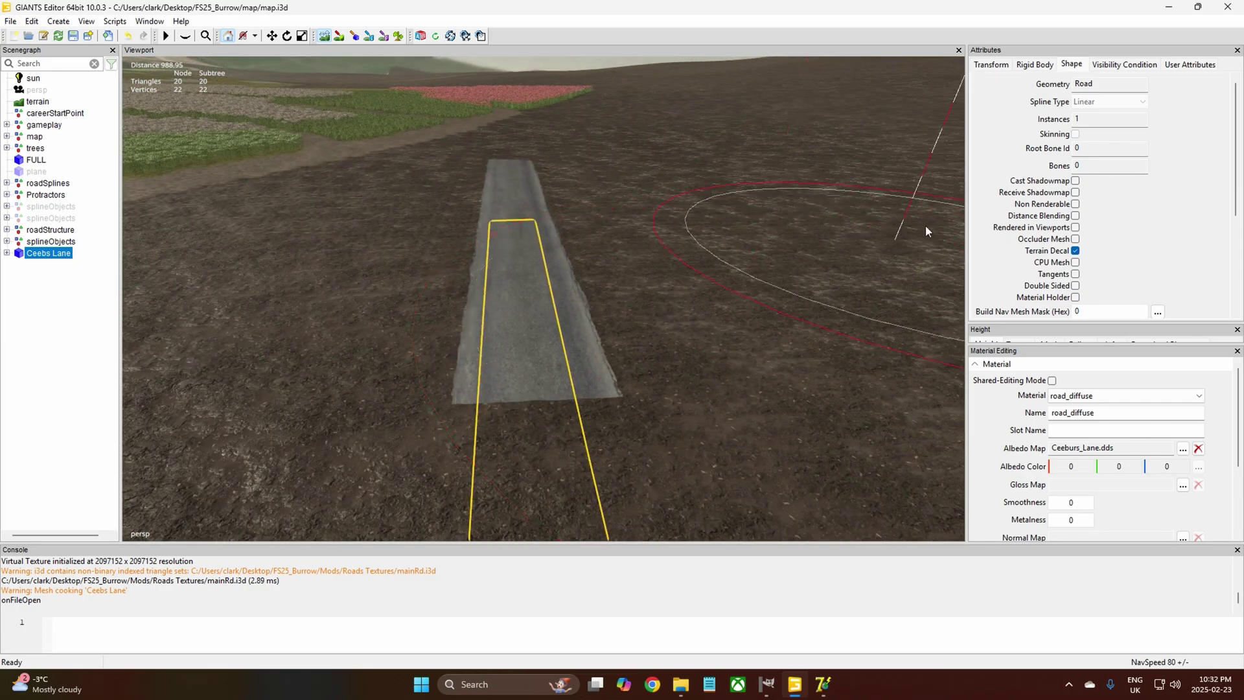